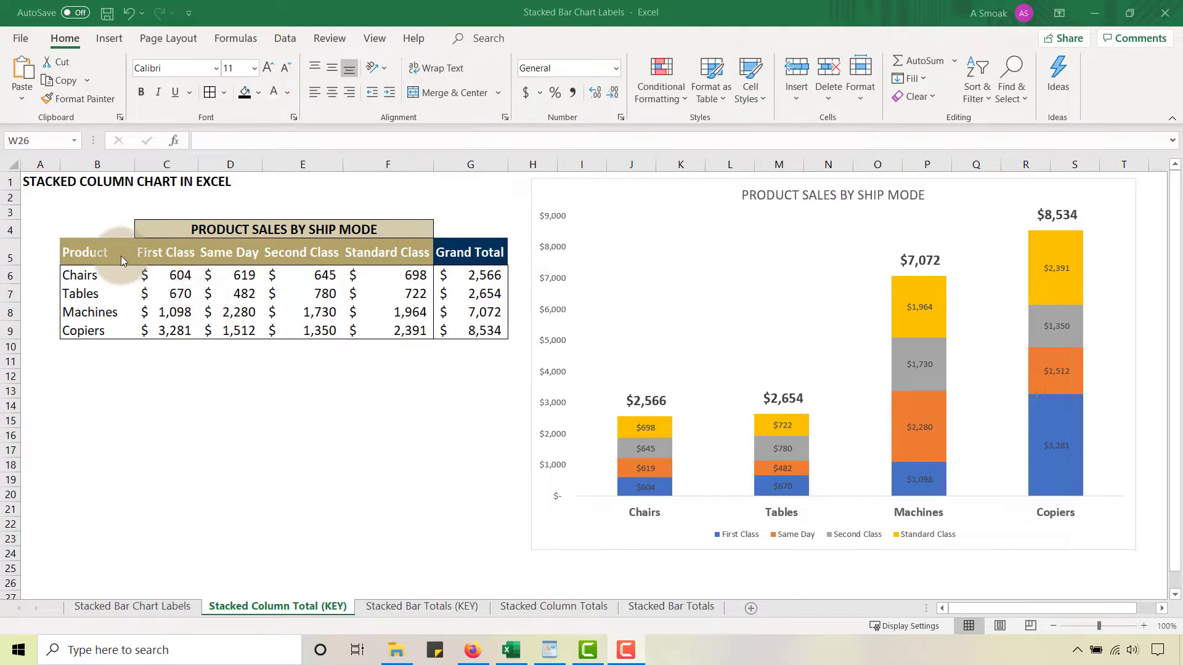
# - Examine the finished example charts and their tables on the Stacked Column Total (KEY) and Stacked Bar Totals (KEY) sheets
pyautogui.click(80, 273)
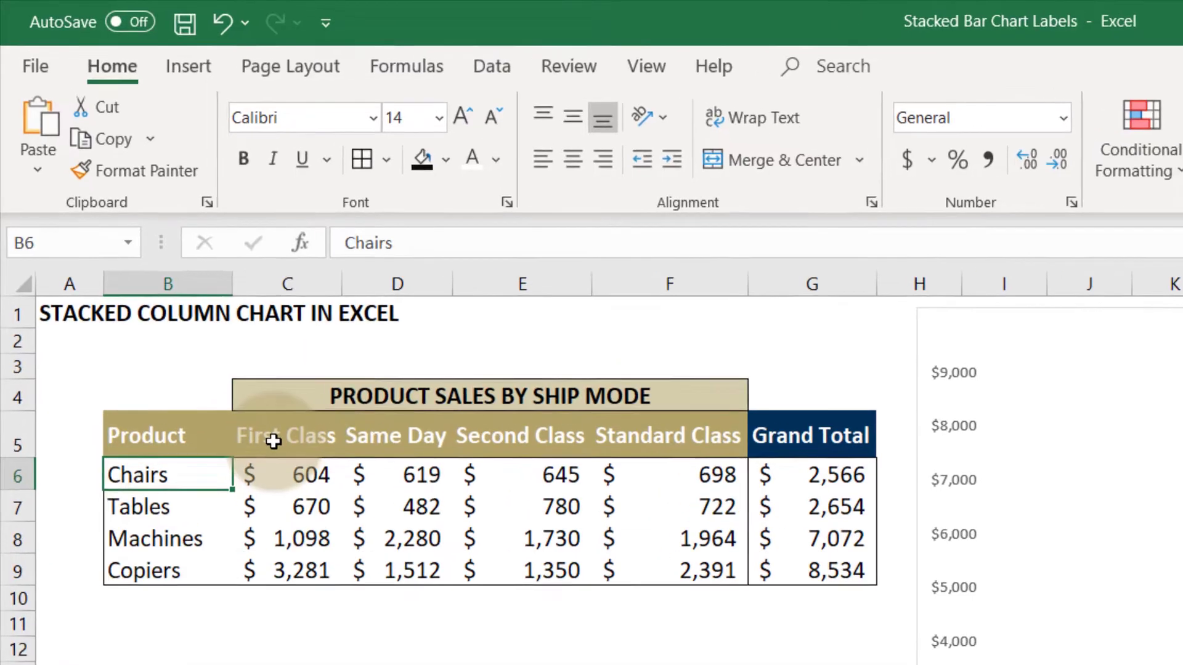
pyautogui.moveTo(272, 441); pyautogui.dragTo(647, 453)
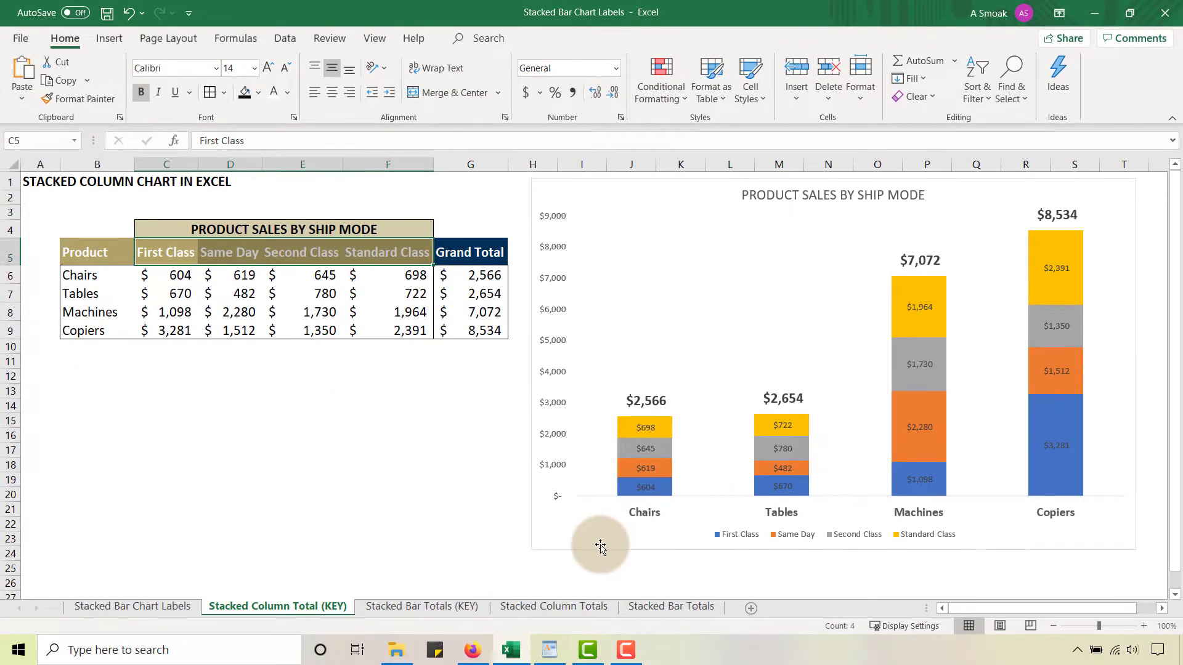
pyautogui.click(601, 546)
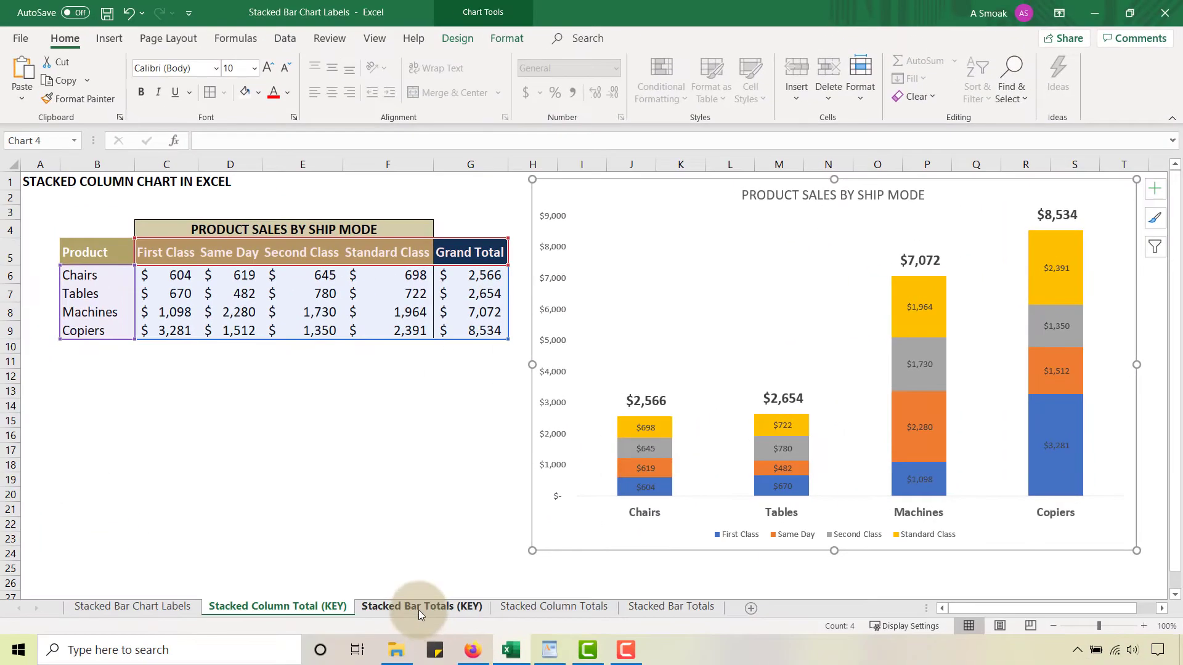
pyautogui.click(391, 614)
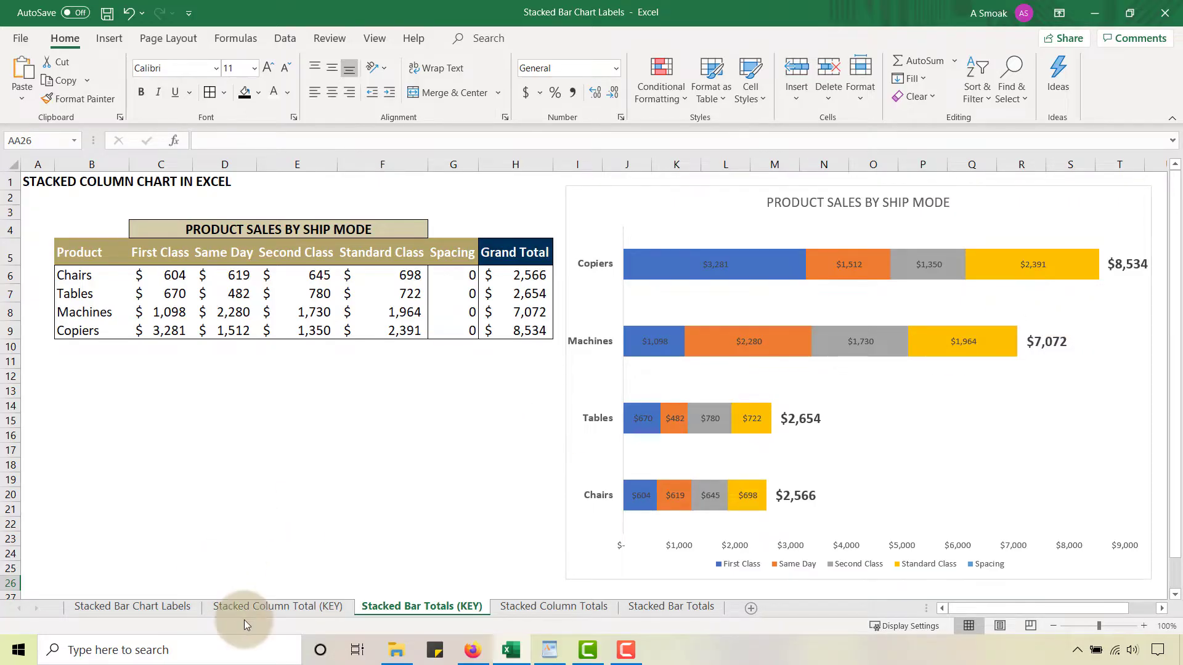
pyautogui.click(253, 606)
pyautogui.click(397, 607)
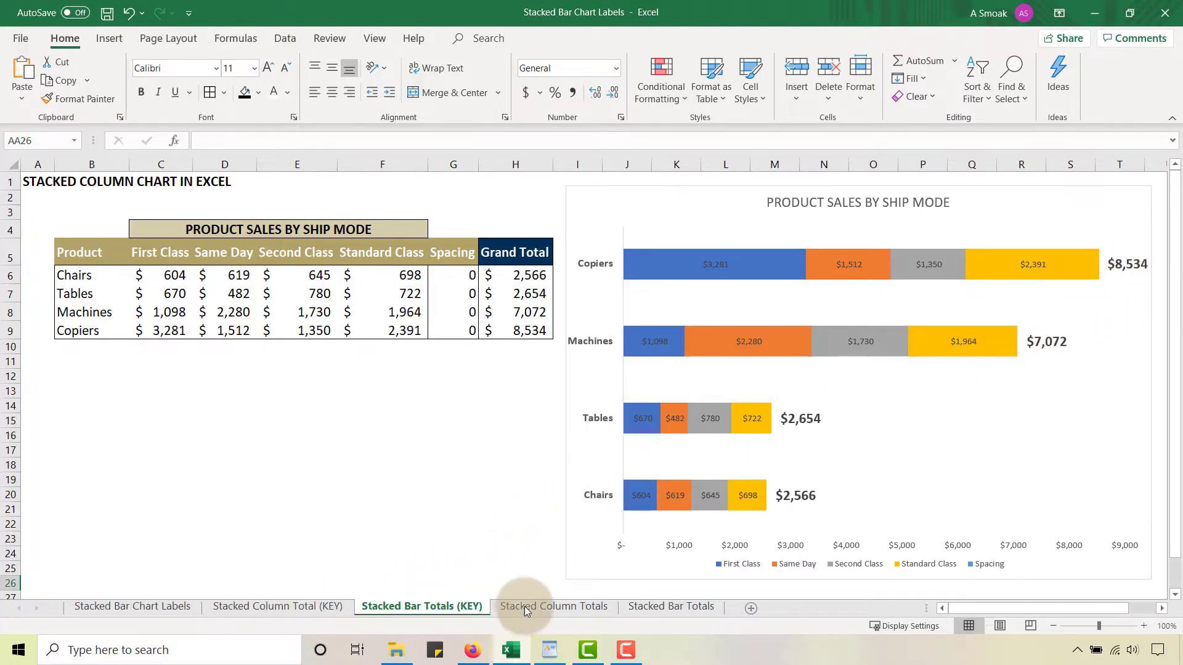
# - Look at the Stacked Column Totals sheet and the source sales records on the Stacked Bar Chart Labels sheet
pyautogui.click(556, 608)
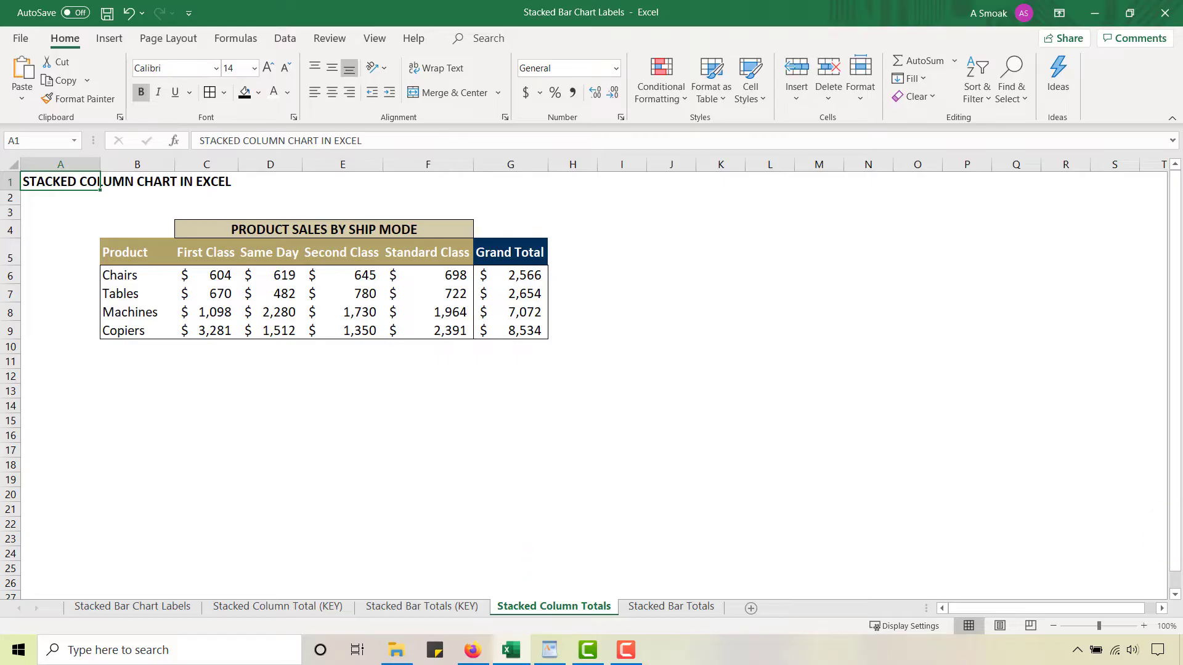
pyautogui.press('F10')
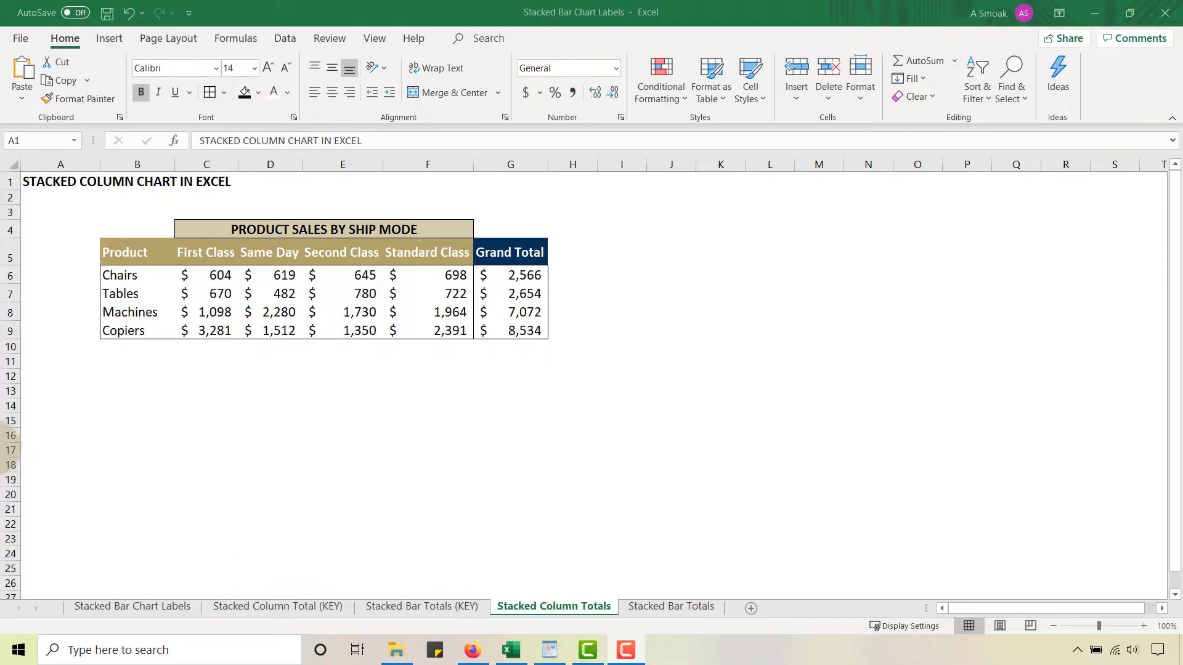
pyautogui.click(132, 607)
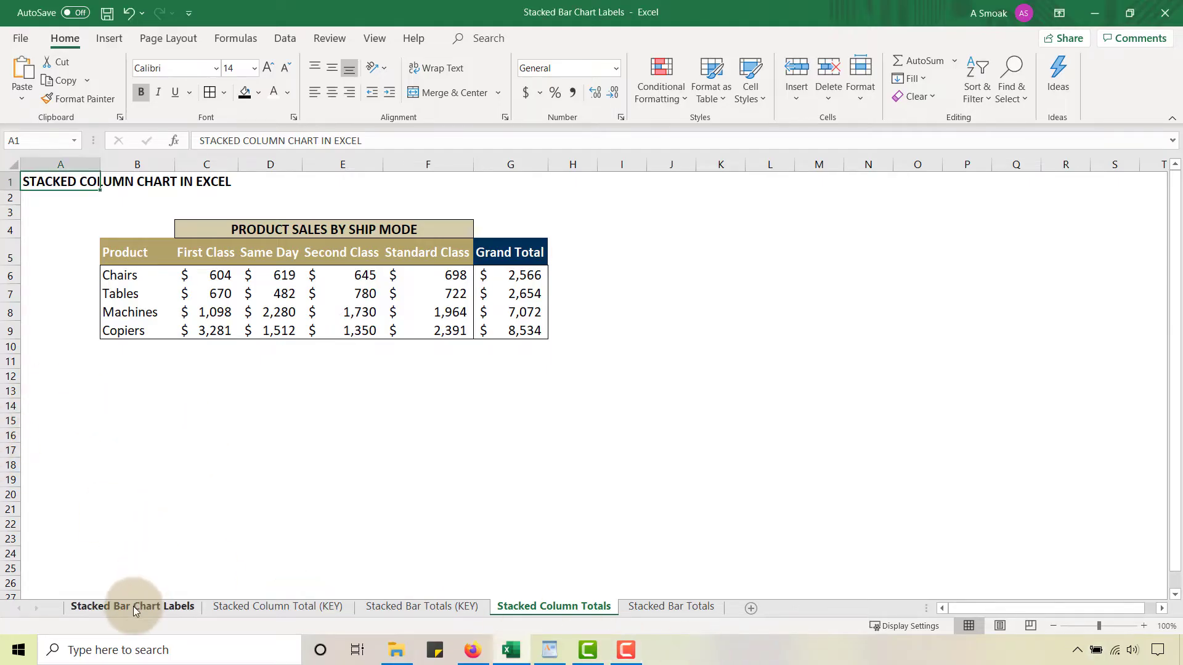
pyautogui.click(132, 606)
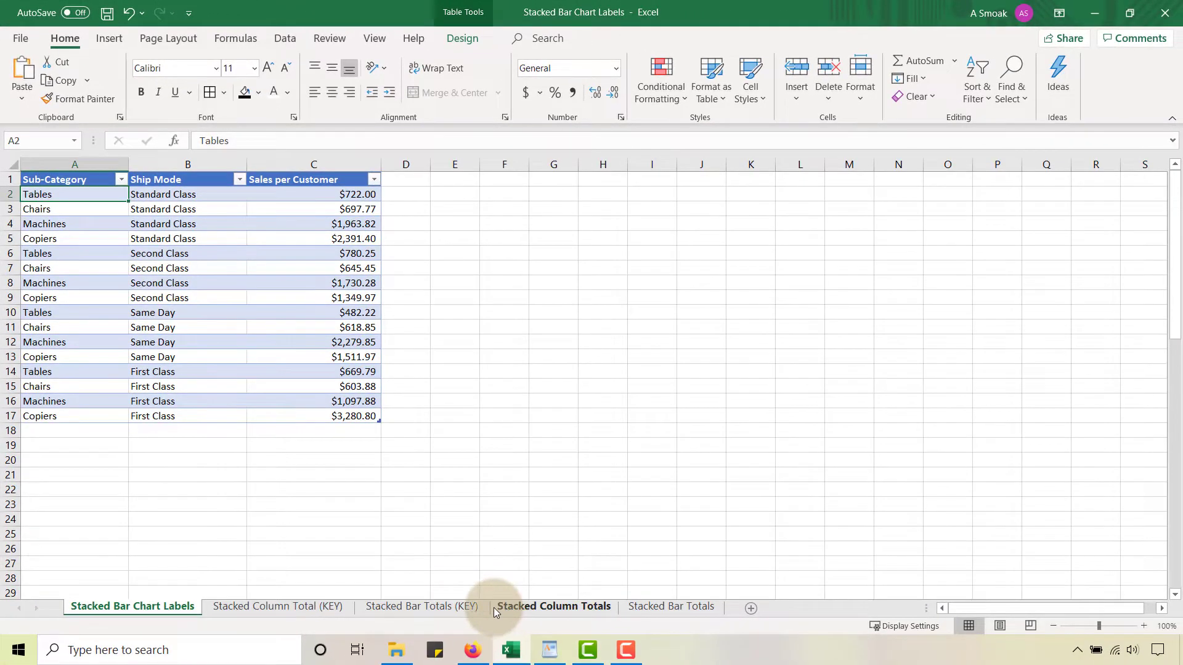
# - Open the Stacked Column Totals sheet and examine the sales table's Chairs and Tables figures across the ship modes
pyautogui.click(505, 605)
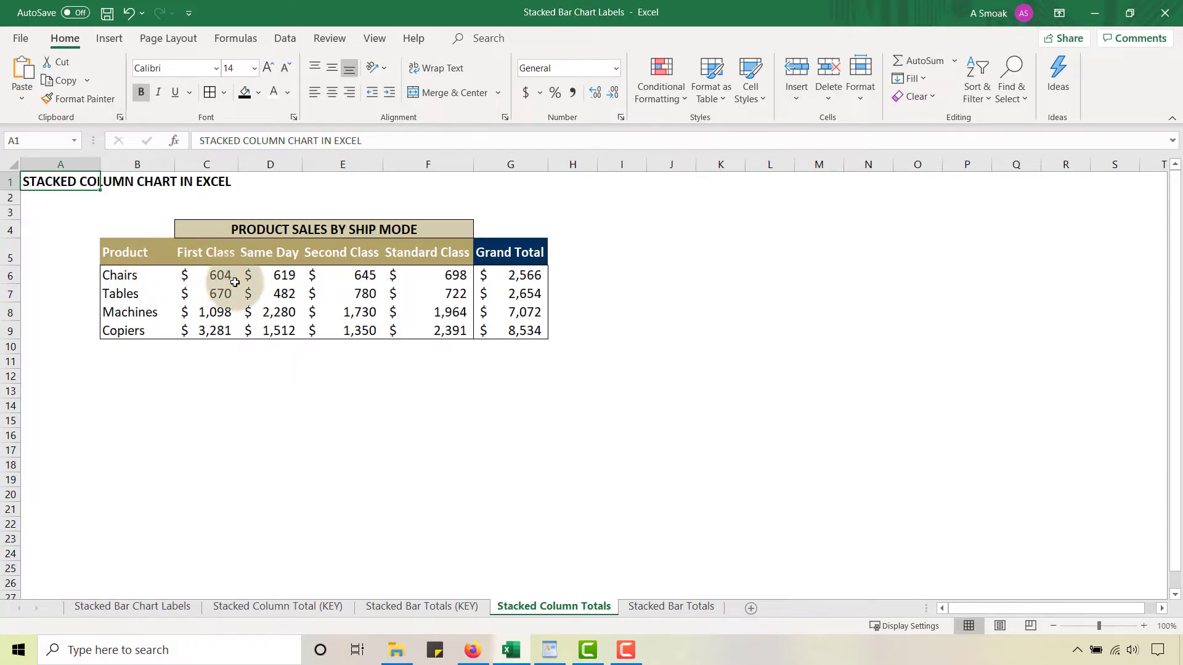
pyautogui.click(219, 295)
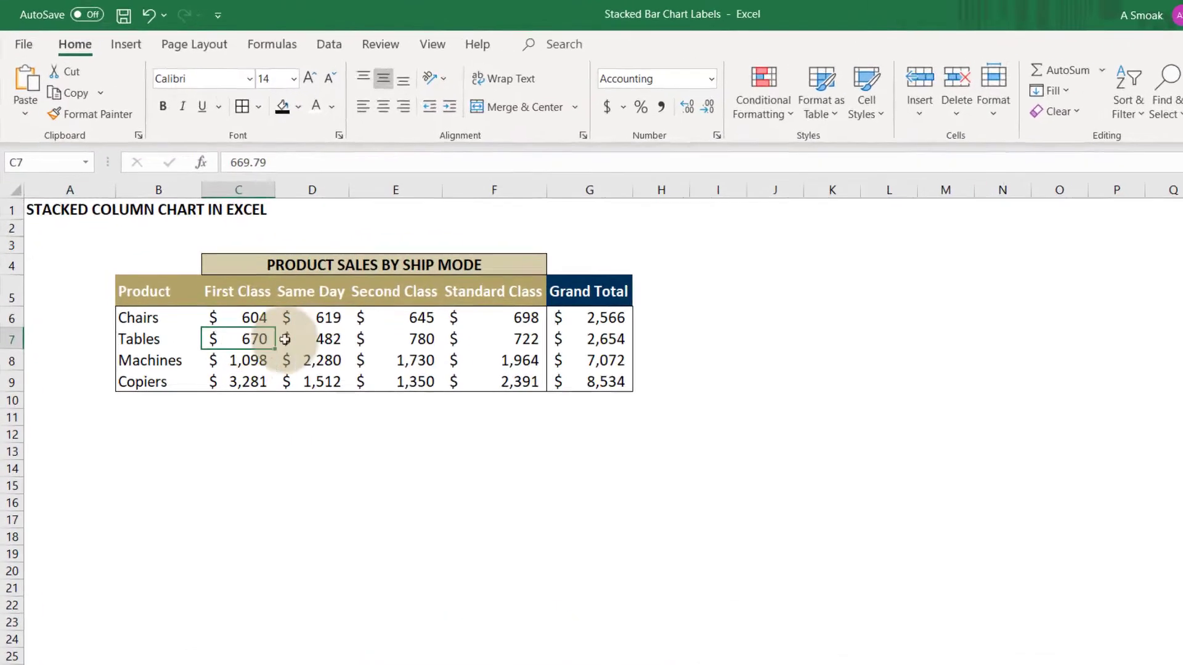
pyautogui.click(278, 295)
pyautogui.click(346, 299)
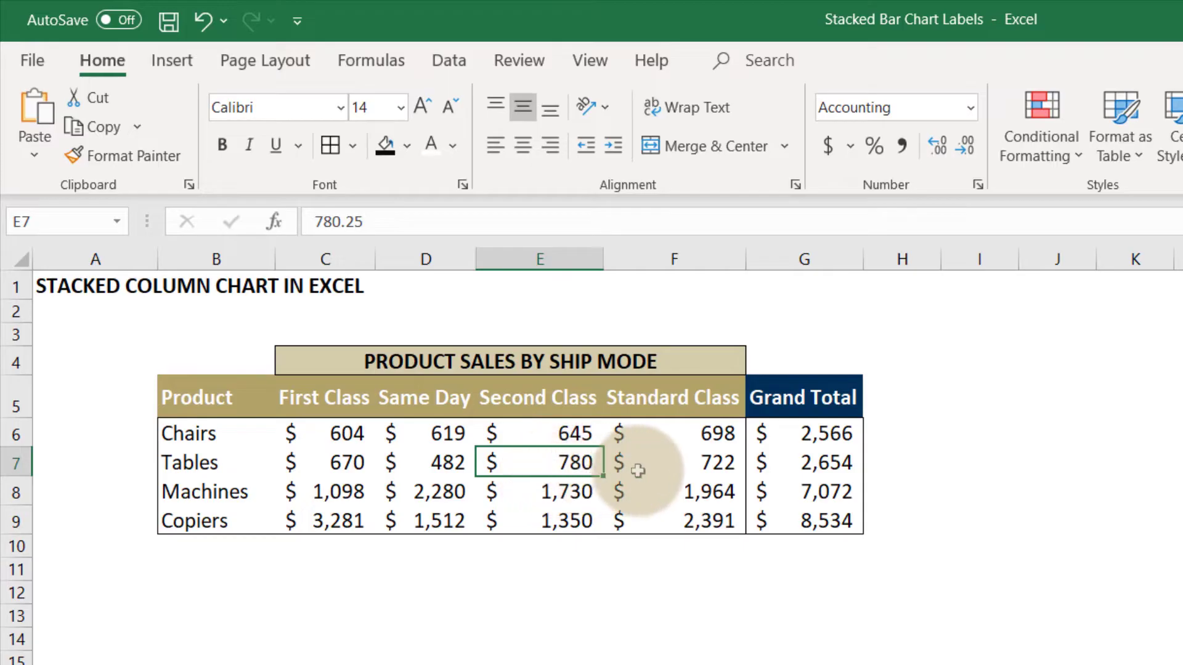
pyautogui.click(659, 466)
pyautogui.click(220, 433)
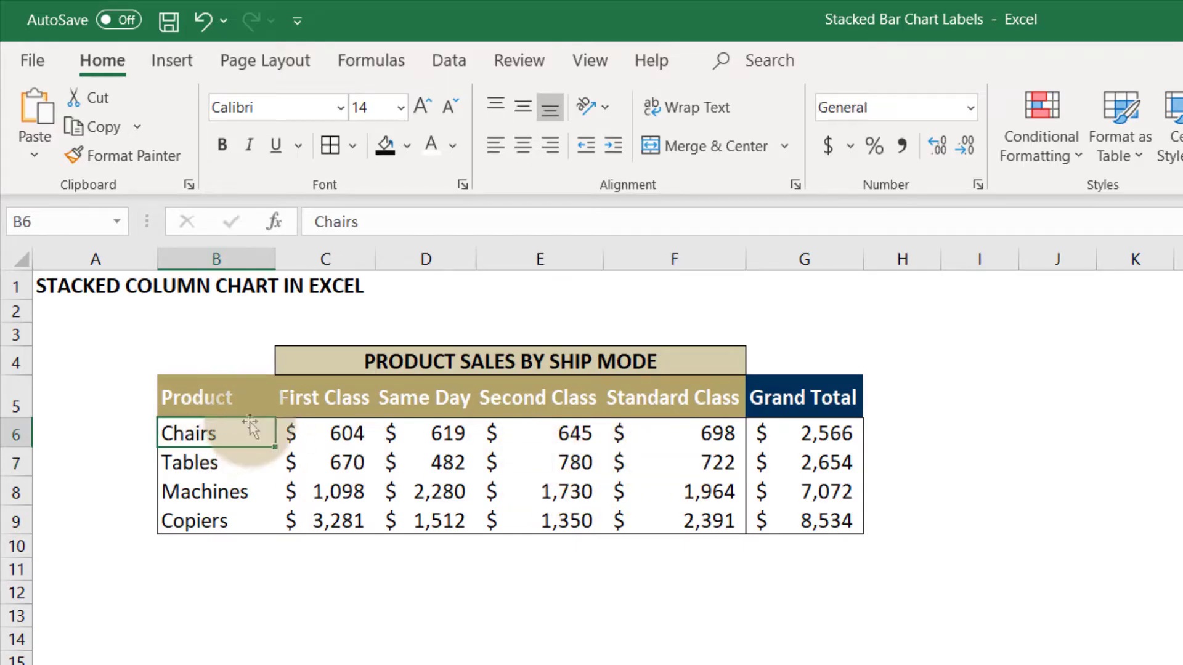
pyautogui.click(345, 434)
pyautogui.click(462, 438)
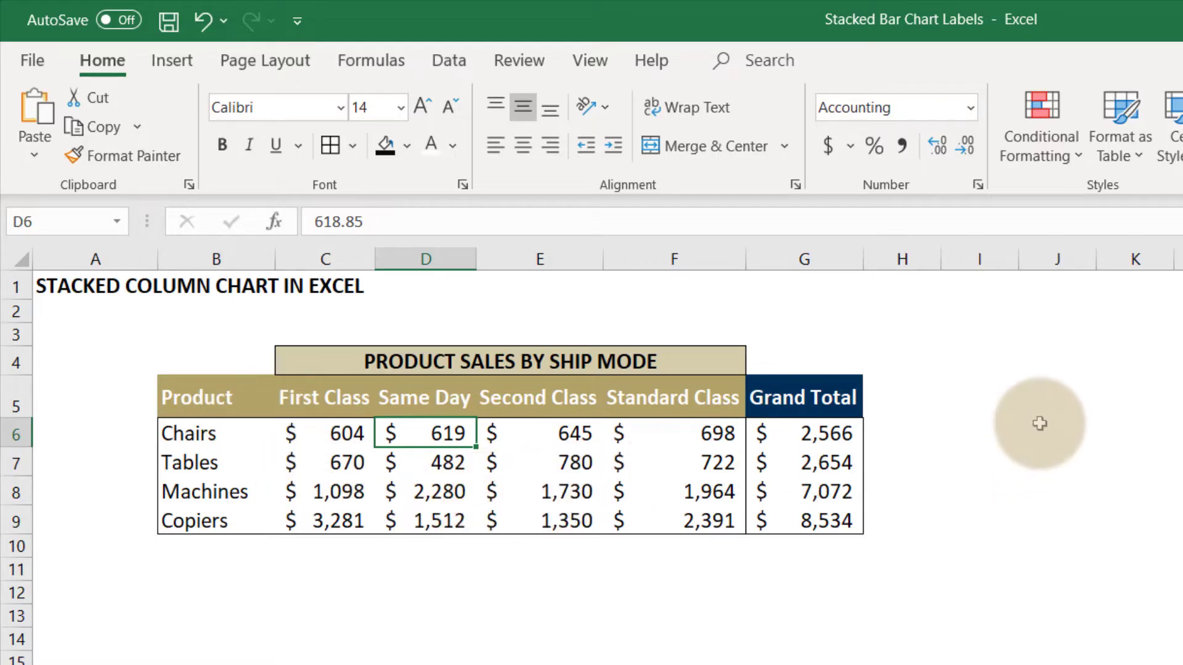
pyautogui.click(1040, 426)
pyautogui.click(996, 394)
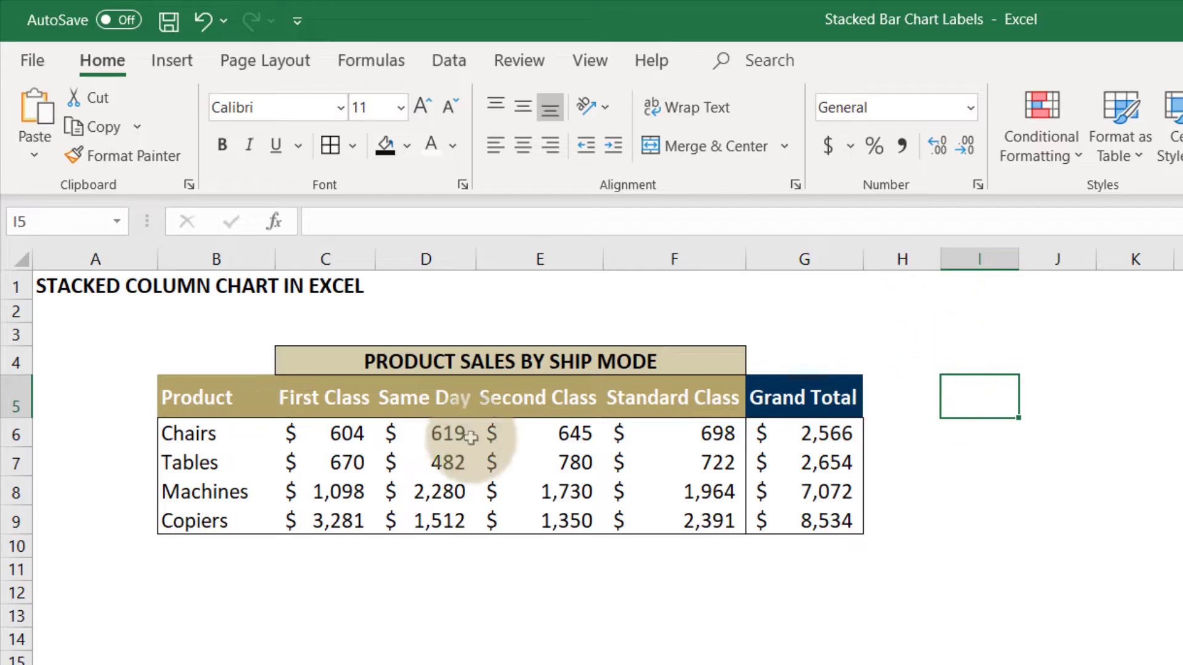
# - Insert a 2-D stacked column chart from B5:F9, place it beside the table and enlarge it down to about row 26
pyautogui.moveTo(225, 398); pyautogui.dragTo(684, 523)
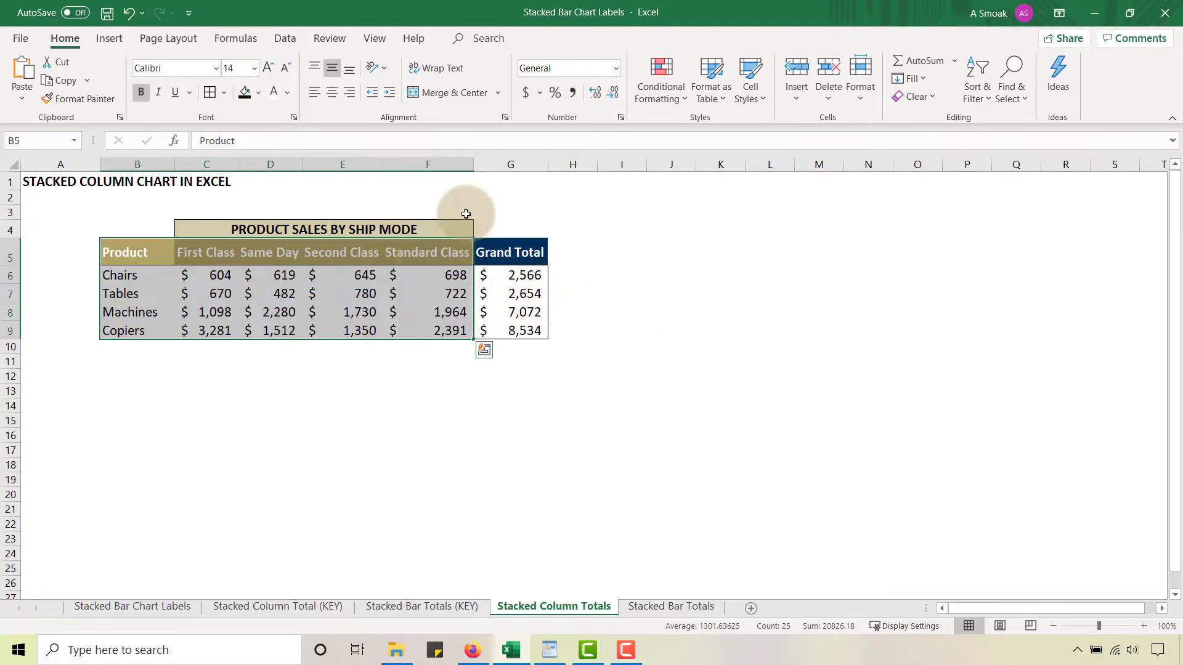
pyautogui.click(108, 45)
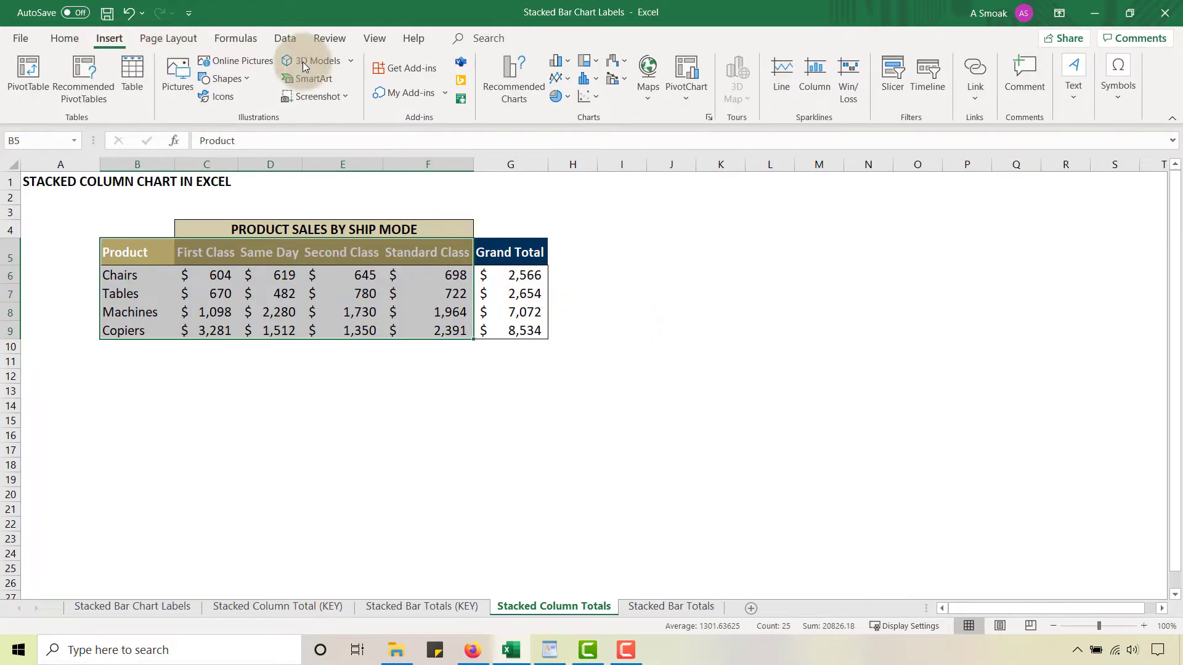
pyautogui.click(568, 62)
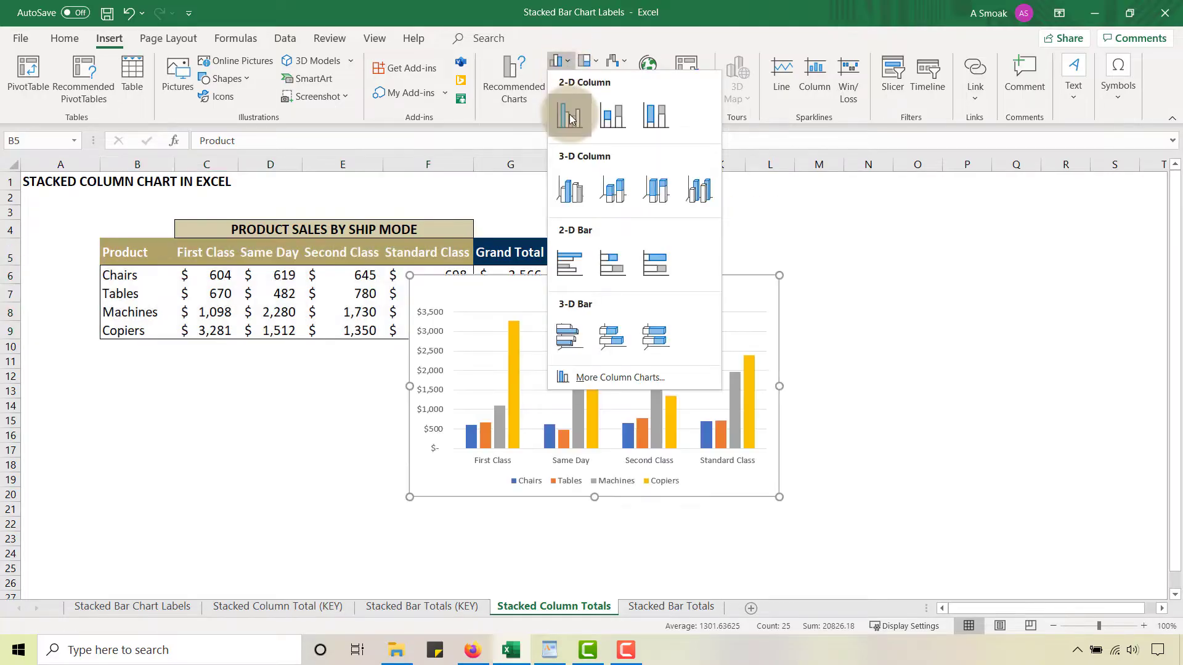
pyautogui.click(613, 123)
pyautogui.moveTo(675, 289); pyautogui.dragTo(818, 200)
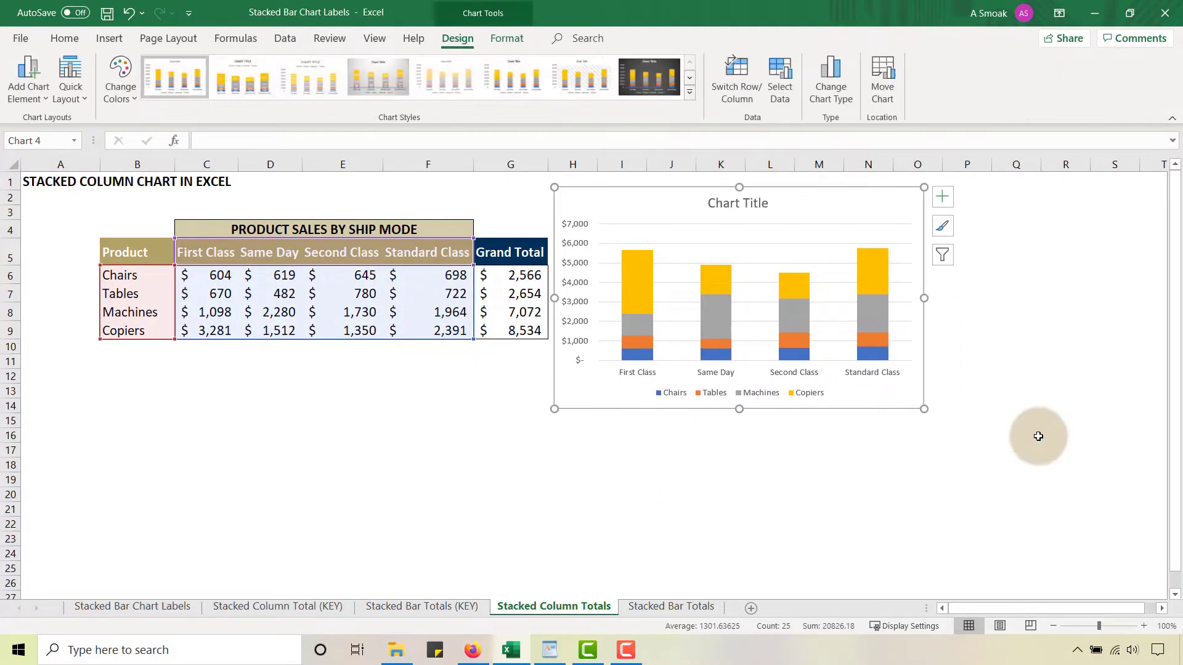
pyautogui.moveTo(924, 410); pyautogui.dragTo(1147, 586)
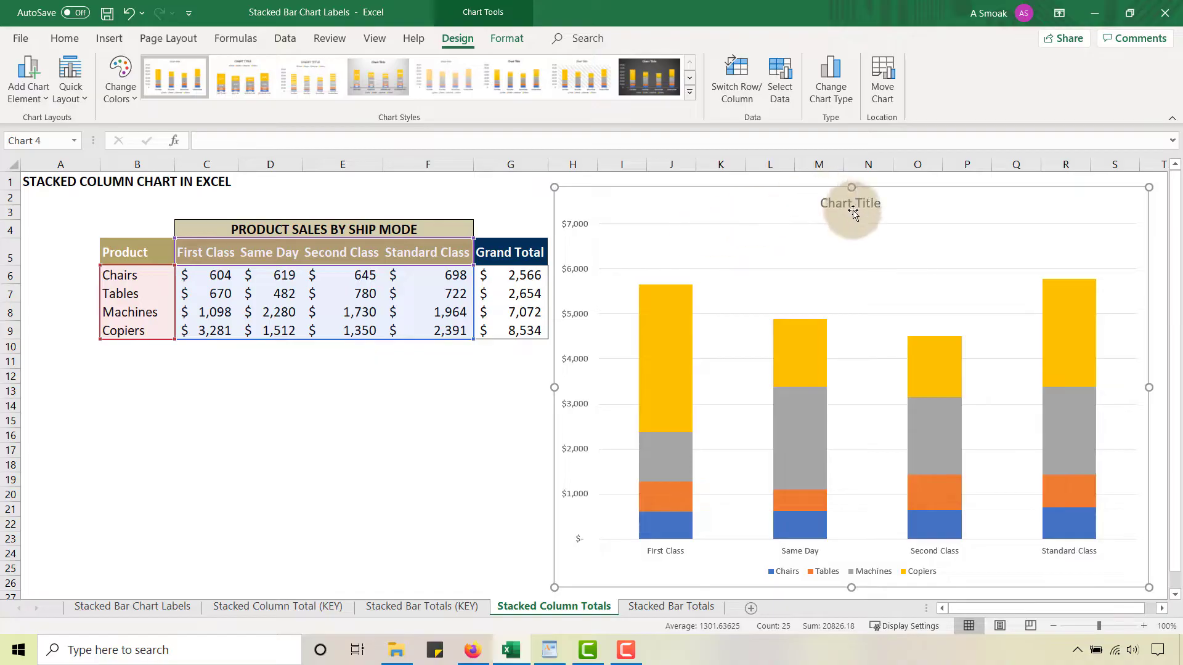
# - Link the chart title to the merged heading cell C4, PRODUCT SALES BY SHIP MODE
pyautogui.click(219, 136)
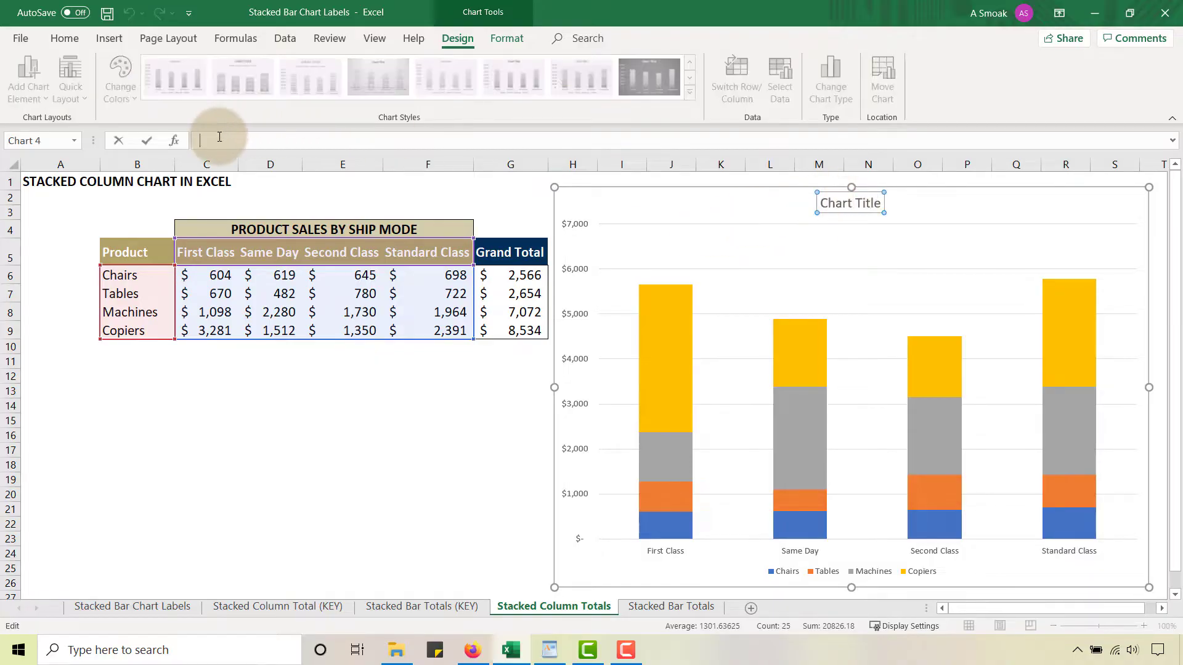
pyautogui.write('=')
pyautogui.click(300, 229)
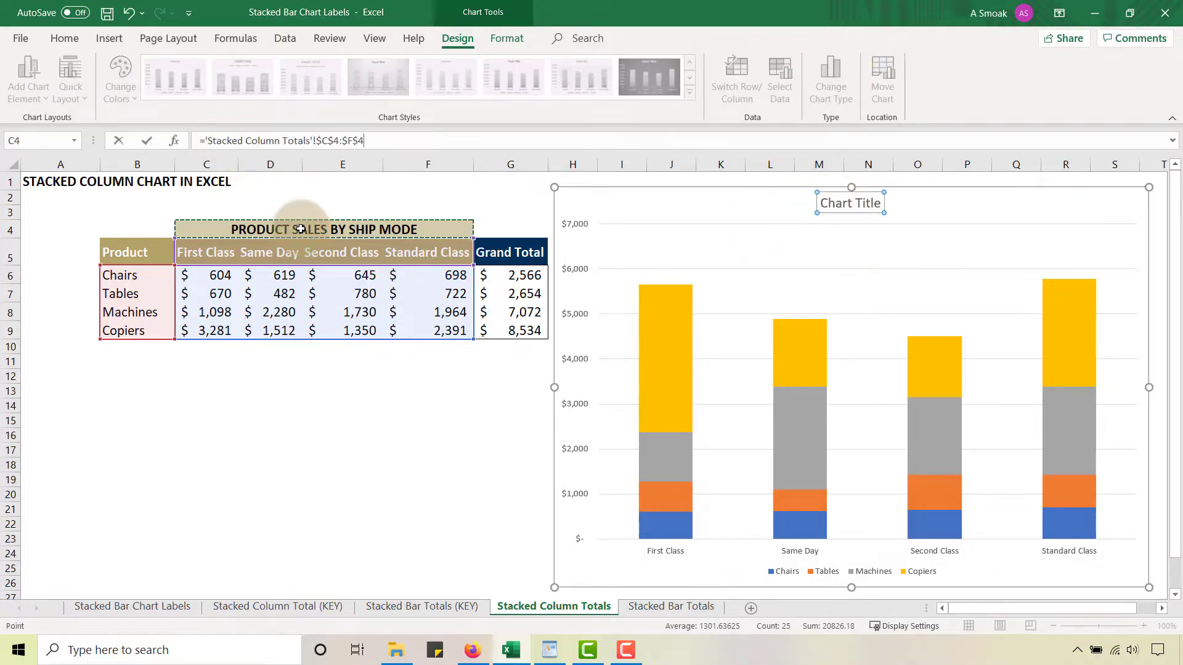
pyautogui.press('Return')
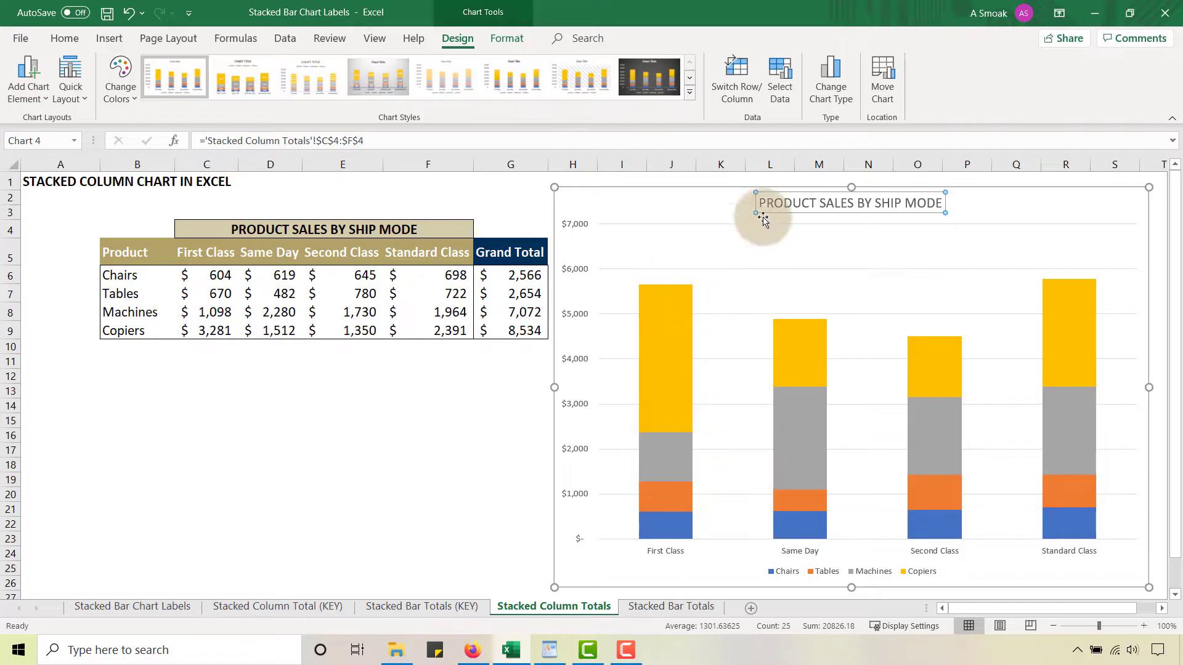
# - Switch the chart's rows and columns so the products form the categories, and delete the horizontal gridlines
pyautogui.click(742, 99)
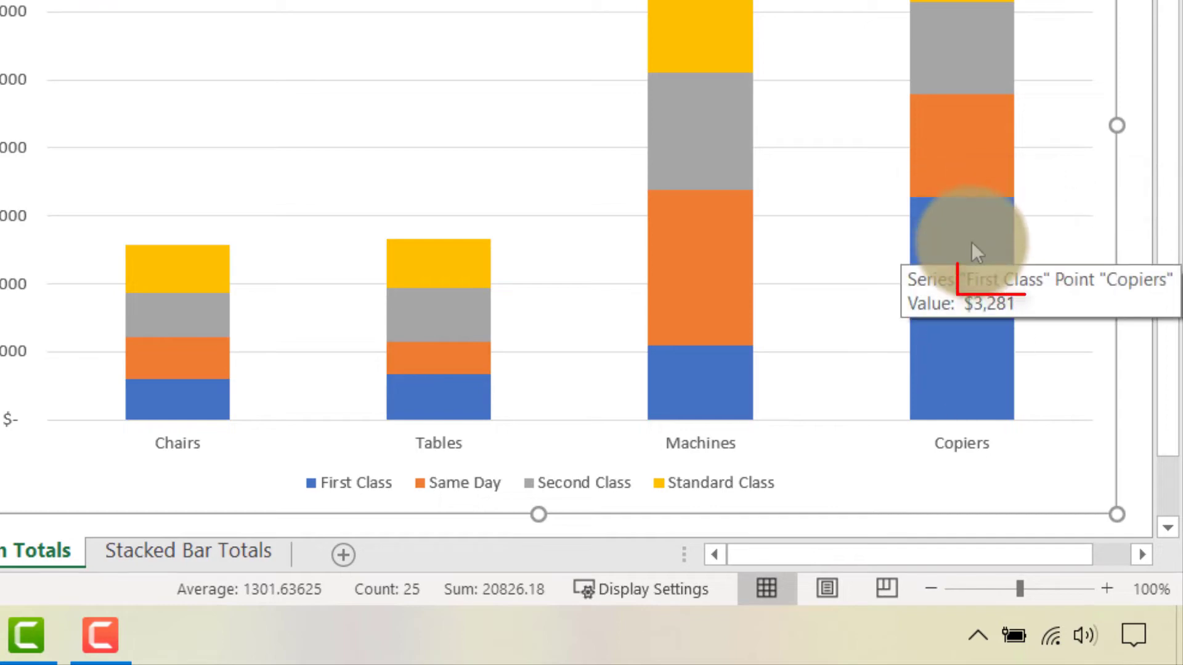
pyautogui.moveTo(949, 146)
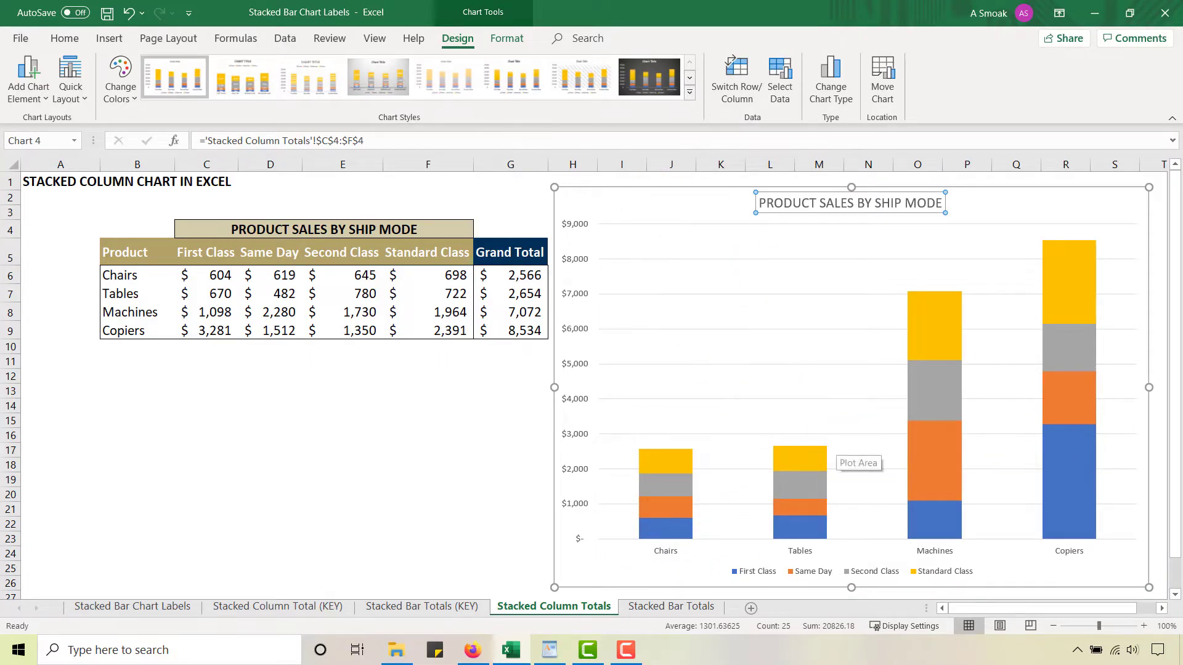
pyautogui.click(855, 354)
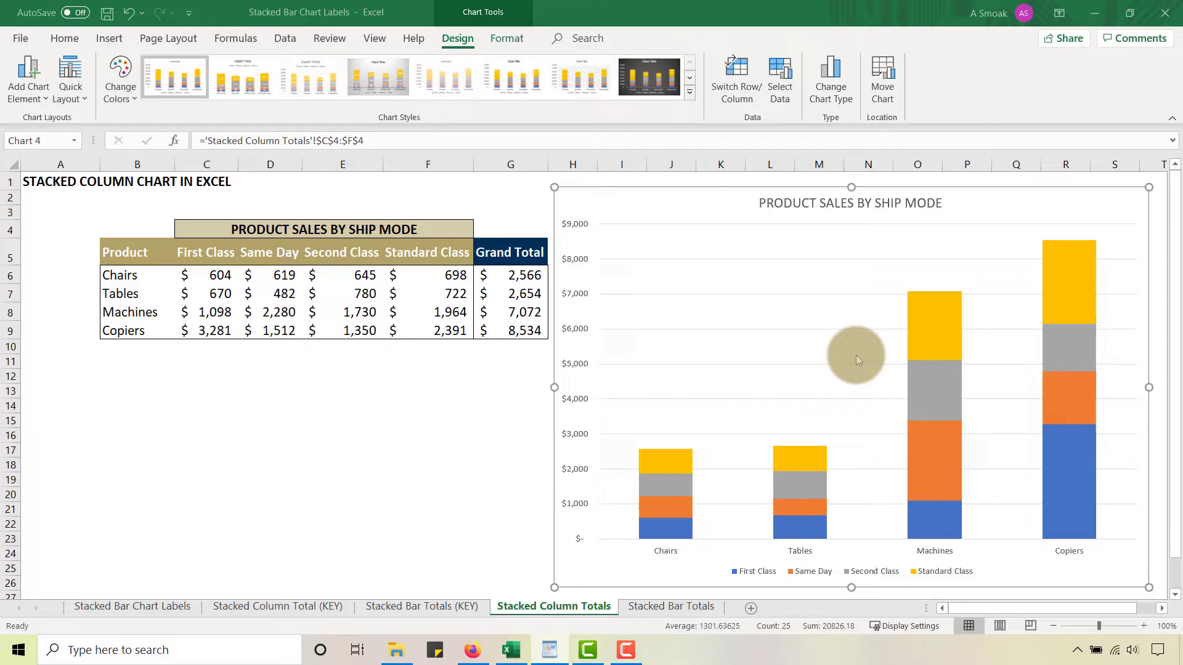
pyautogui.click(692, 259)
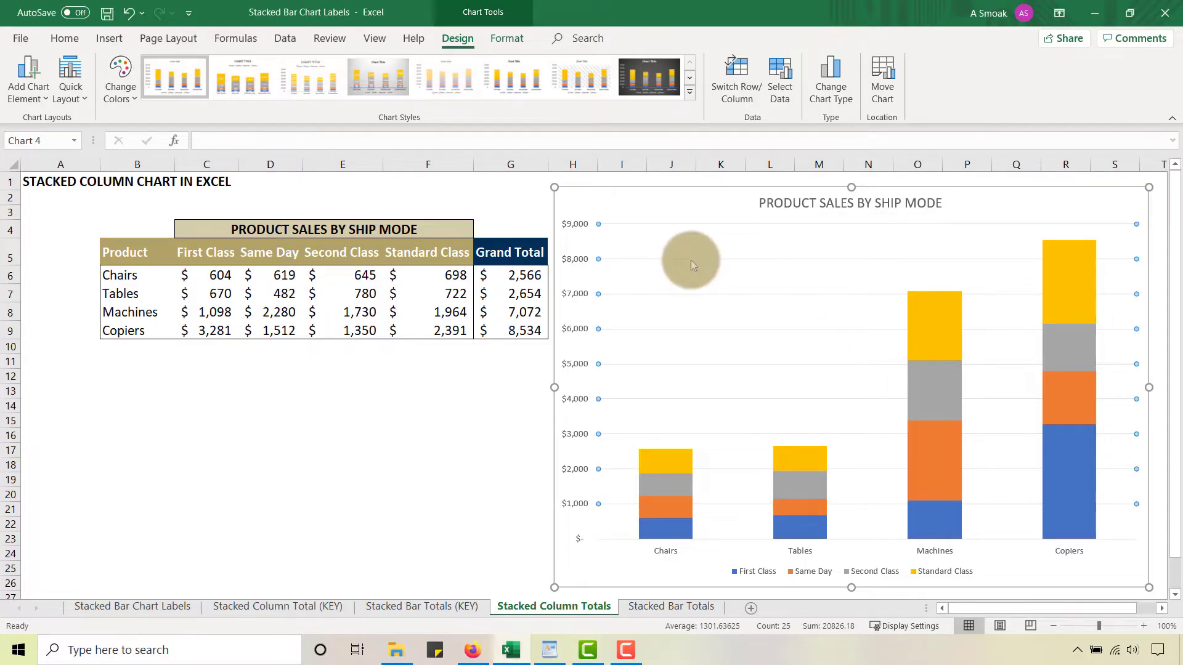
pyautogui.click(690, 261)
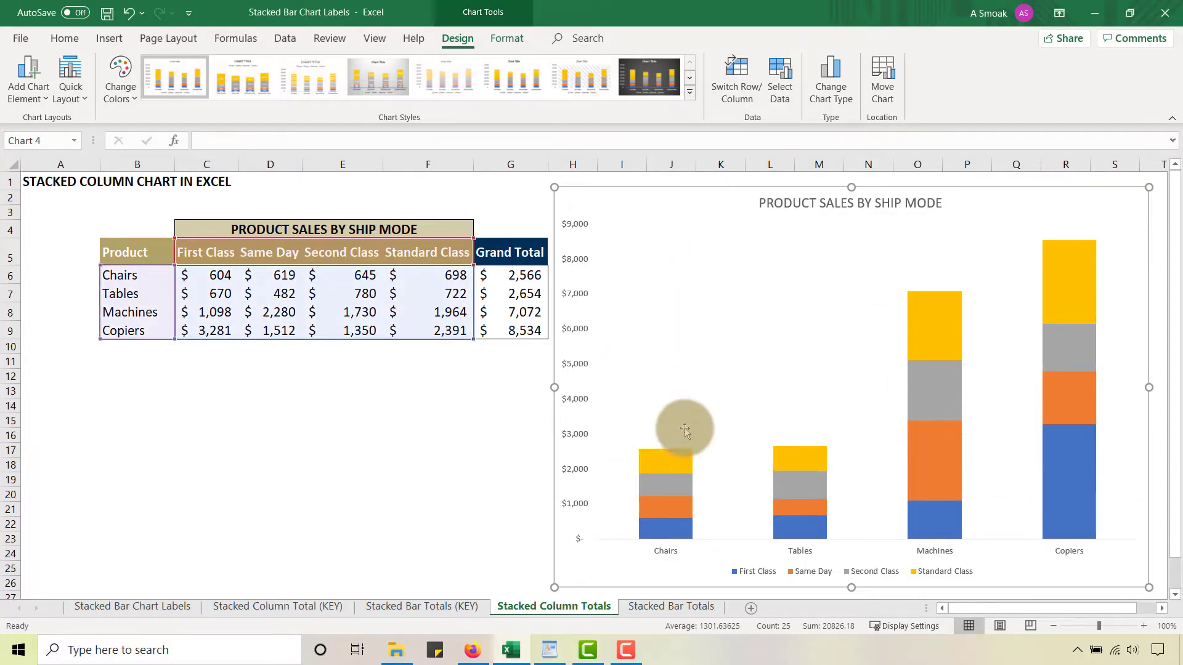
# - Add data labels to the Standard Class, Second Class, Same Day and First Class series of the chart
pyautogui.rightClick(664, 463)
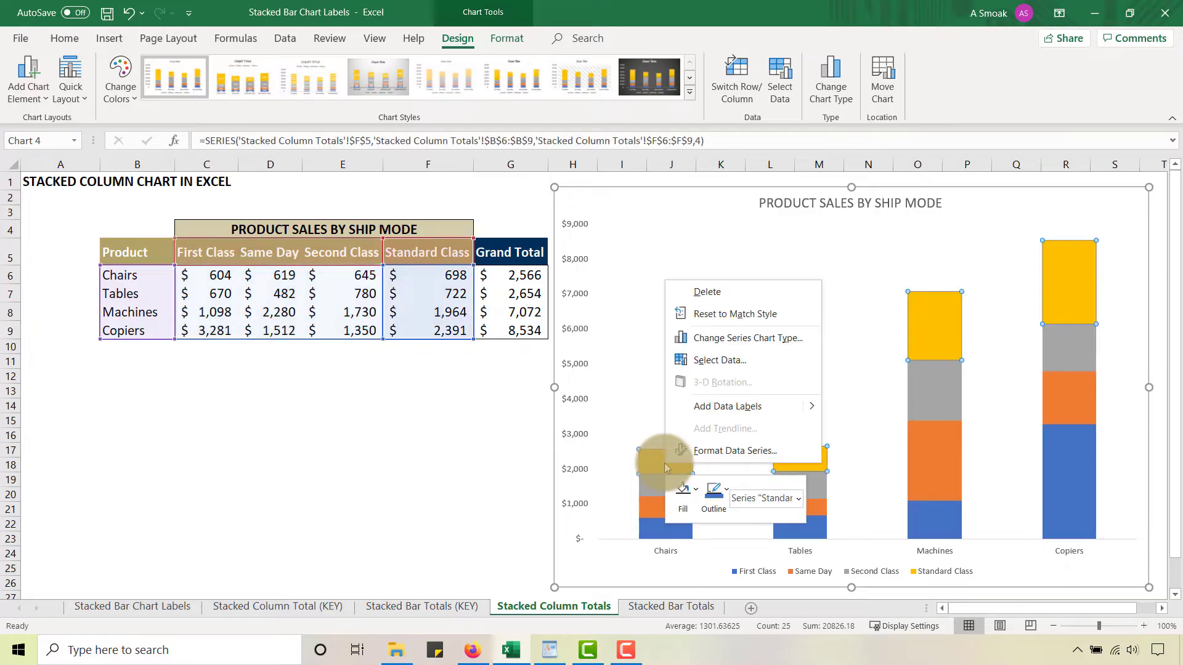
pyautogui.click(726, 407)
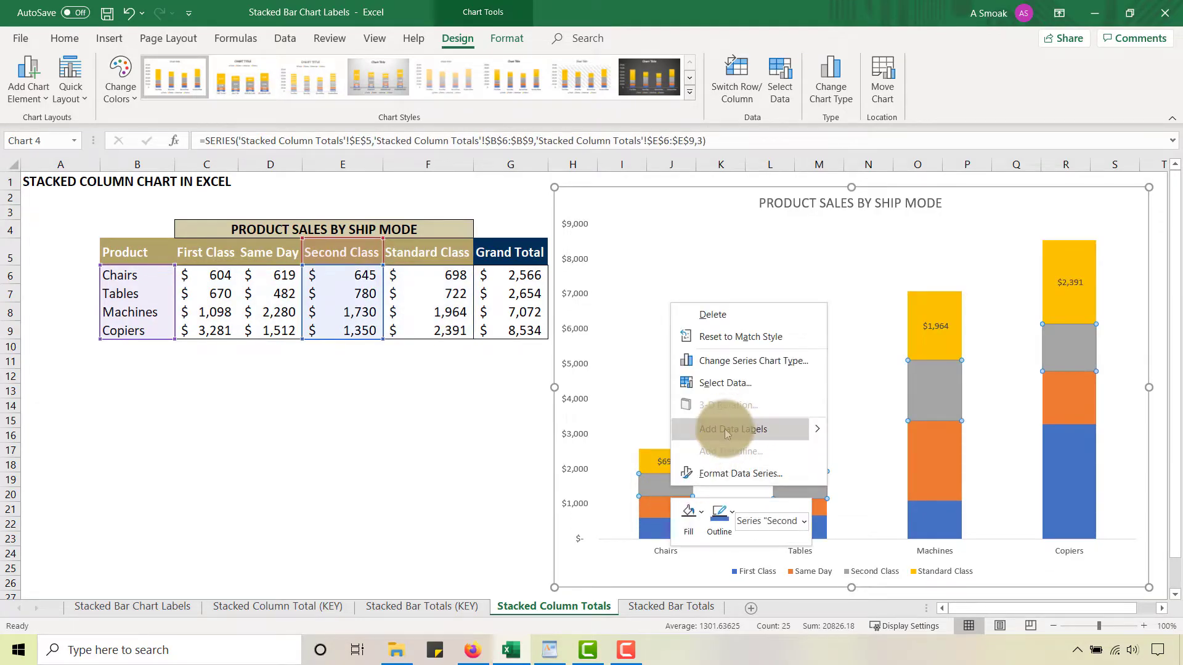
pyautogui.click(726, 433)
pyautogui.rightClick(664, 505)
pyautogui.click(727, 449)
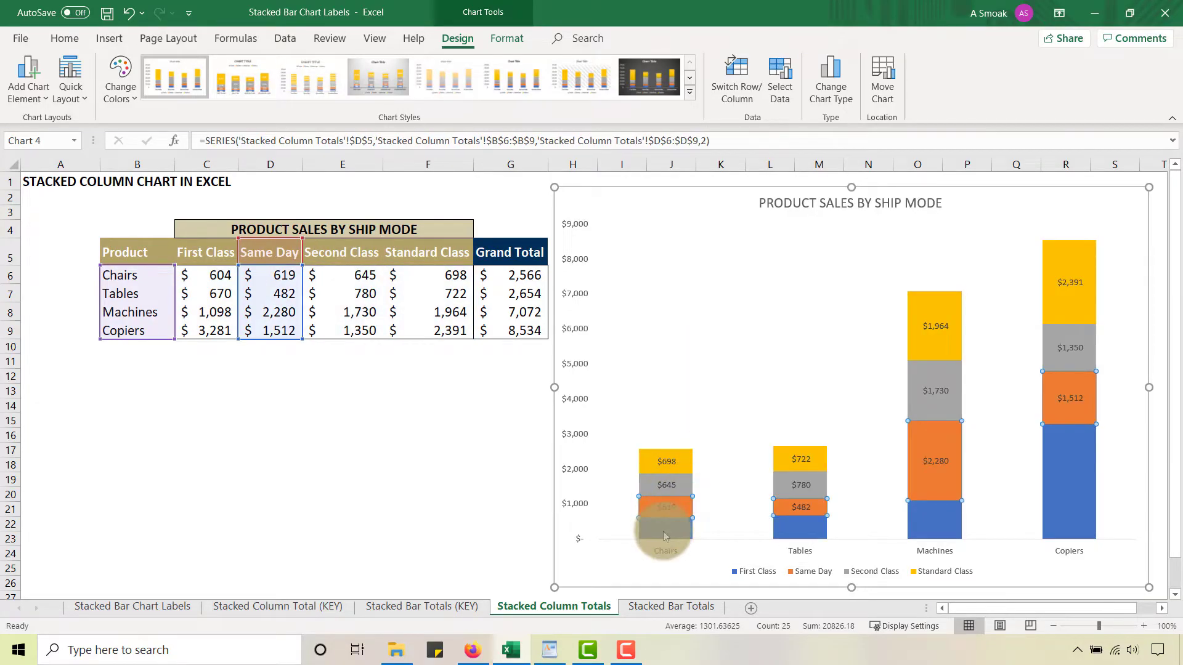
pyautogui.rightClick(664, 535)
pyautogui.click(726, 473)
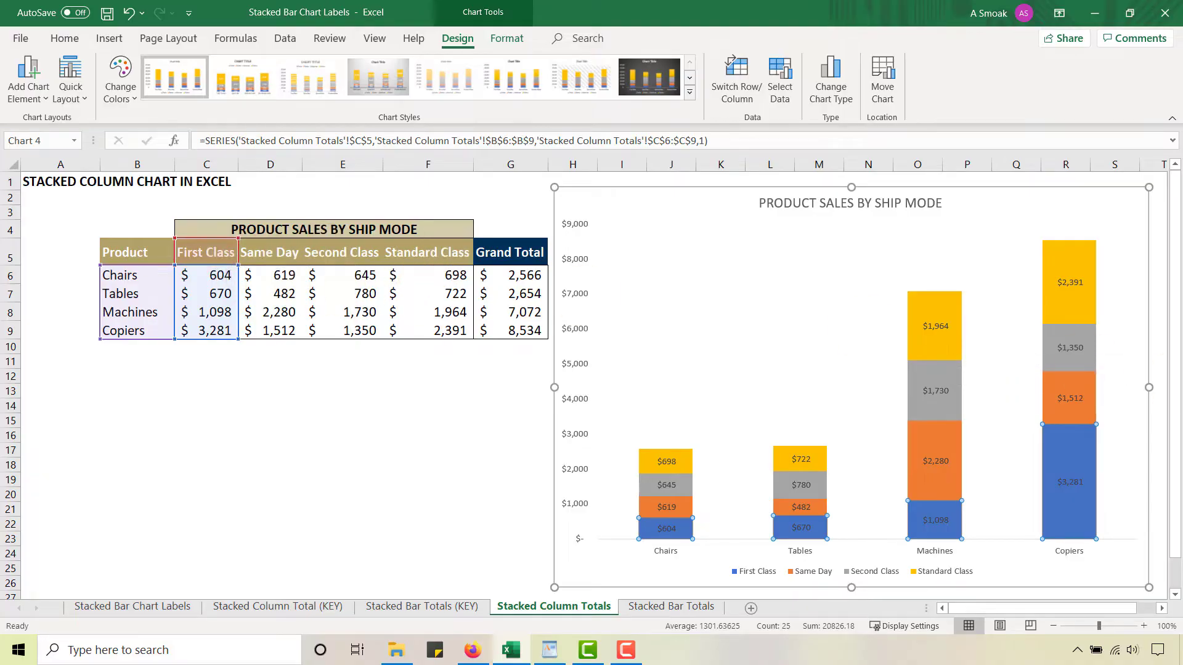
pyautogui.press('F10')
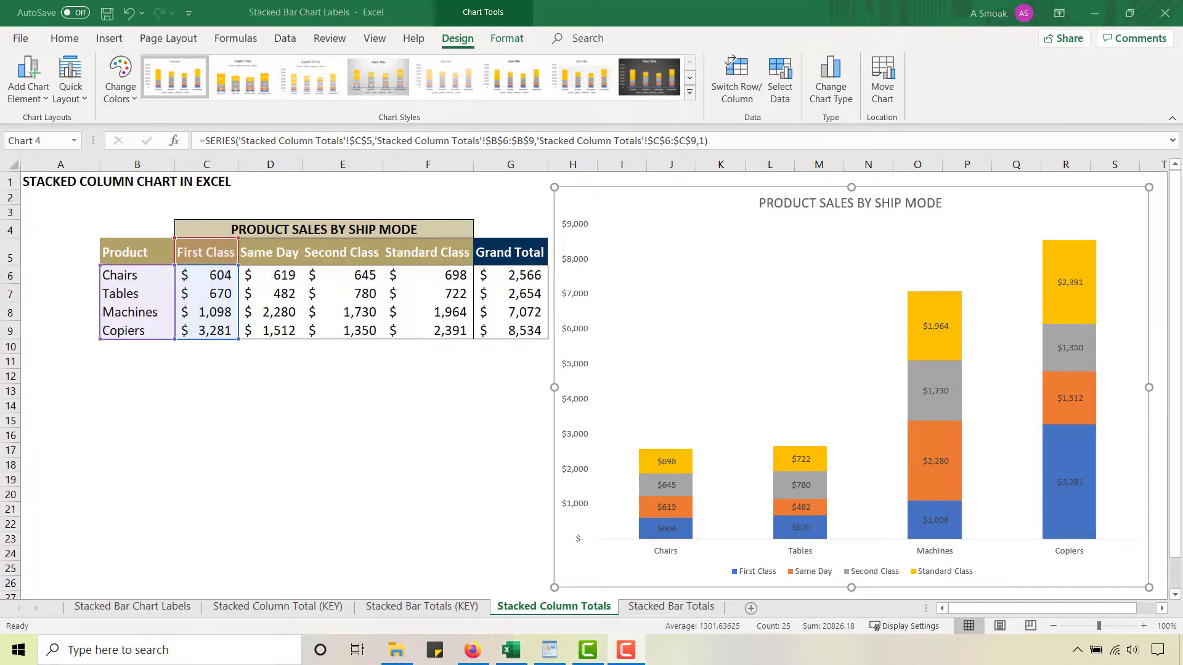
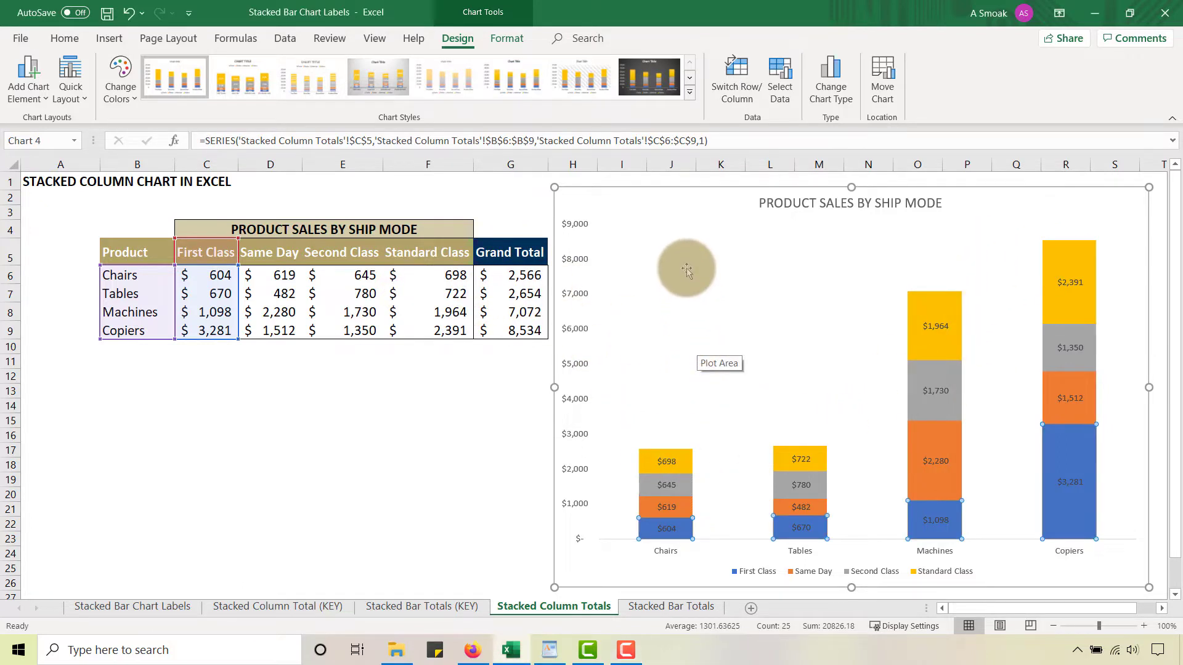
# - Extend the chart's data range to include the Grand Total column G5:G9, and add data labels to the Grand Total series
pyautogui.click(689, 247)
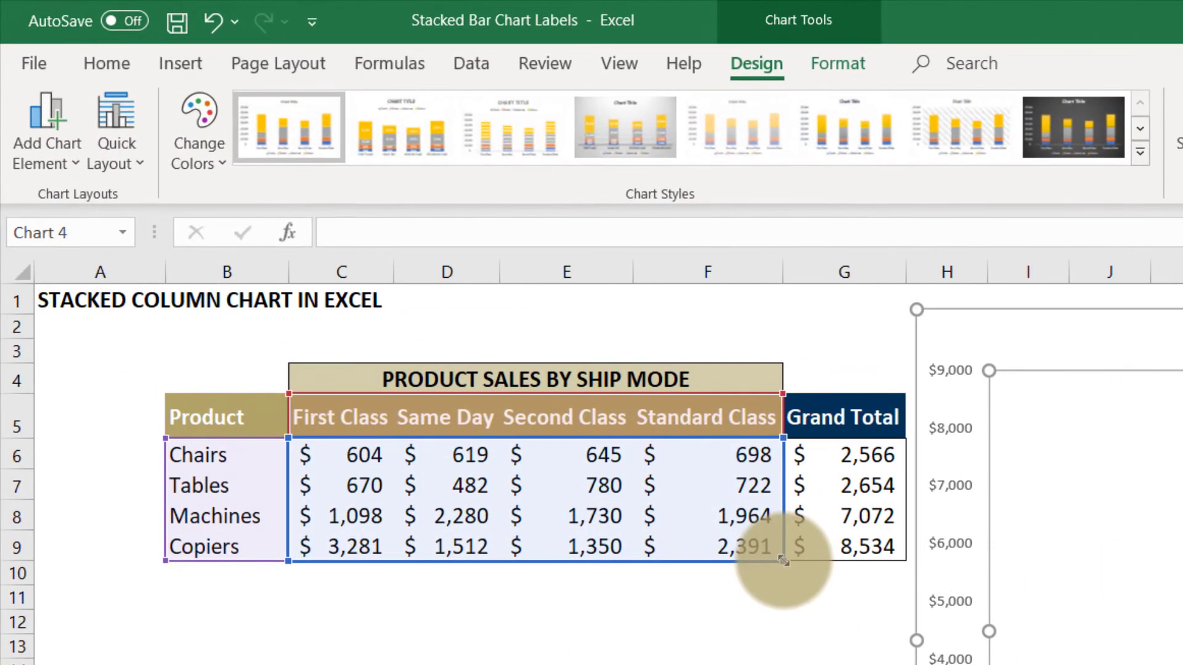
pyautogui.moveTo(783, 561); pyautogui.dragTo(866, 562)
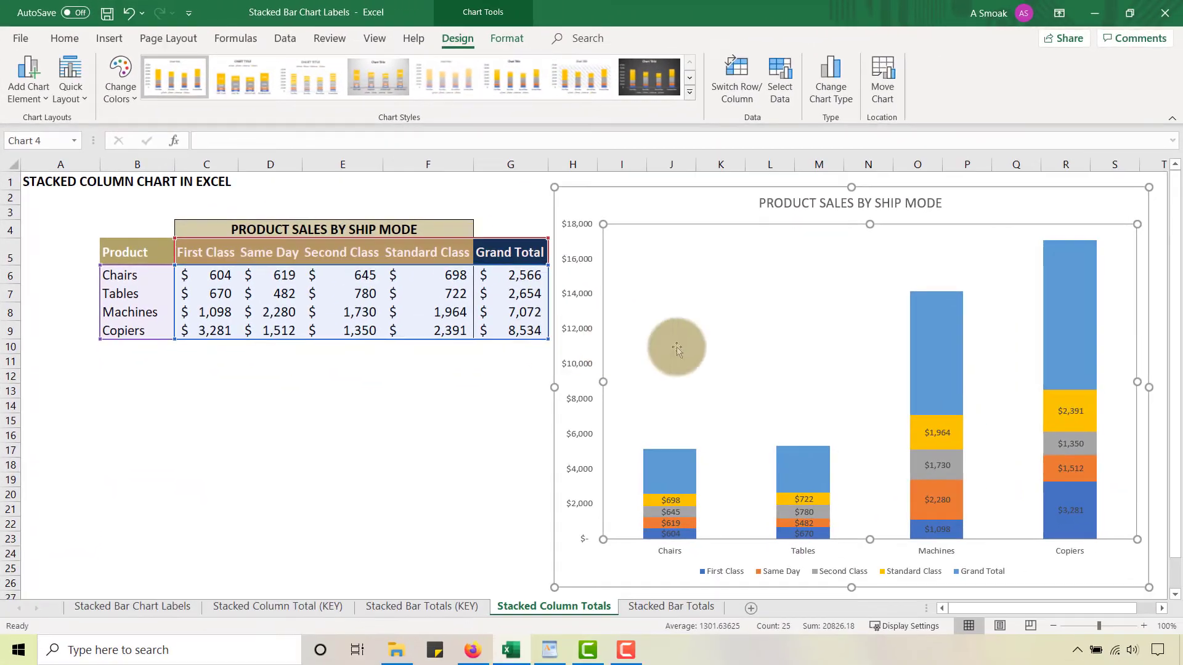
pyautogui.moveTo(938, 337)
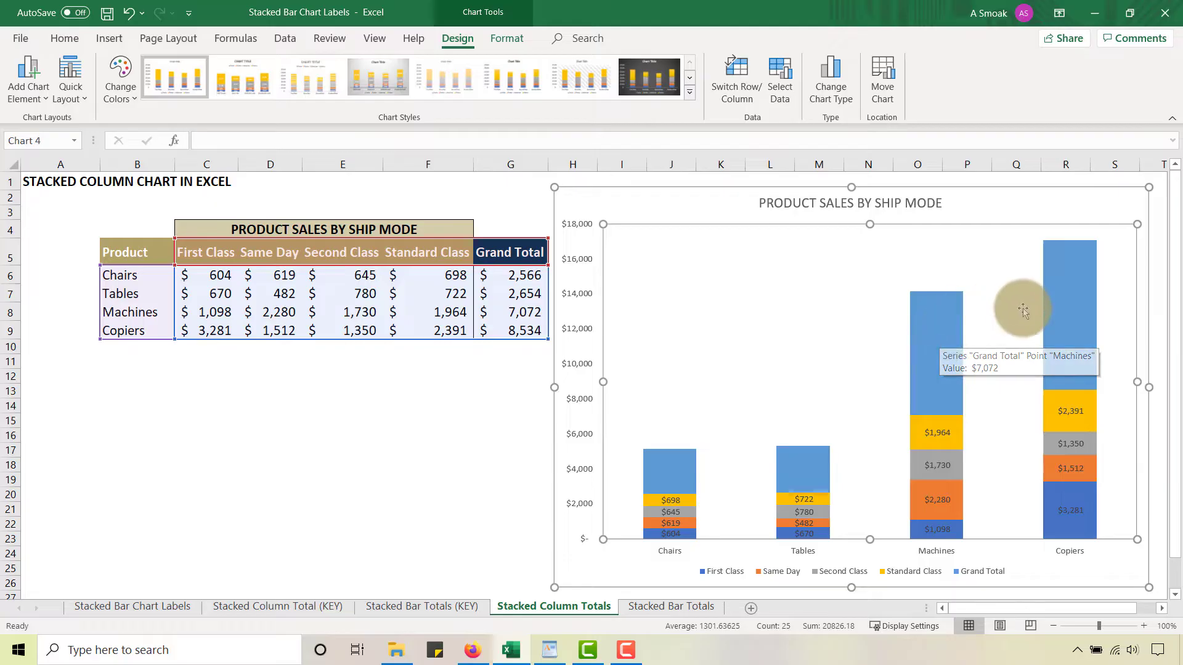
pyautogui.moveTo(1077, 289)
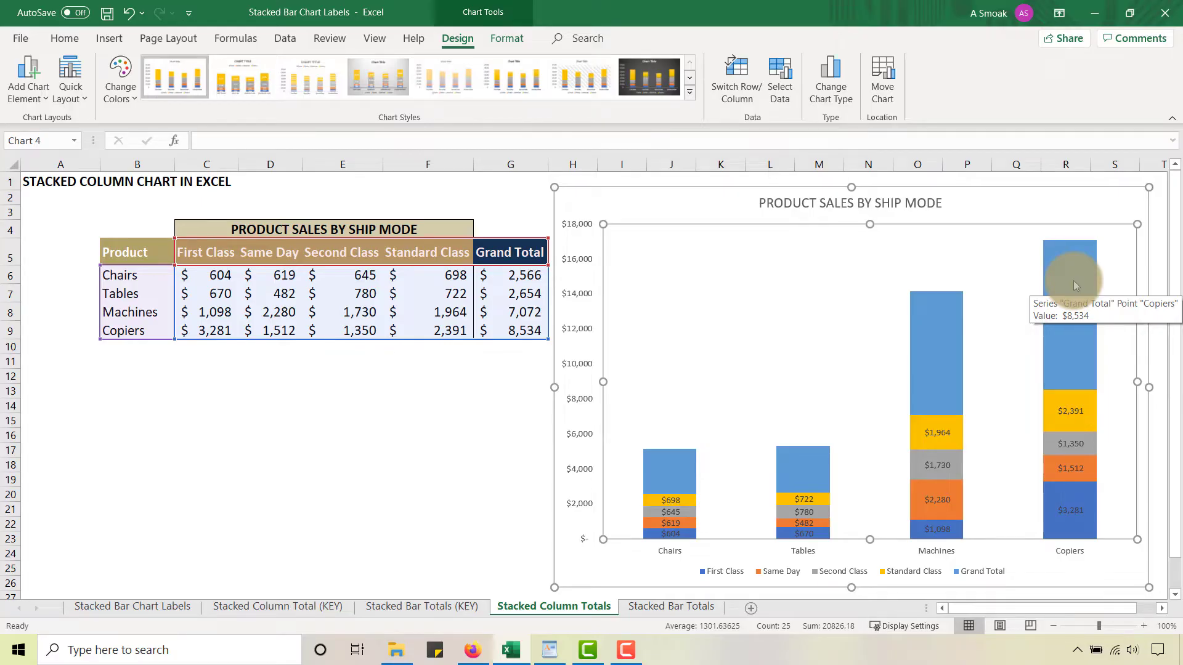
pyautogui.rightClick(946, 341)
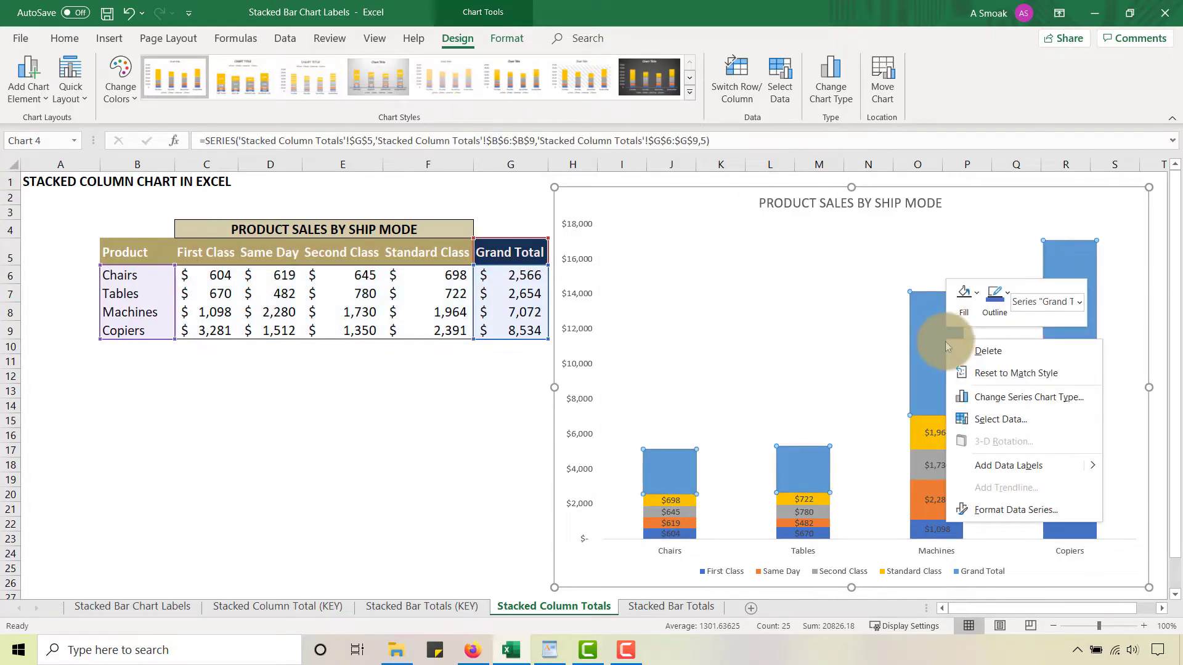
pyautogui.click(982, 467)
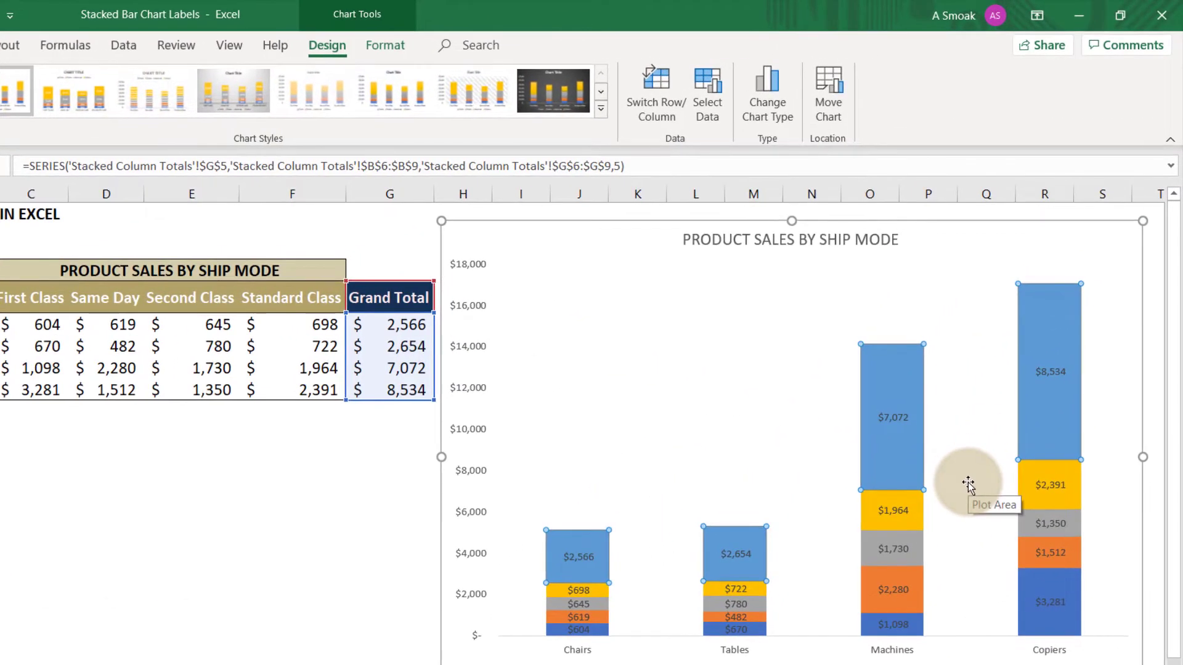
# - Change the chart type of the Grand Total series from Stacked Column to Line within the combo chart
pyautogui.rightClick(889, 377)
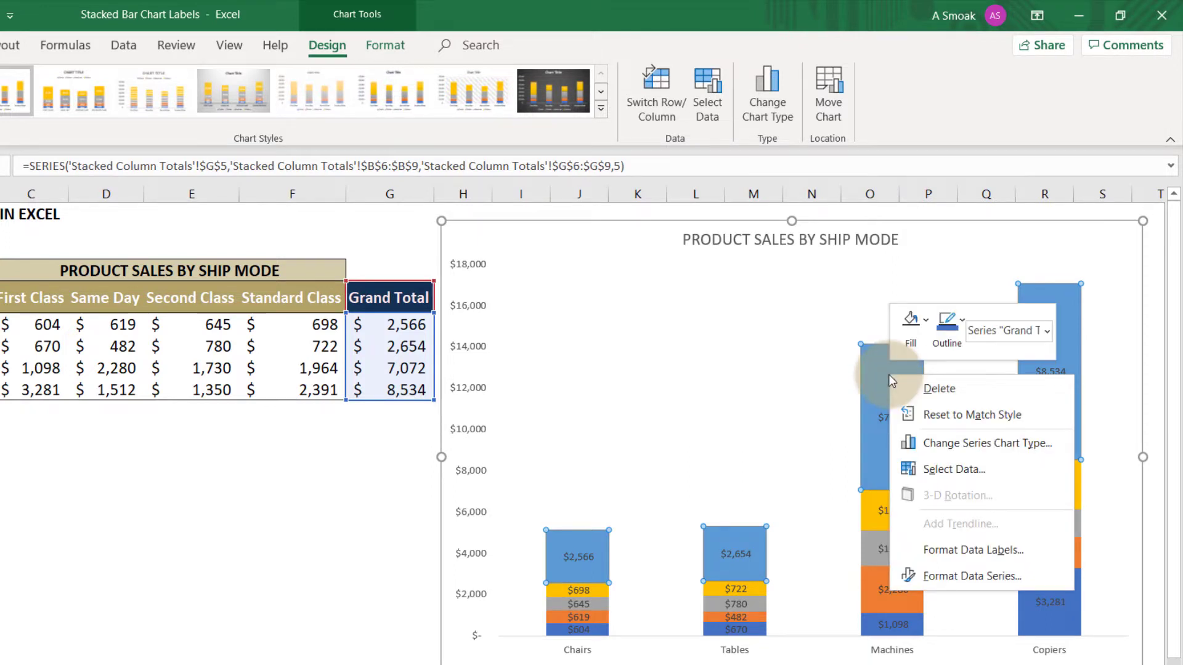
pyautogui.click(927, 448)
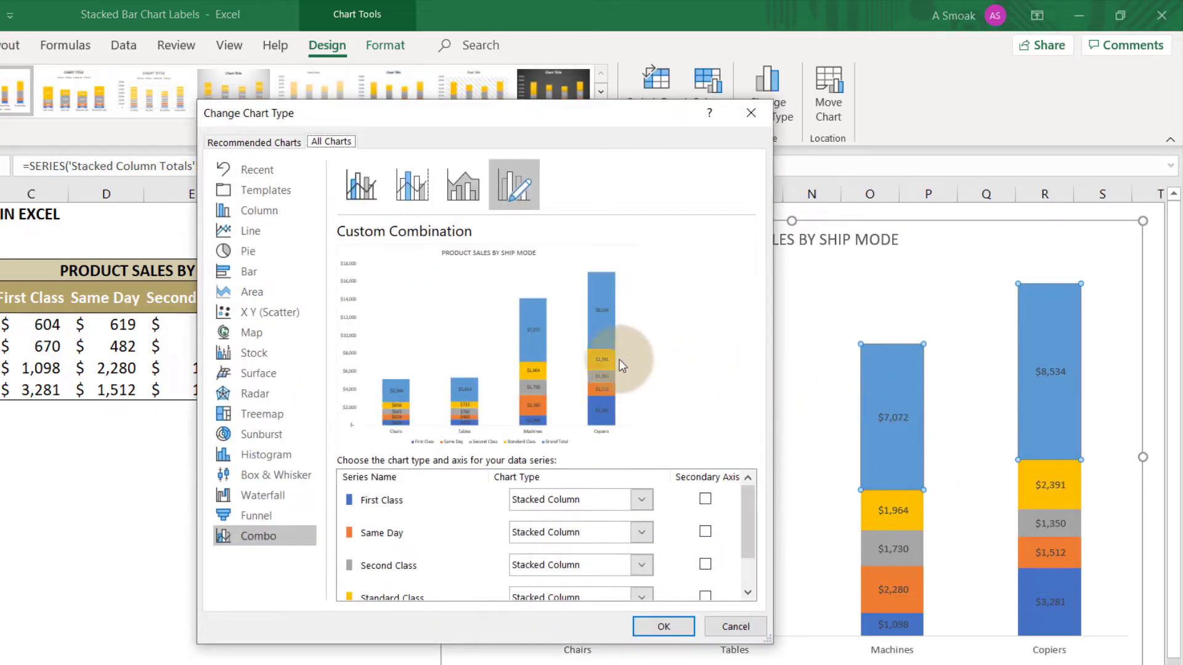
pyautogui.moveTo(550, 117); pyautogui.dragTo(506, 92)
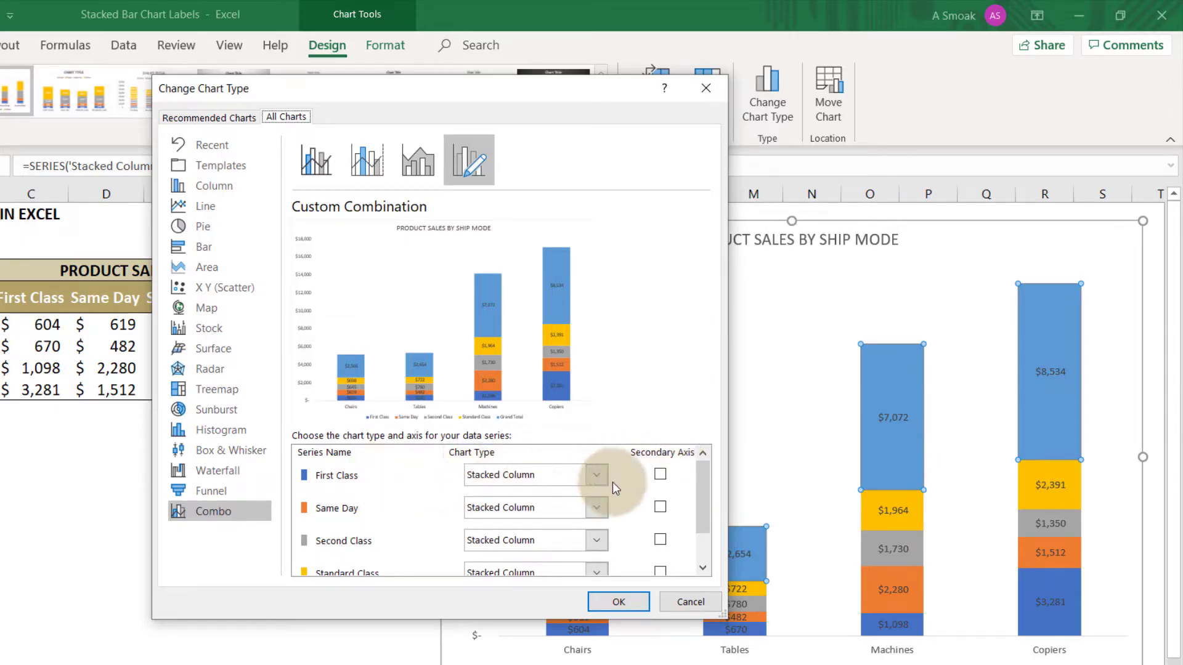
pyautogui.moveTo(705, 481); pyautogui.dragTo(701, 530)
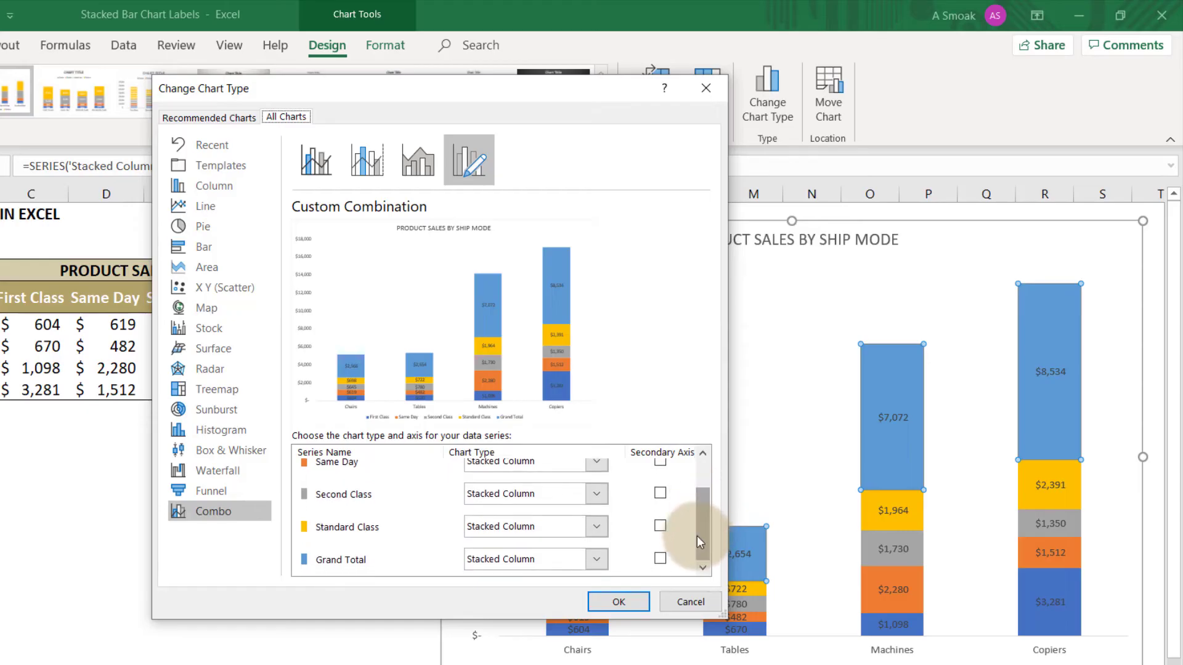
pyautogui.click(595, 559)
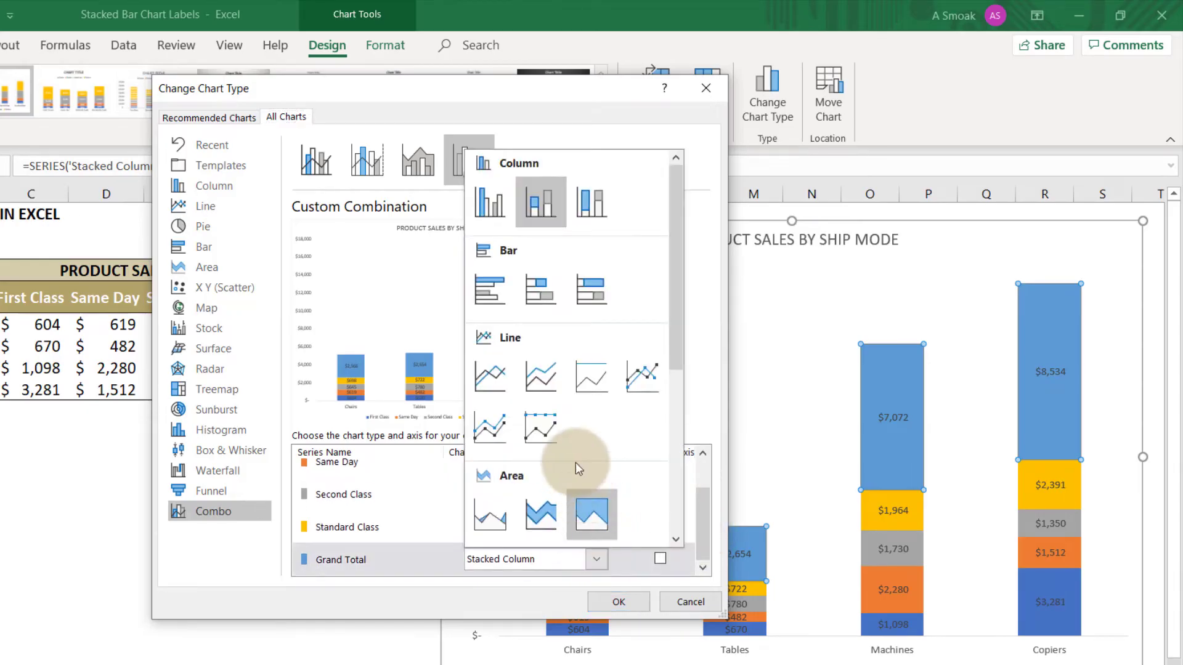
pyautogui.click(493, 380)
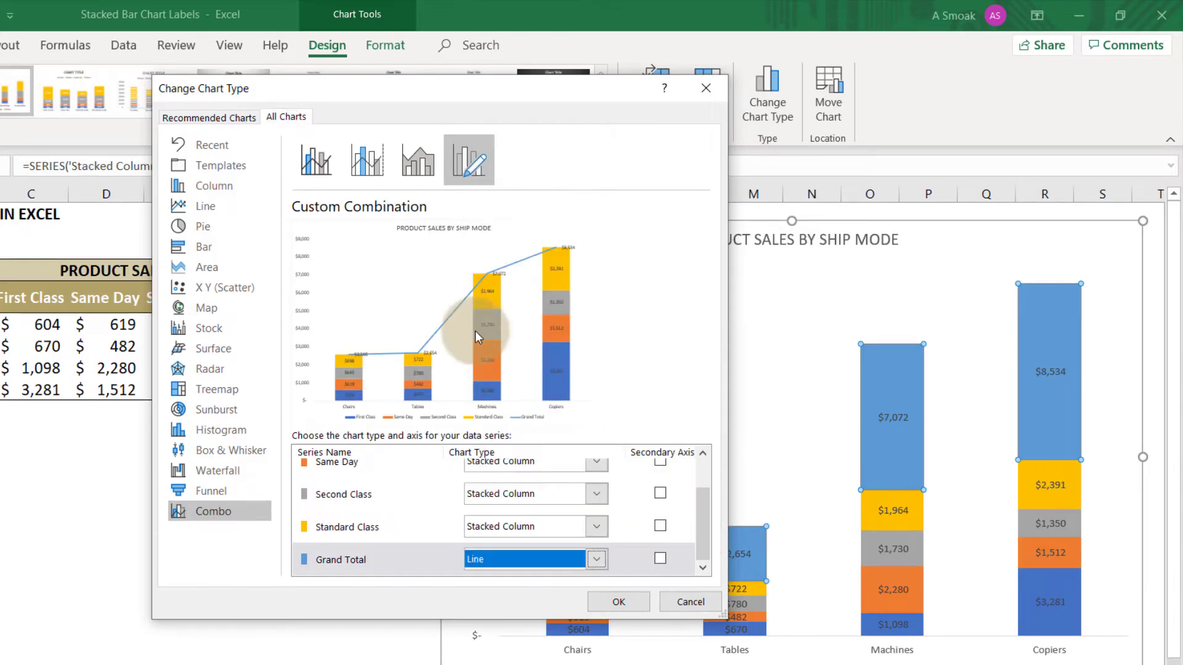
pyautogui.click(619, 603)
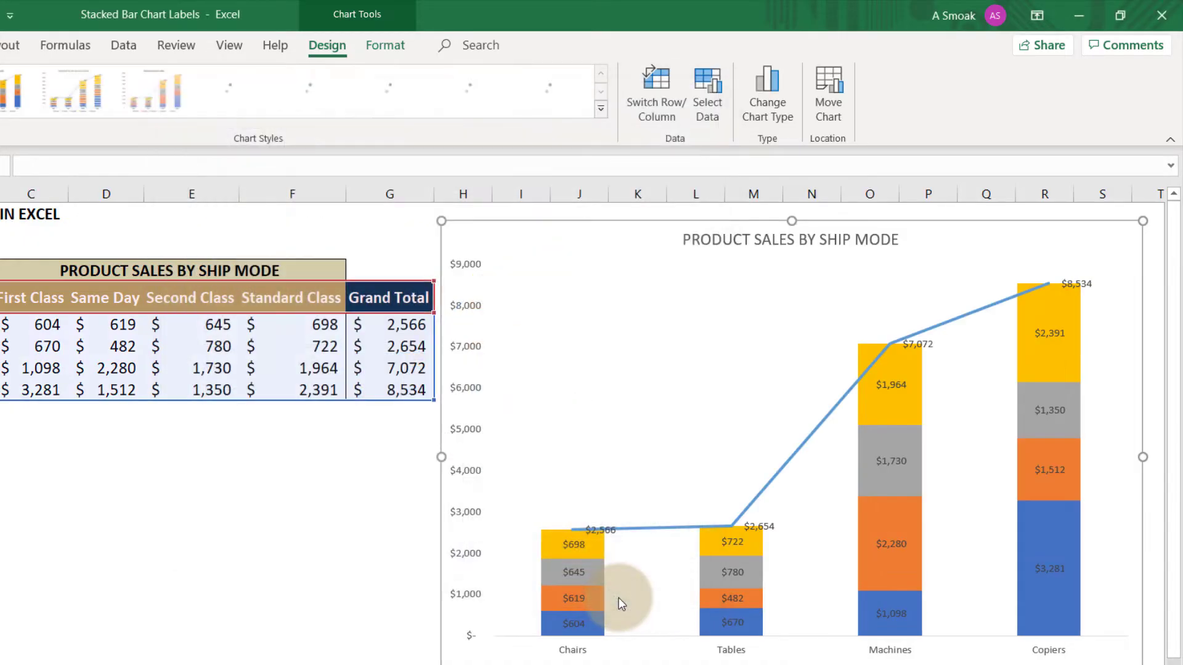
# - Set the label position of the Grand Total line's data labels to Above
pyautogui.click(948, 324)
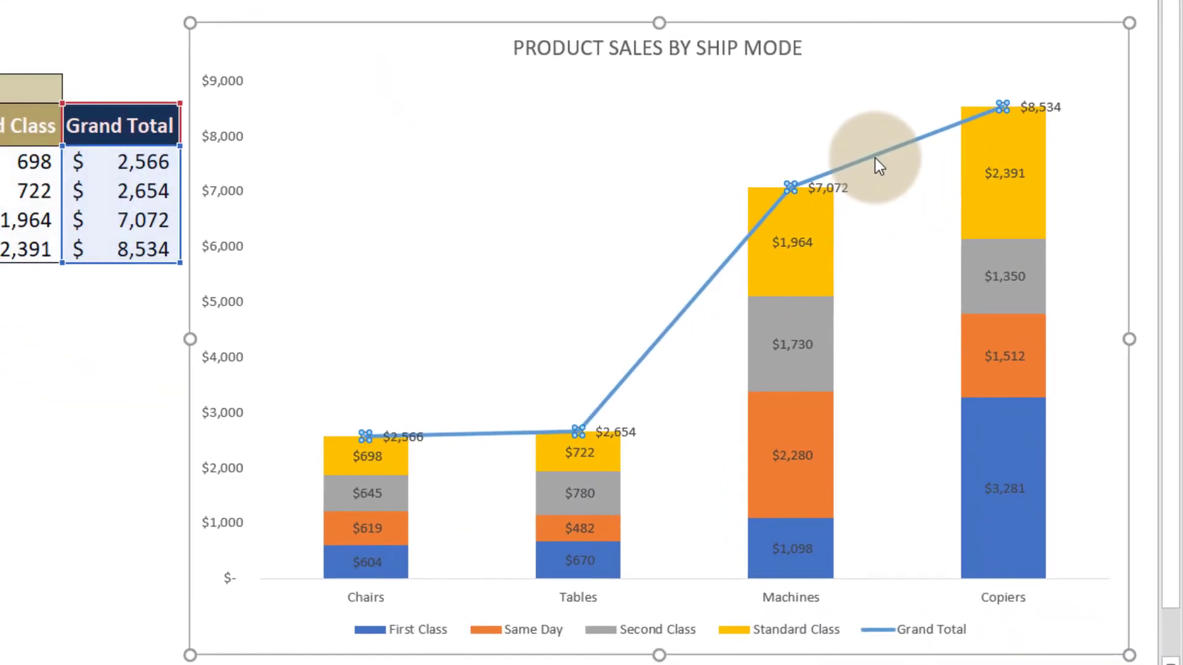
pyautogui.rightClick(851, 170)
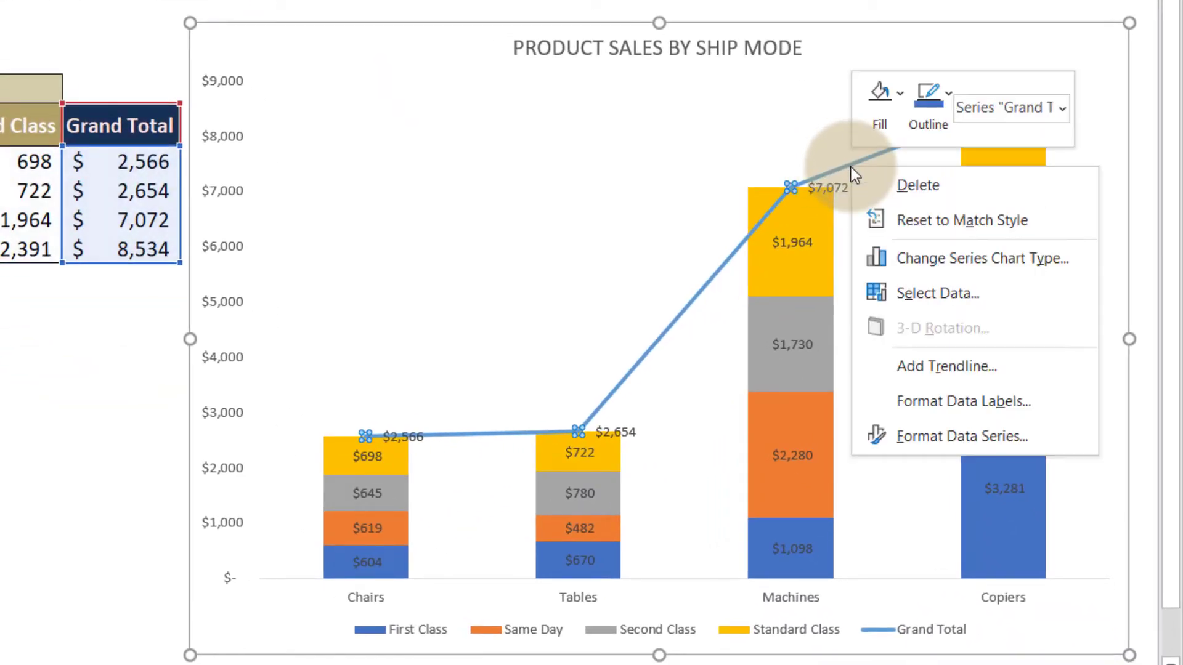
pyautogui.click(913, 399)
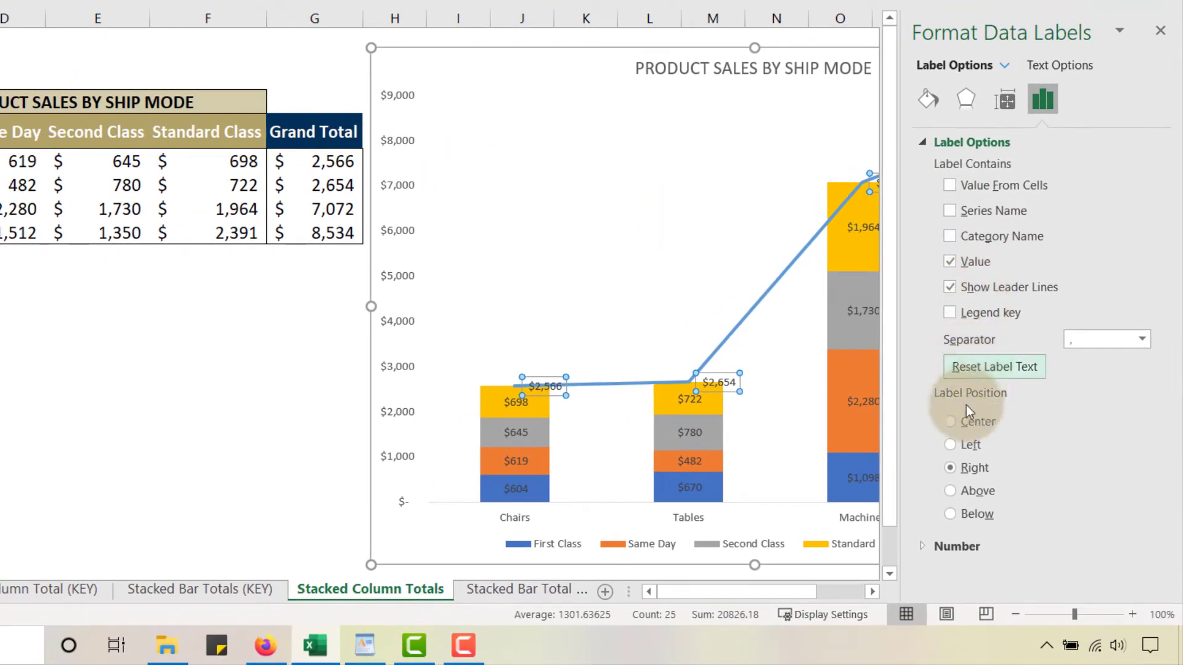
pyautogui.click(953, 491)
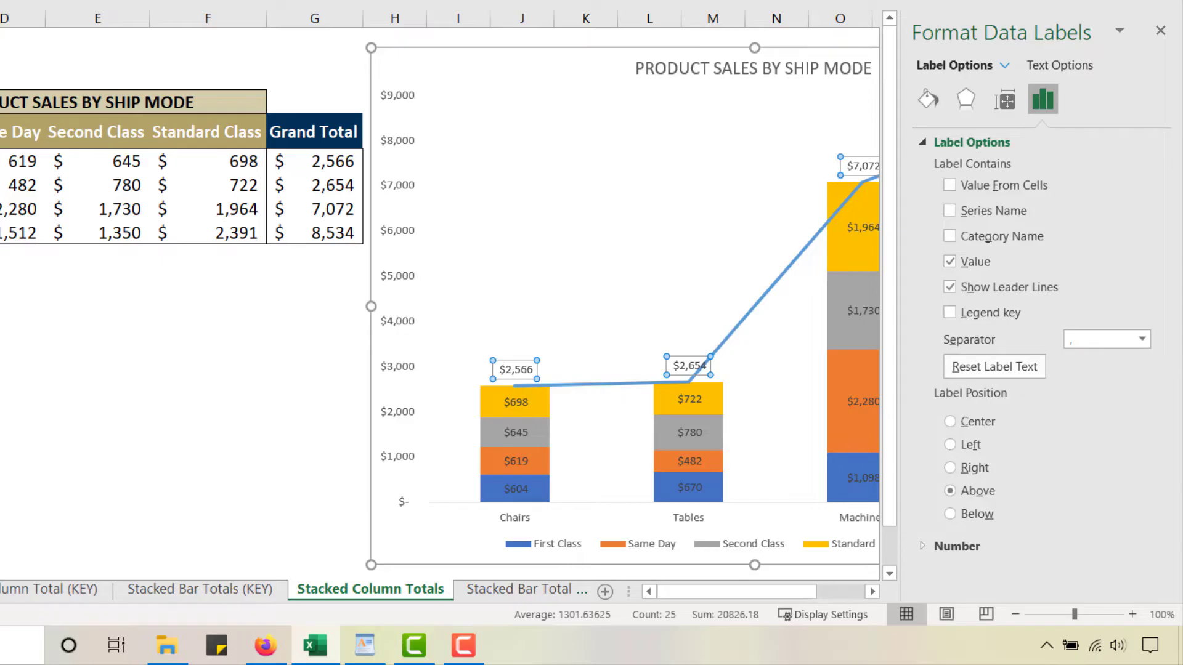
pyautogui.click(463, 645)
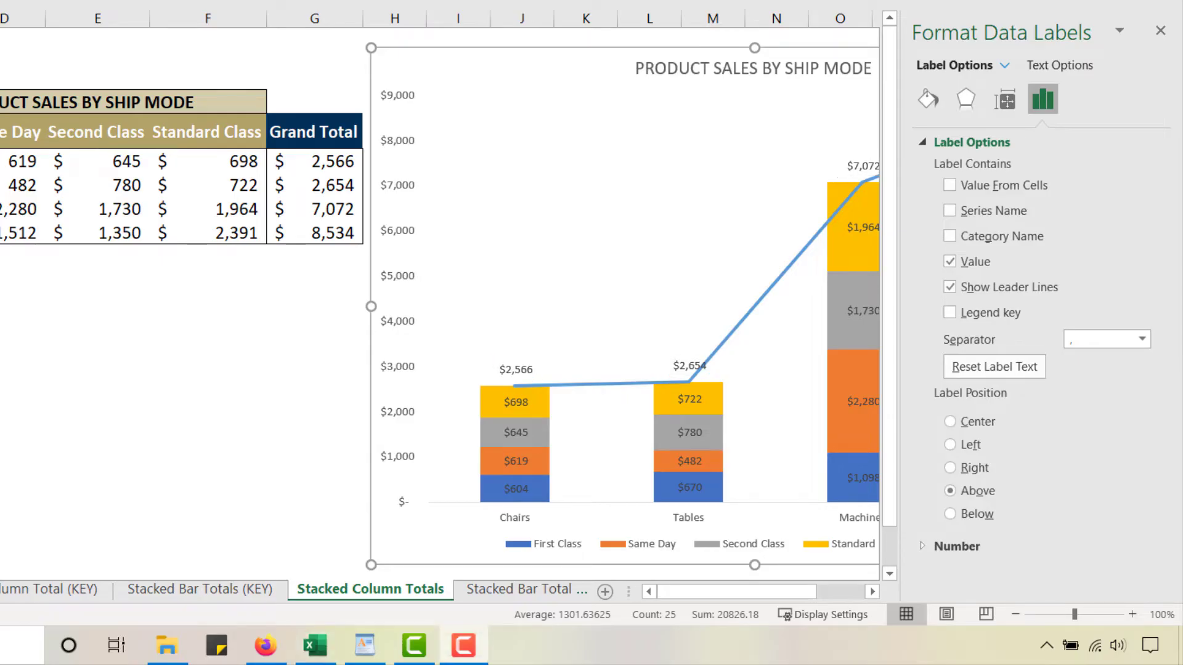
pyautogui.click(1161, 32)
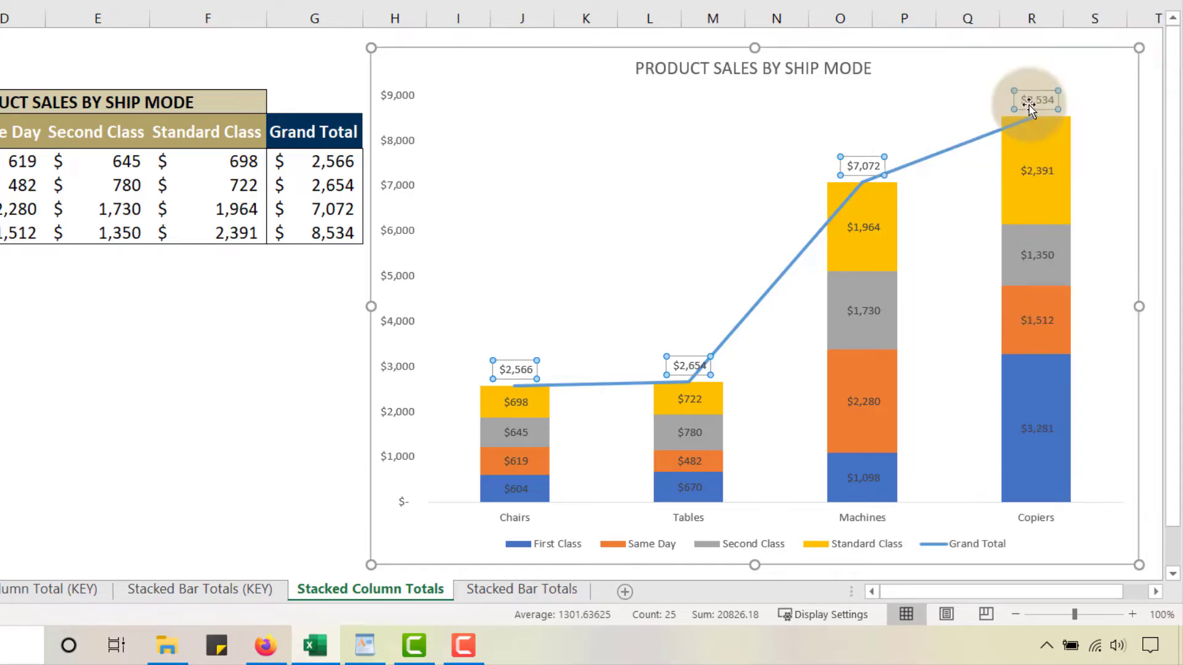
# - Hide the Grand Total series line by setting its line format to No line
pyautogui.click(788, 272)
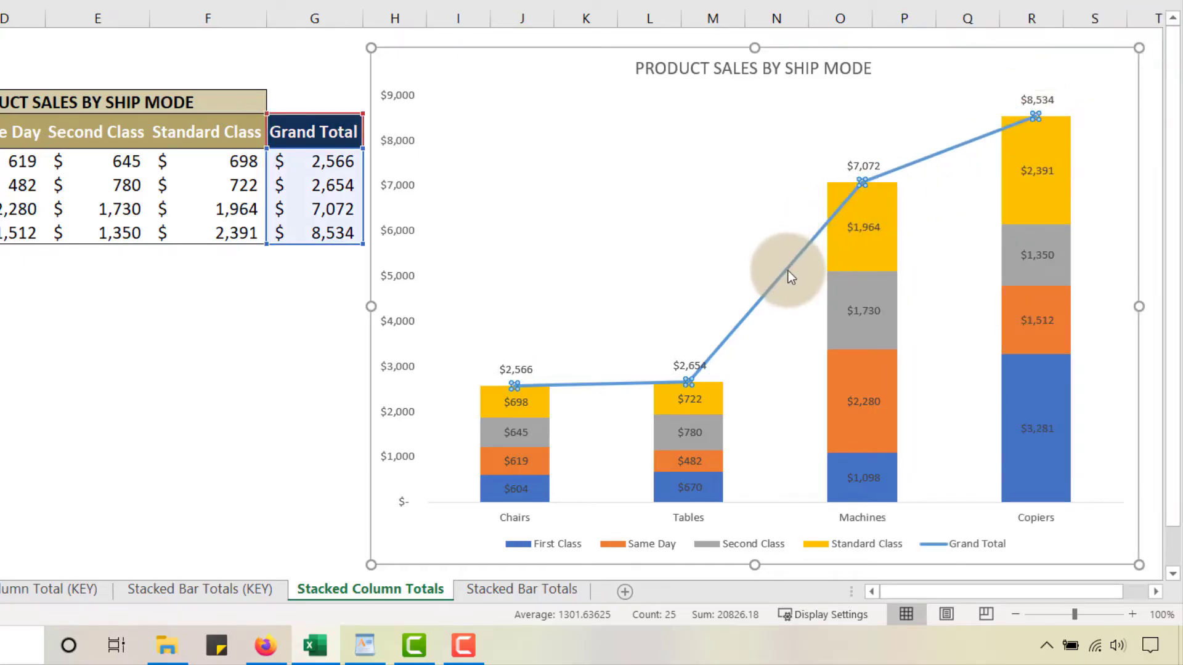
pyautogui.rightClick(789, 275)
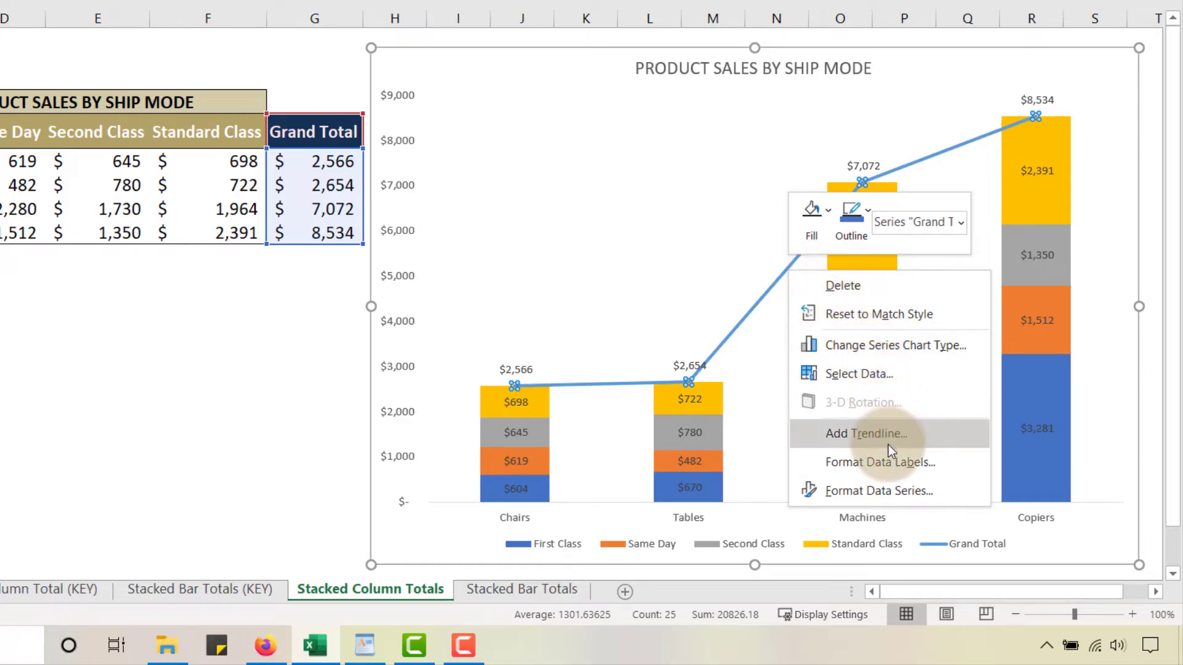
pyautogui.click(881, 491)
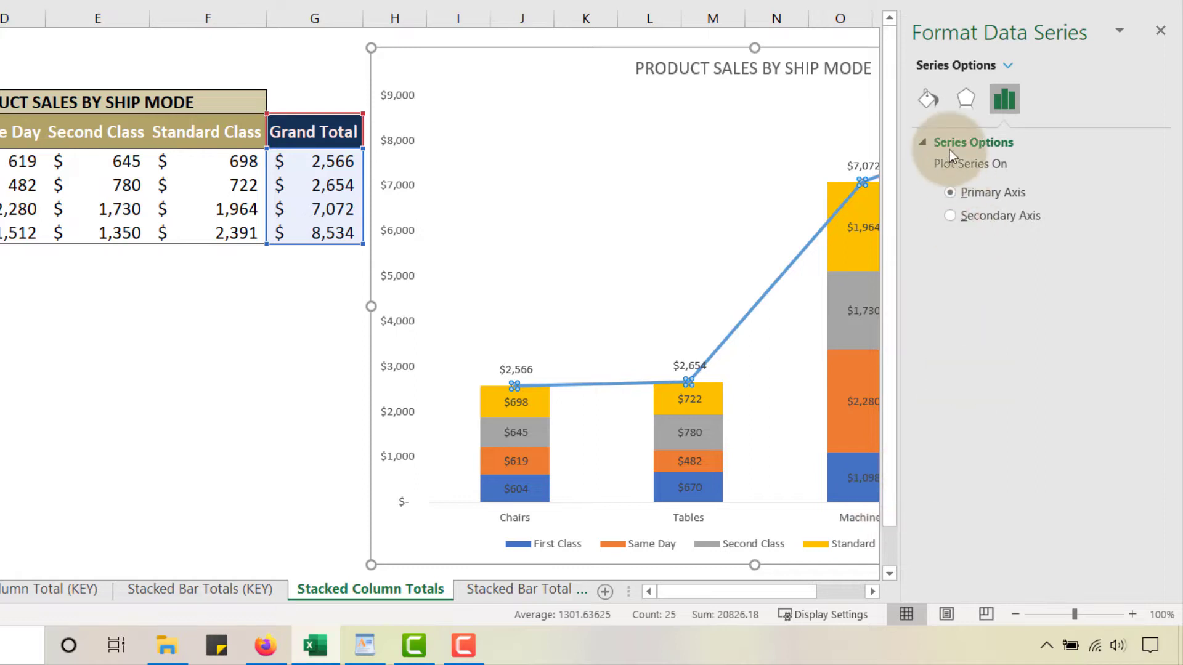
pyautogui.click(930, 98)
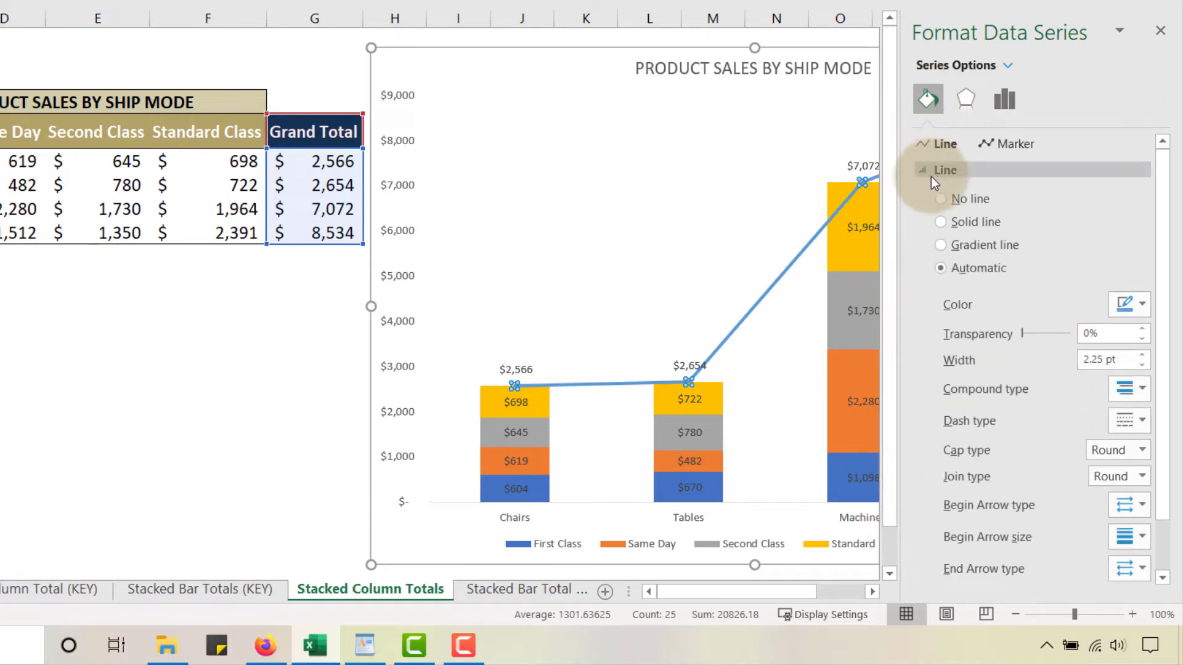
pyautogui.click(941, 200)
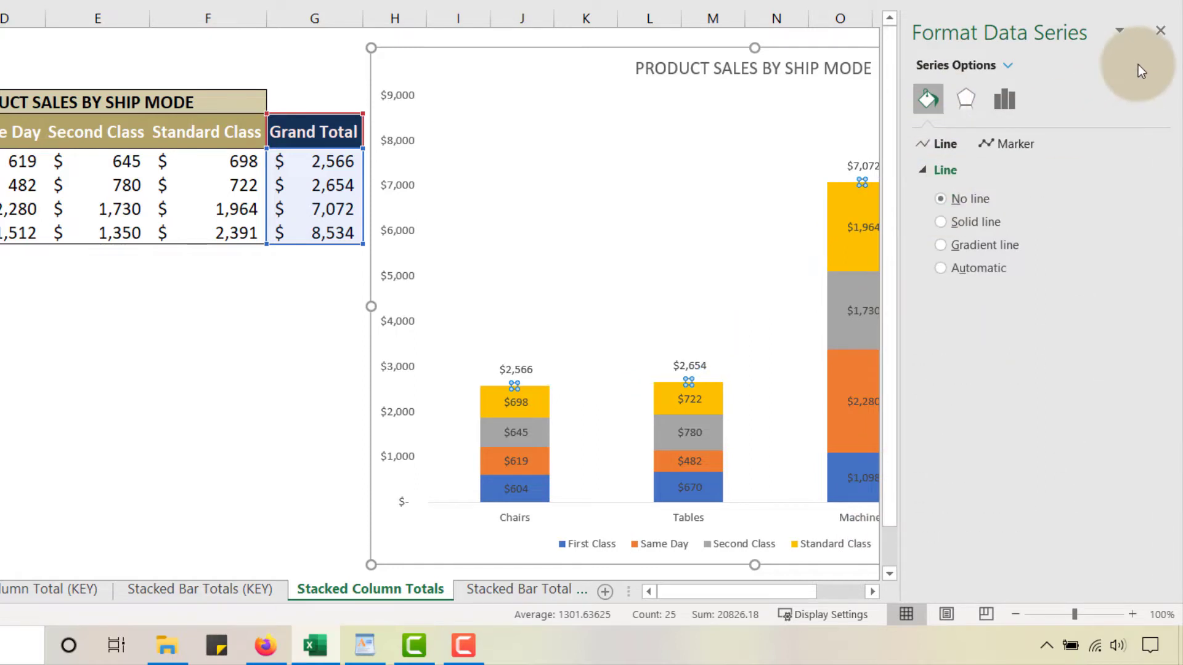
pyautogui.click(1160, 32)
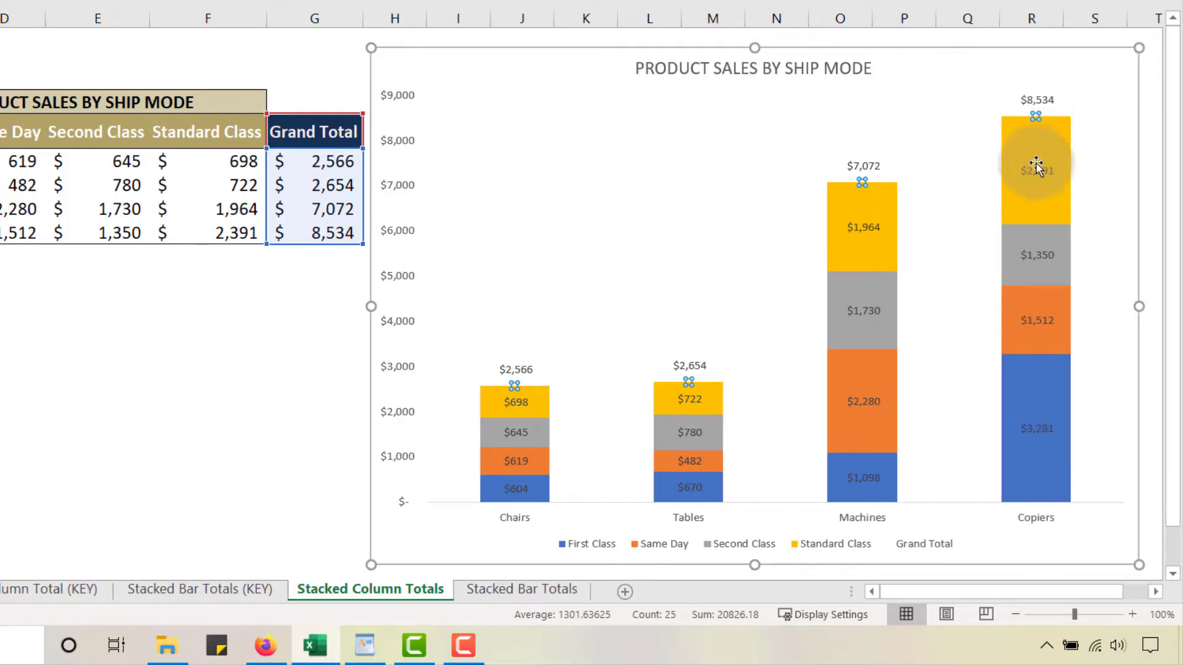
# - Make the Grand Total data labels above the columns bold with a font size of 14
pyautogui.click(699, 367)
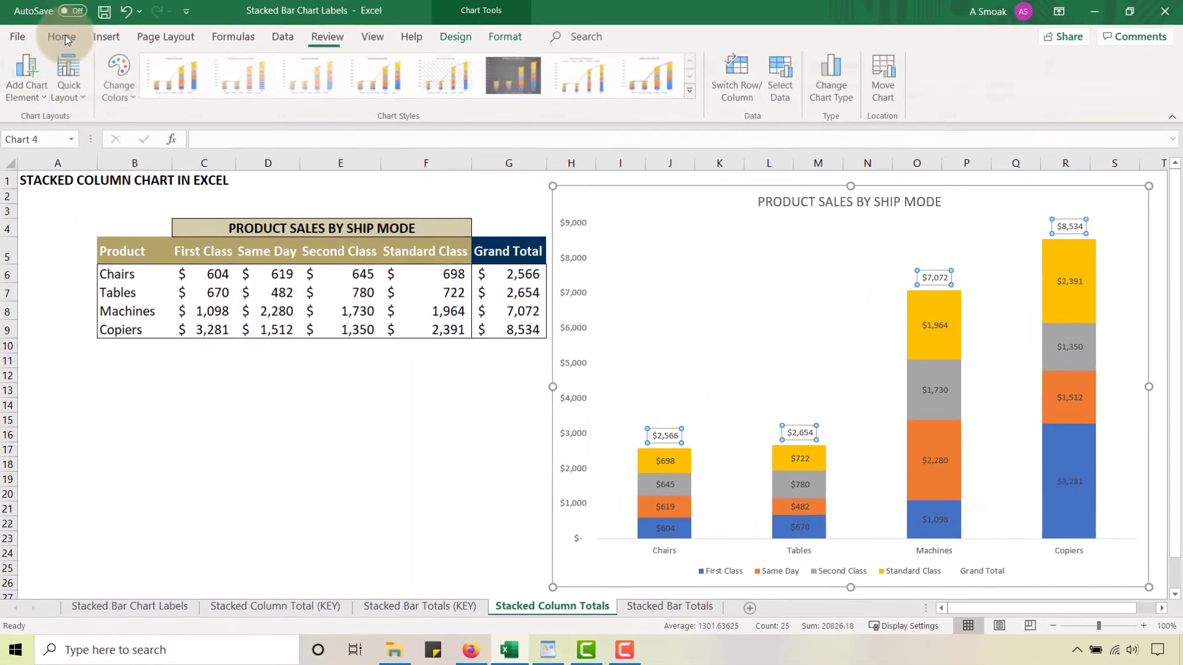
pyautogui.click(65, 38)
pyautogui.click(141, 92)
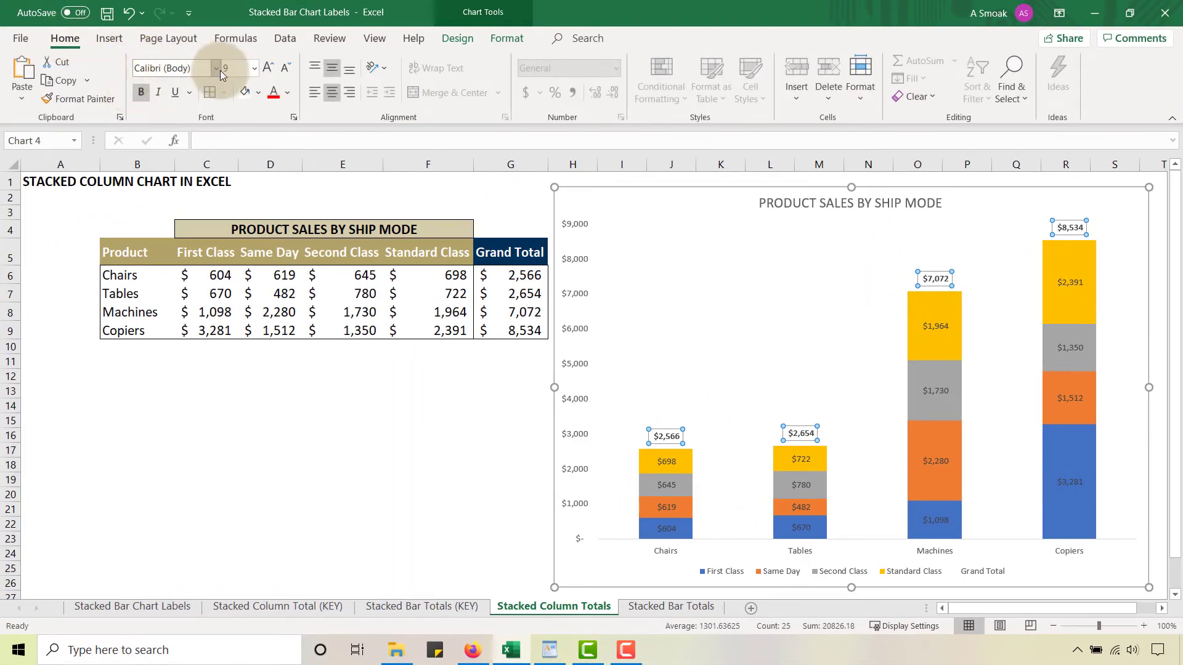
pyautogui.click(254, 68)
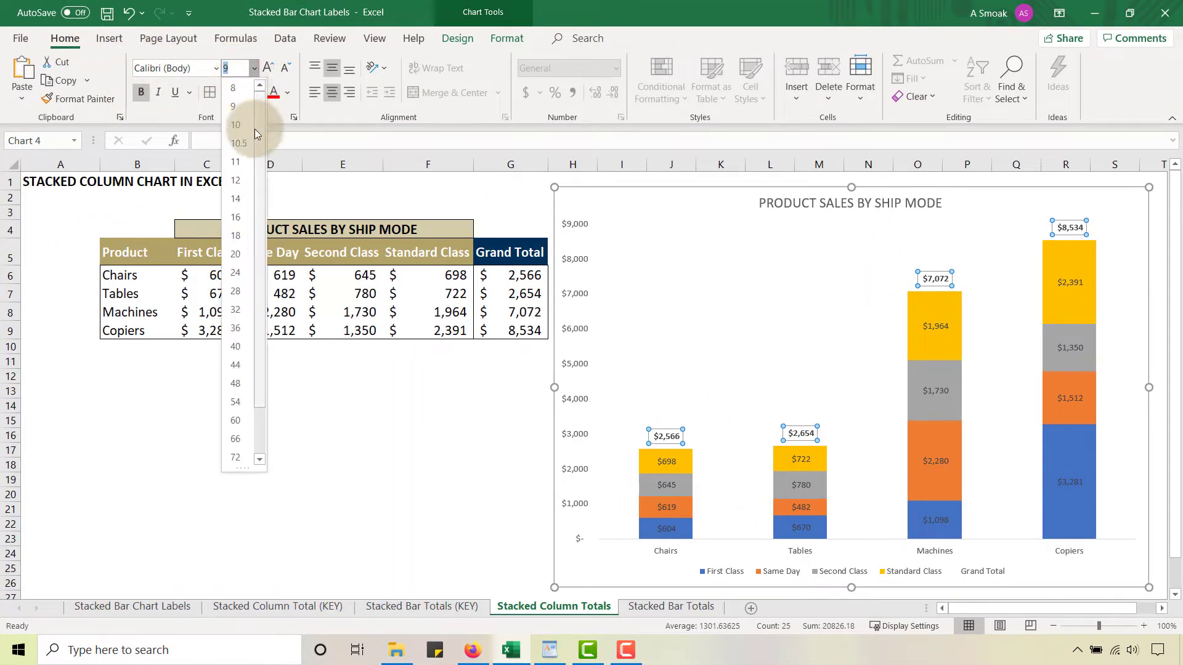
pyautogui.click(241, 199)
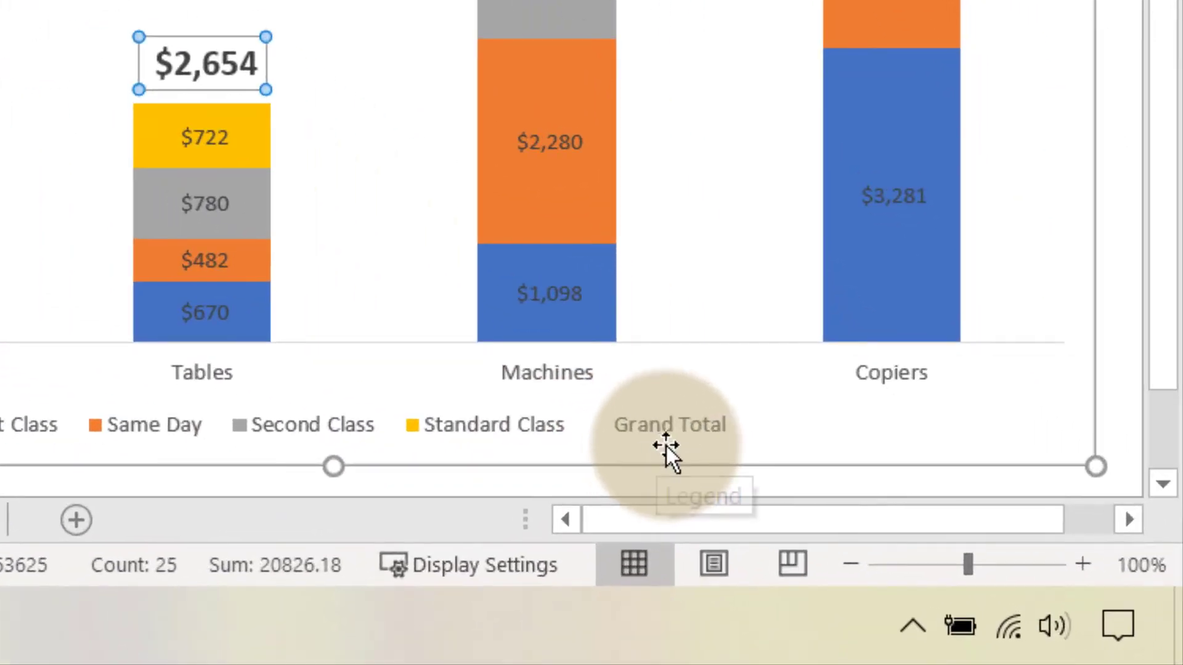
# - Delete only the Grand Total entry from the chart legend and deselect the chart
pyautogui.click(678, 427)
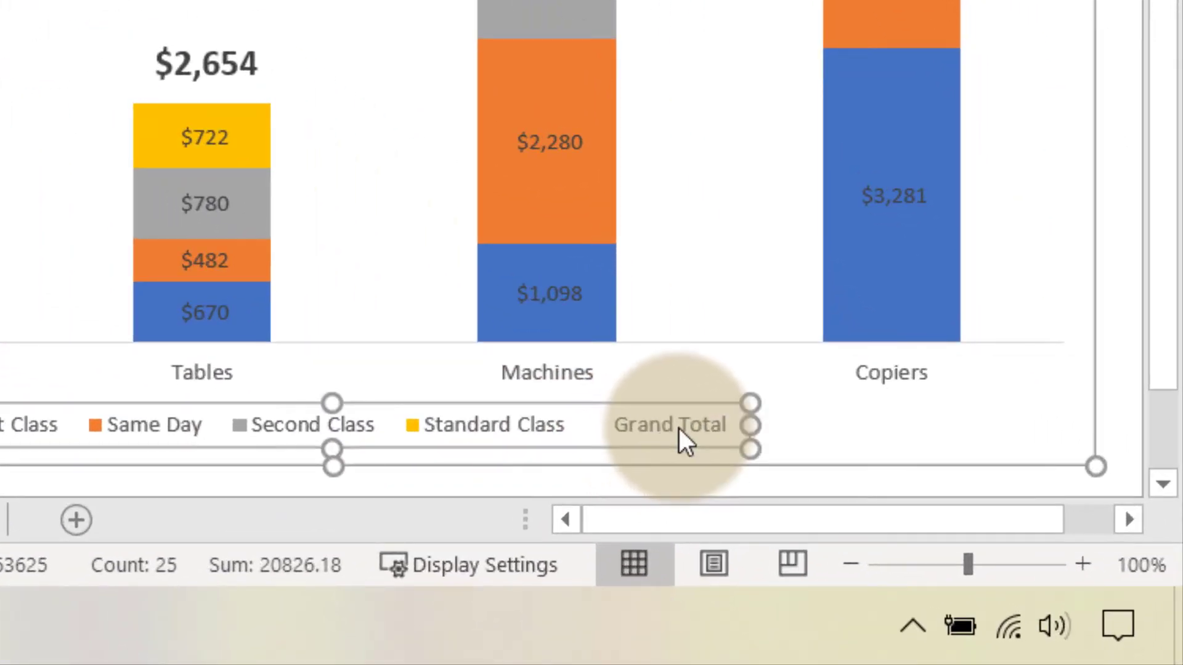
pyautogui.click(675, 425)
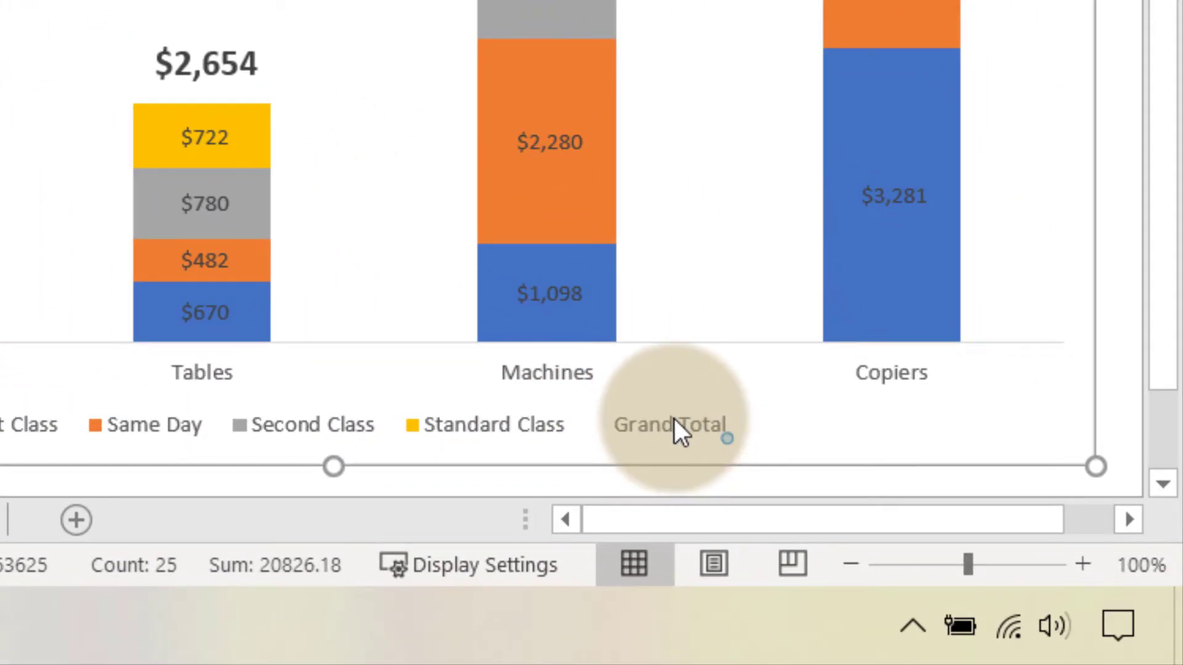
pyautogui.press('Delete')
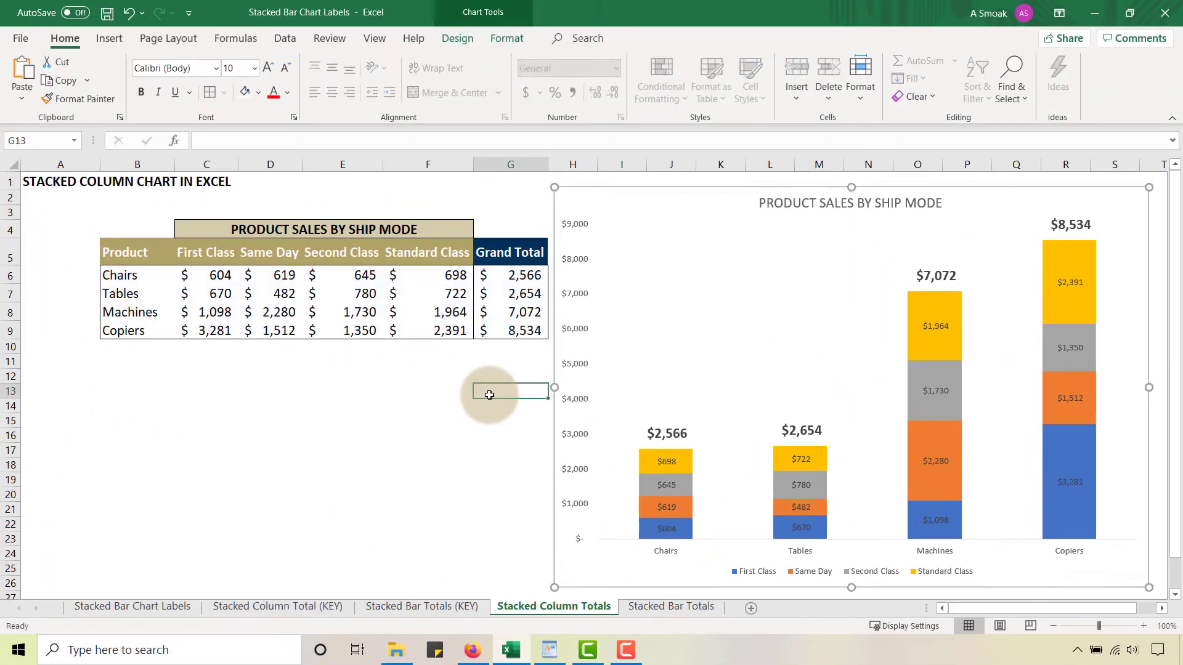
pyautogui.click(294, 314)
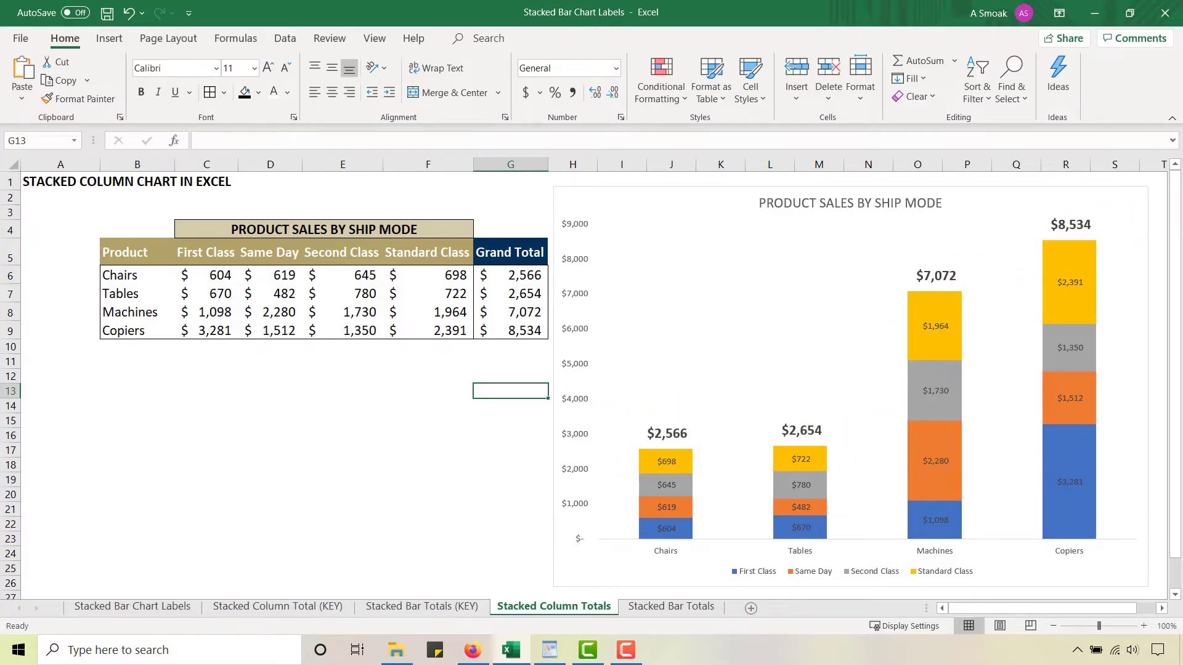
# - View the Stacked Bar Totals sheet and examine the finished bar chart on the Stacked Bar Totals (KEY) sheet
pyautogui.click(657, 607)
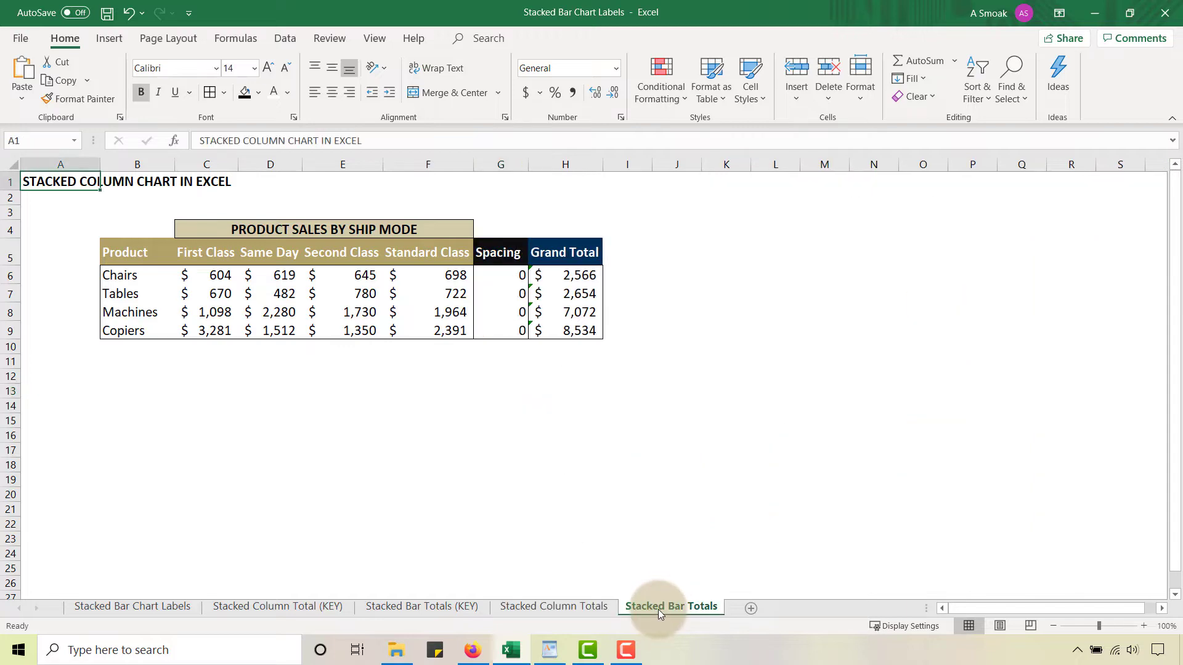
pyautogui.click(342, 606)
pyautogui.click(399, 605)
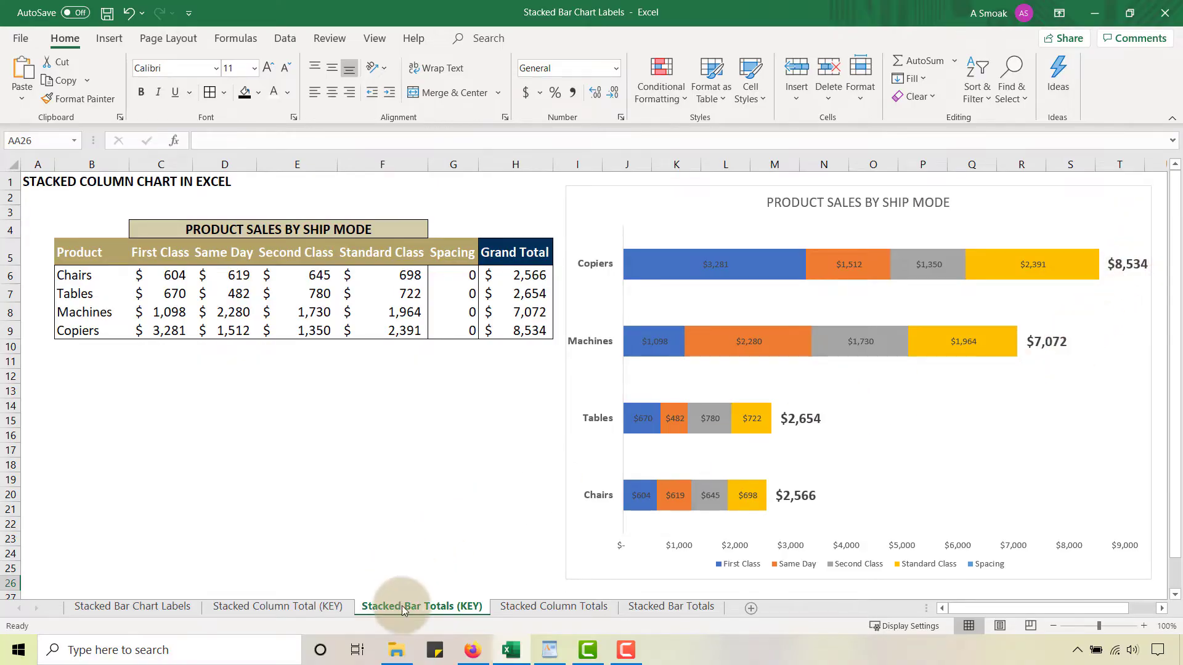
# - Open the Stacked Bar Totals sheet and examine the Spacing column's header and values beside the Grand Total column
pyautogui.click(646, 608)
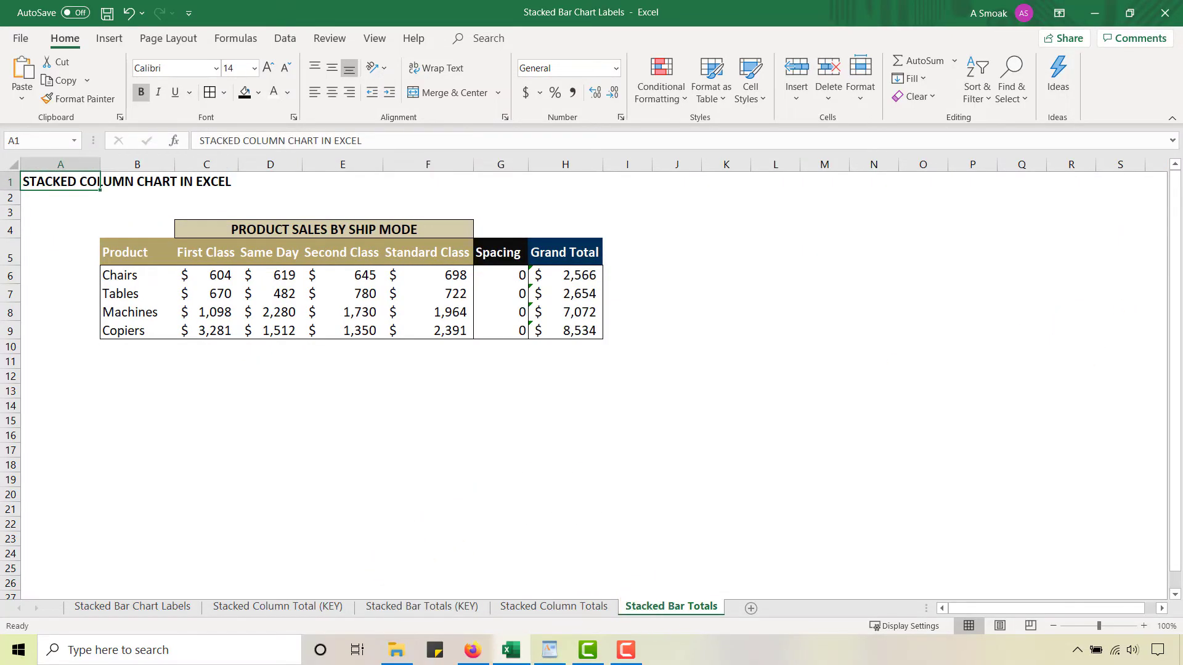
pyautogui.click(628, 257)
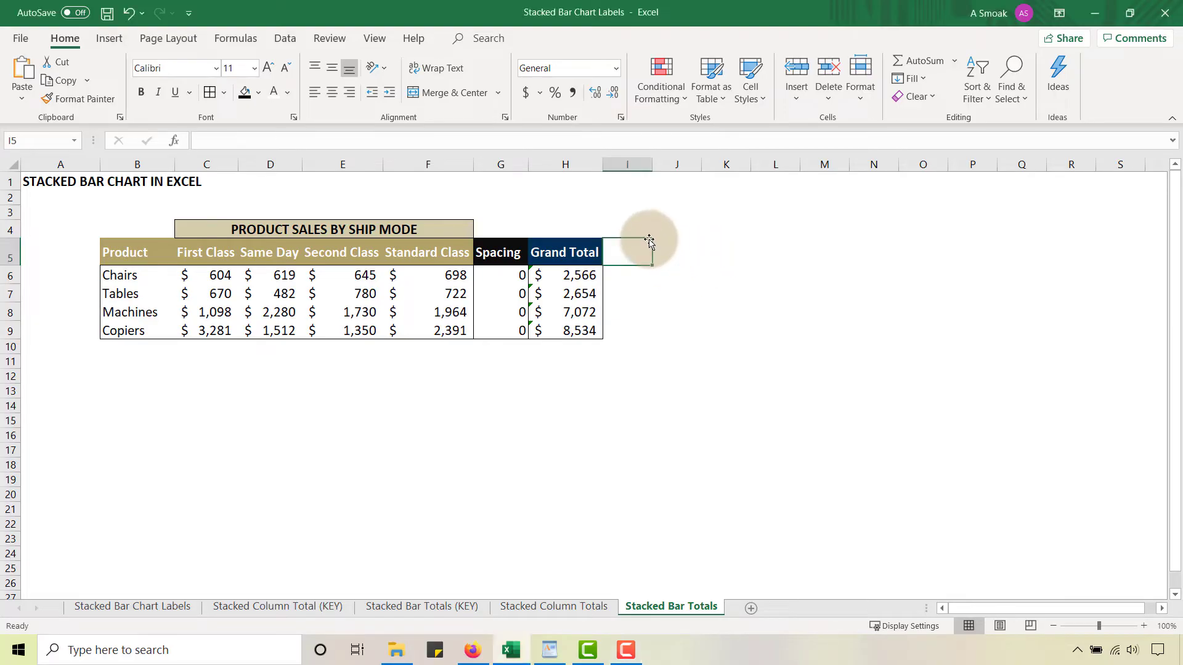
pyautogui.click(673, 211)
pyautogui.click(636, 224)
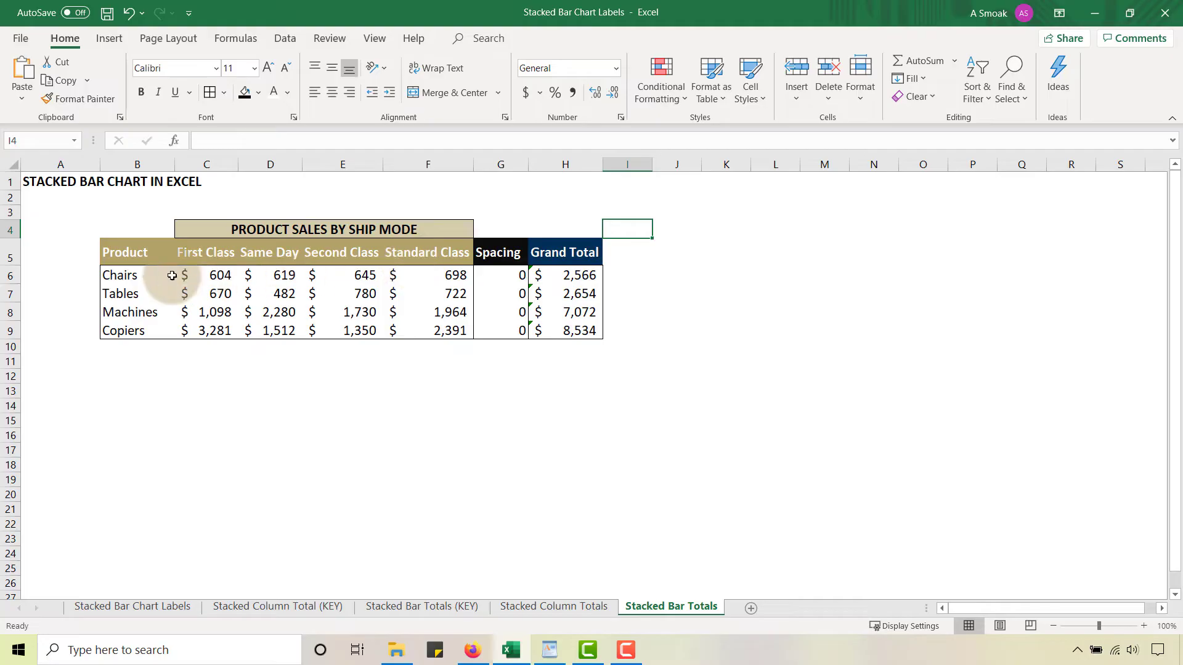
pyautogui.click(498, 254)
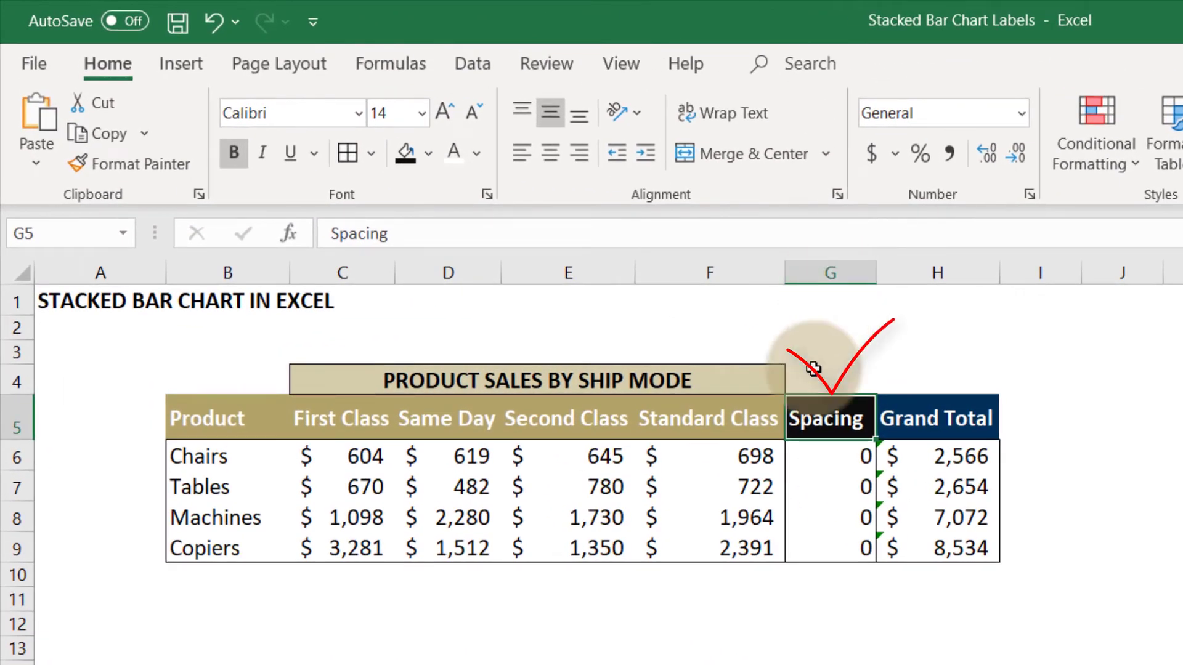
pyautogui.moveTo(833, 457); pyautogui.dragTo(824, 531)
pyautogui.click(825, 457)
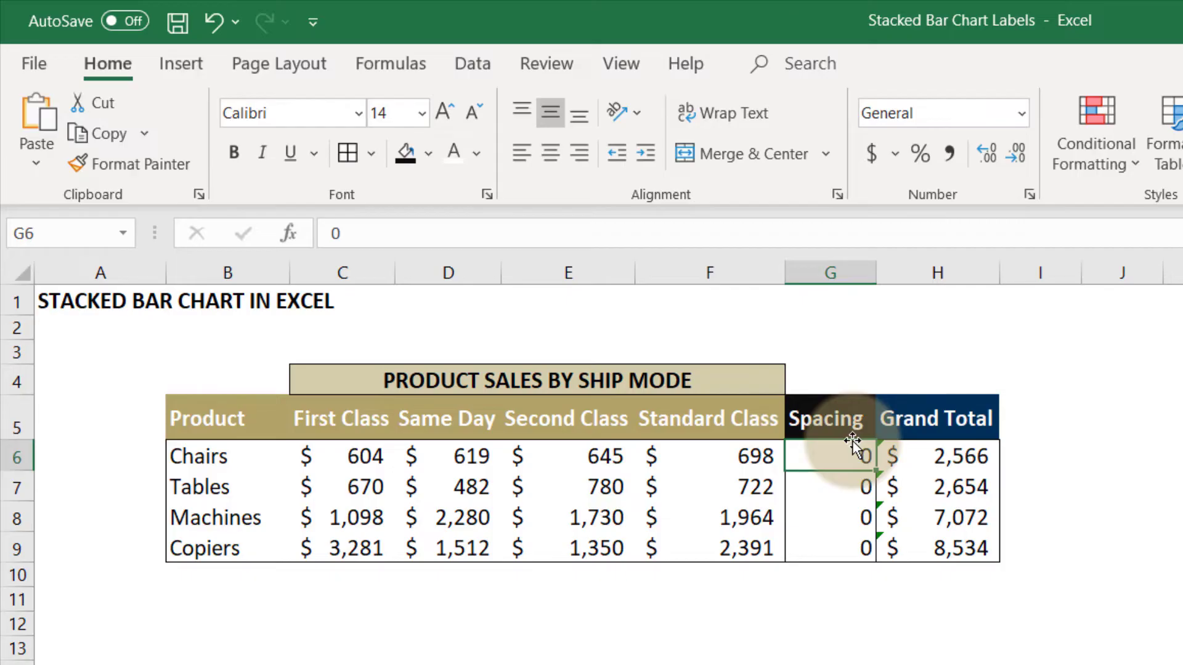
# - Insert a 2-D stacked bar chart from B5:G9, leaving the Grand Total column out of the source range
pyautogui.moveTo(198, 419); pyautogui.dragTo(829, 554)
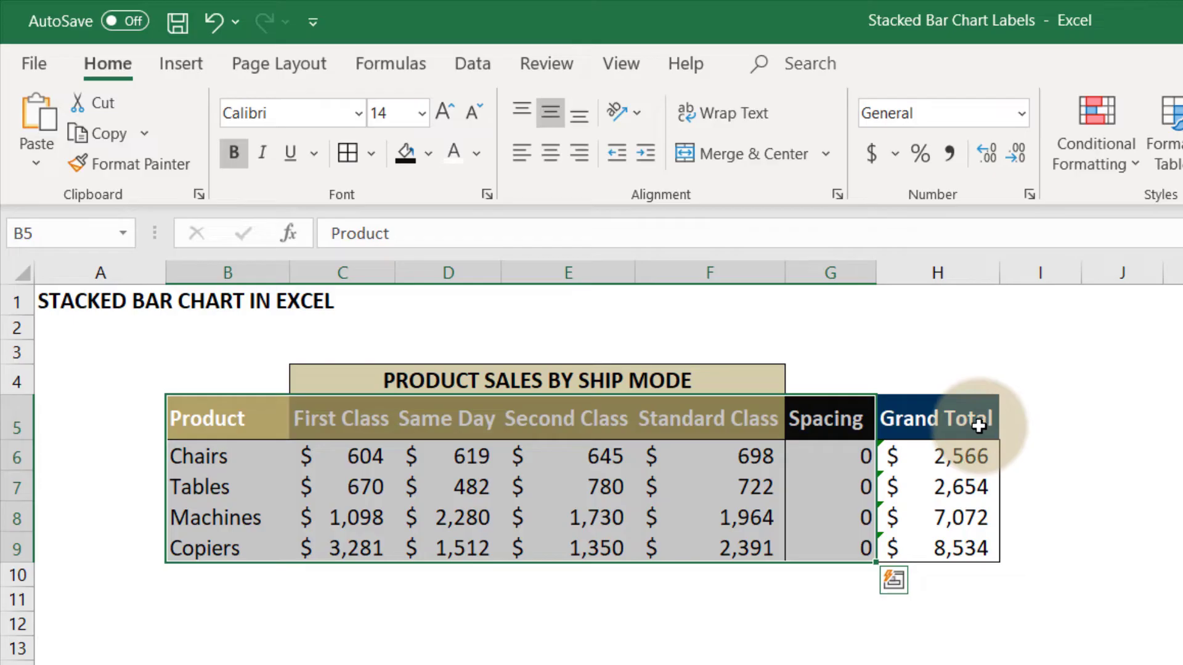
pyautogui.click(185, 65)
pyautogui.click(940, 100)
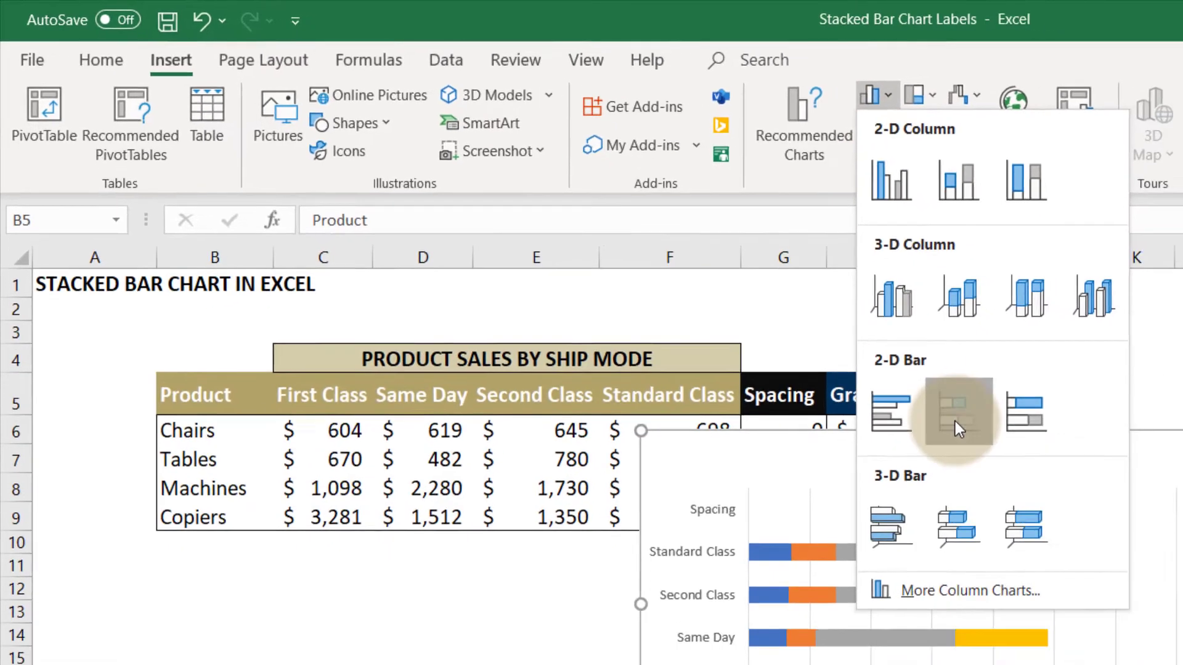
pyautogui.click(1011, 445)
# - Place the chart beside the table, enlarge it to about row 26 and column S, and delete its vertical gridlines
pyautogui.moveTo(541, 285); pyautogui.dragTo(739, 196)
pyautogui.moveTo(976, 408); pyautogui.dragTo(1152, 590)
pyautogui.click(739, 260)
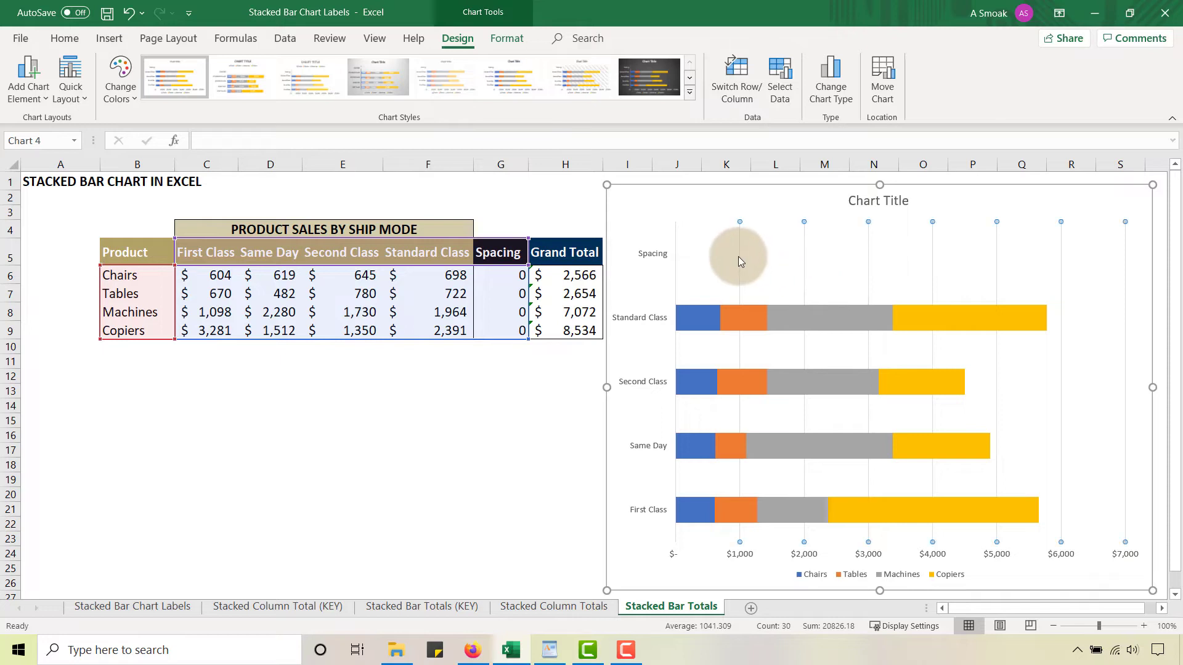
pyautogui.press('Delete')
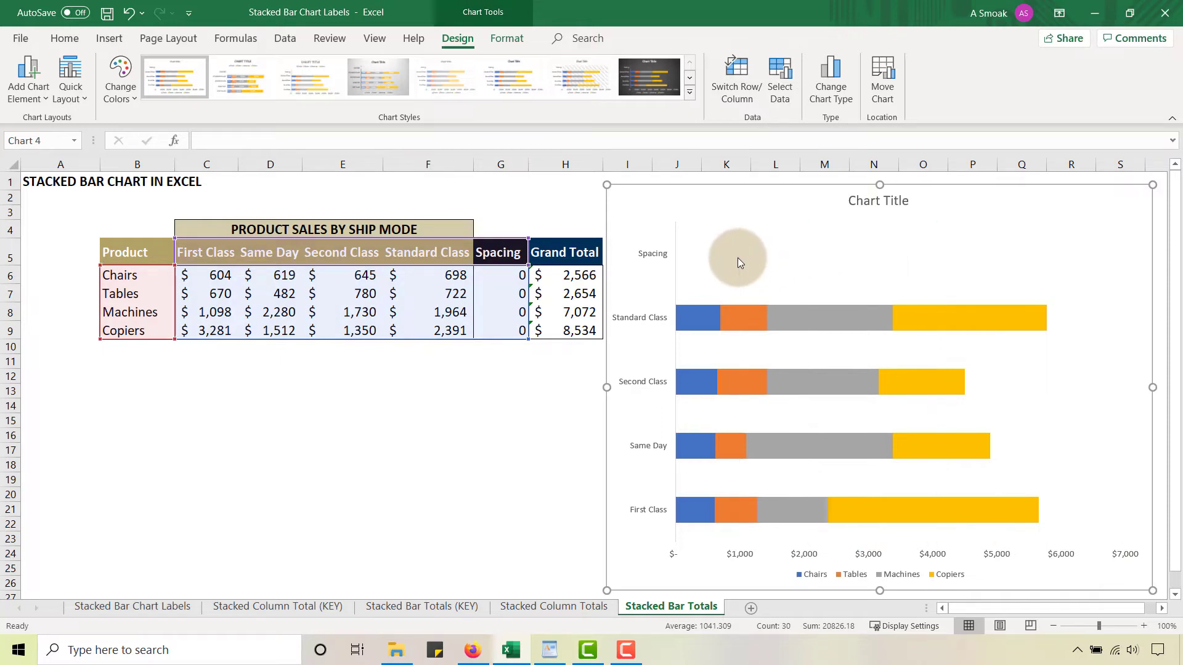
# - Link the chart title to the PRODUCT SALES BY SHIP MODE heading cell and switch the chart's rows and columns
pyautogui.click(879, 208)
pyautogui.click(266, 141)
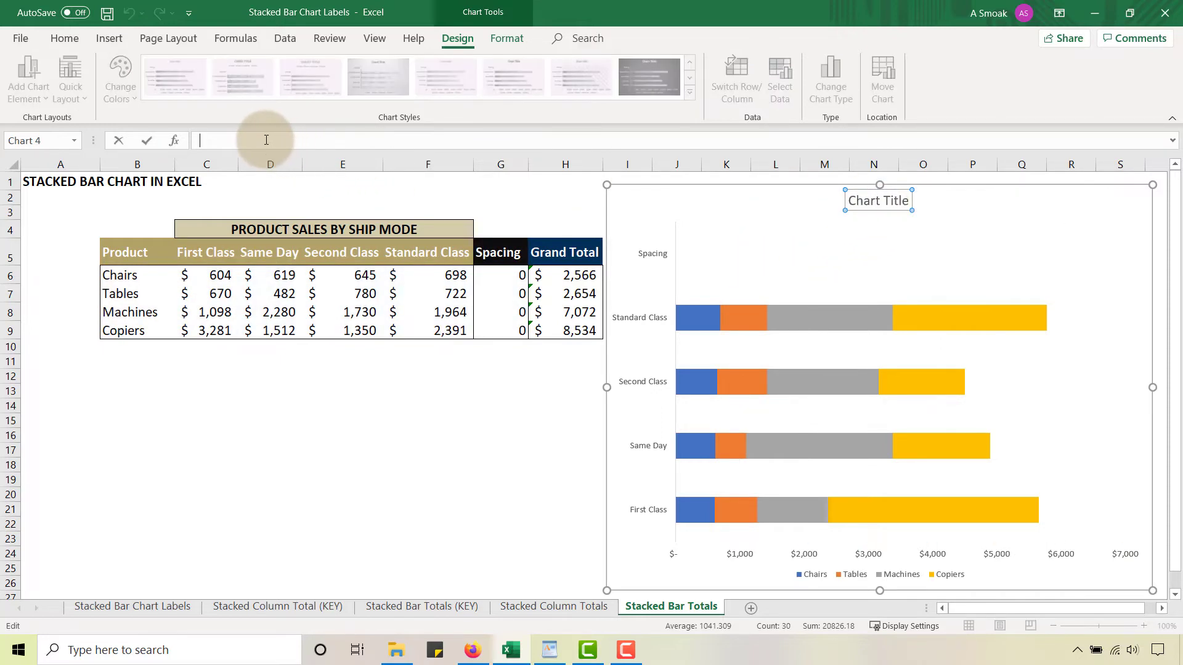
pyautogui.write('=')
pyautogui.click(246, 230)
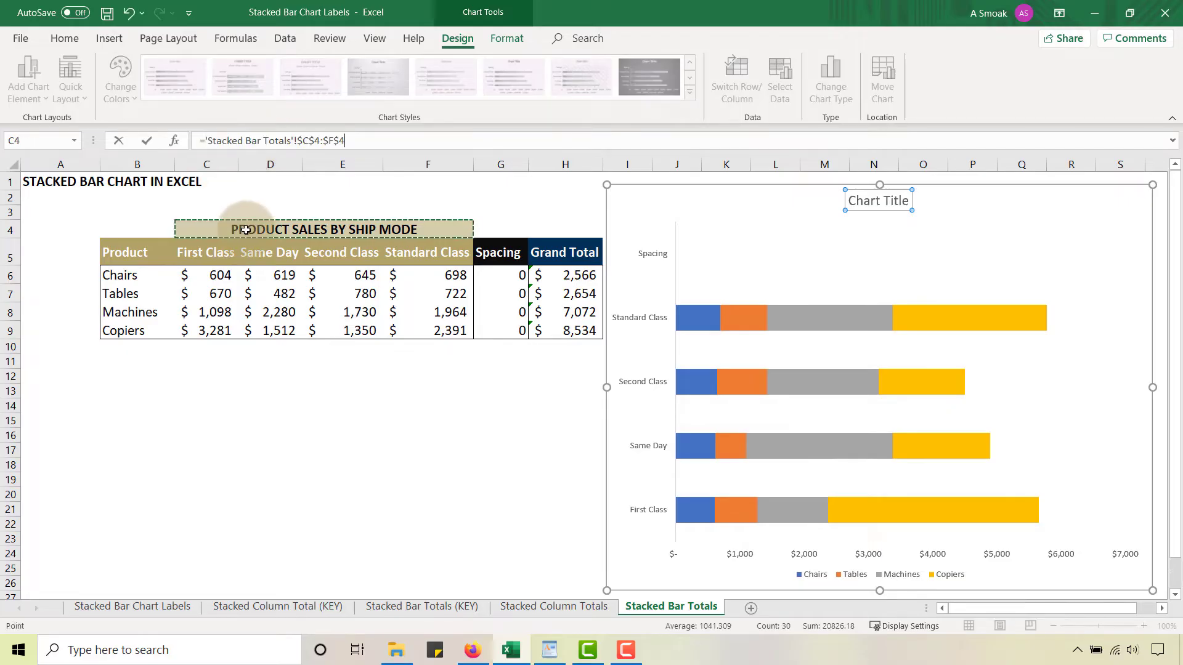
pyautogui.press('Return')
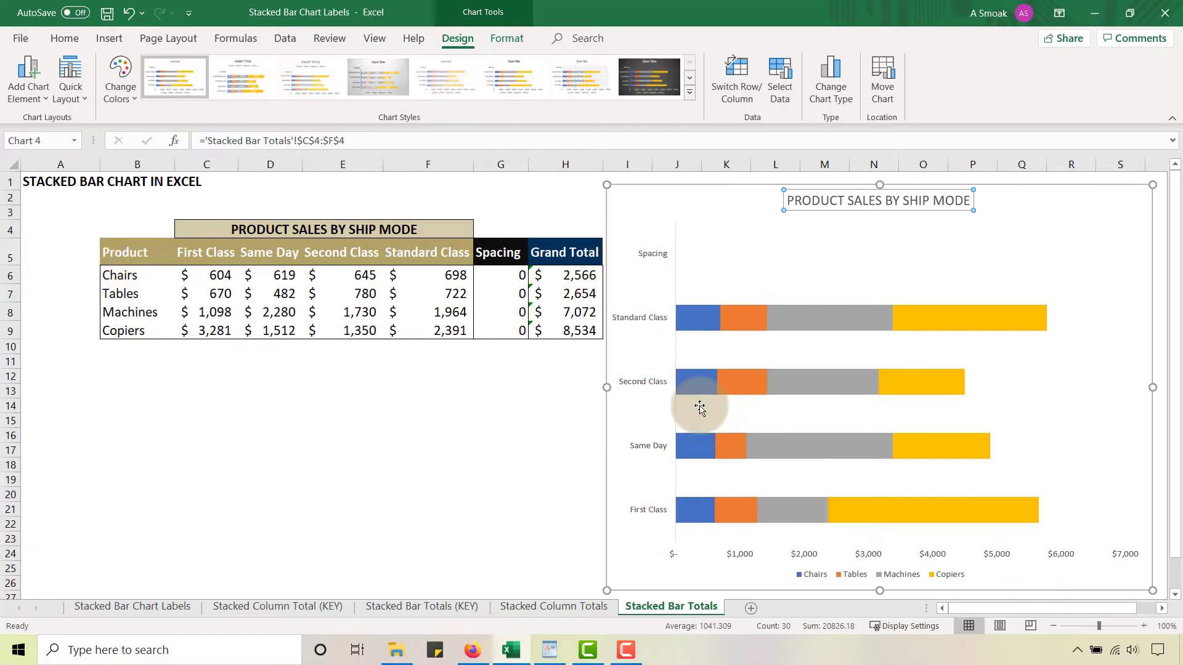
pyautogui.click(745, 99)
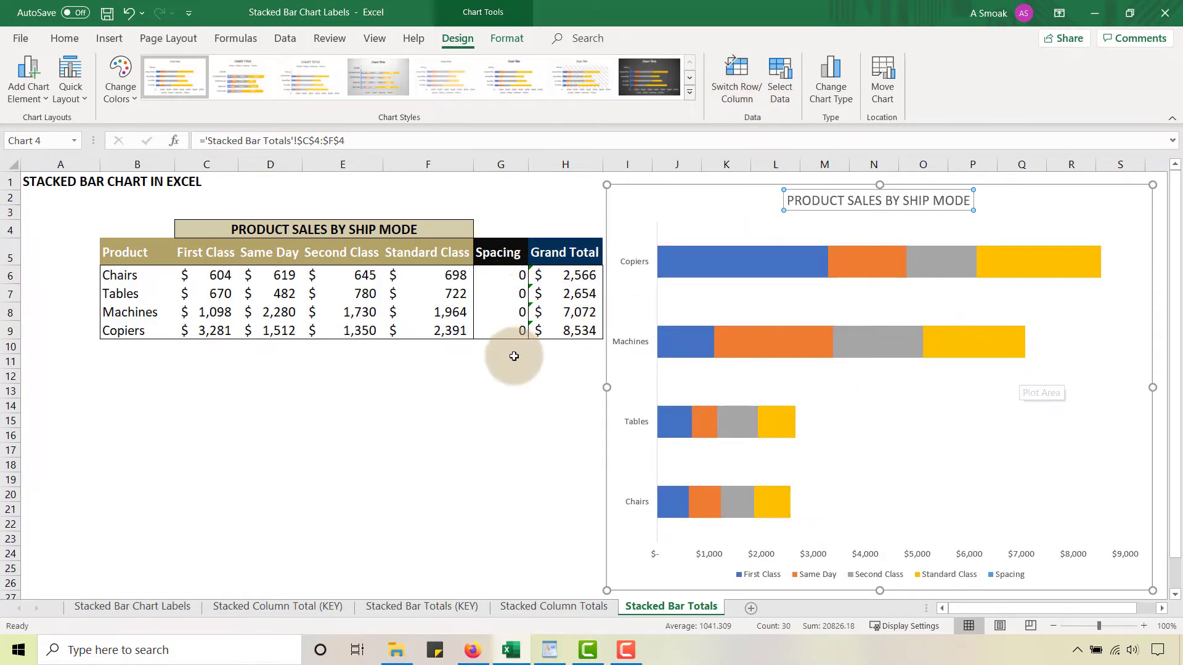
# - Inspect which cells the Chairs Grand Total formula in H6 adds up, leaving the formula as it is
pyautogui.click(573, 275)
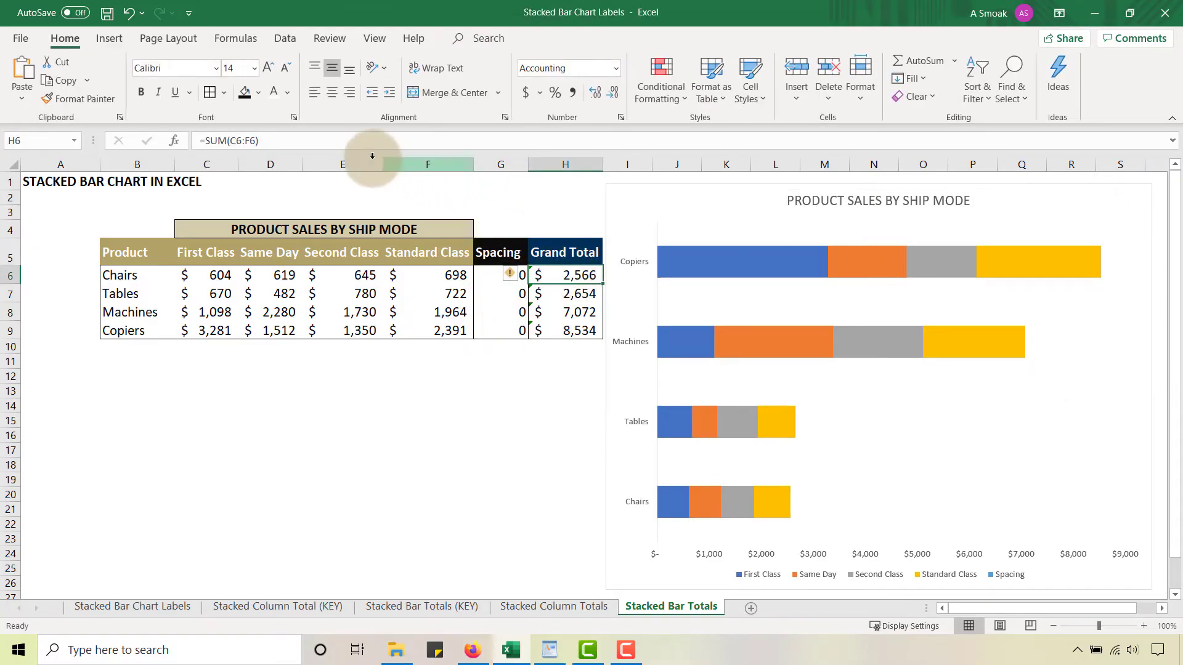
pyautogui.click(329, 140)
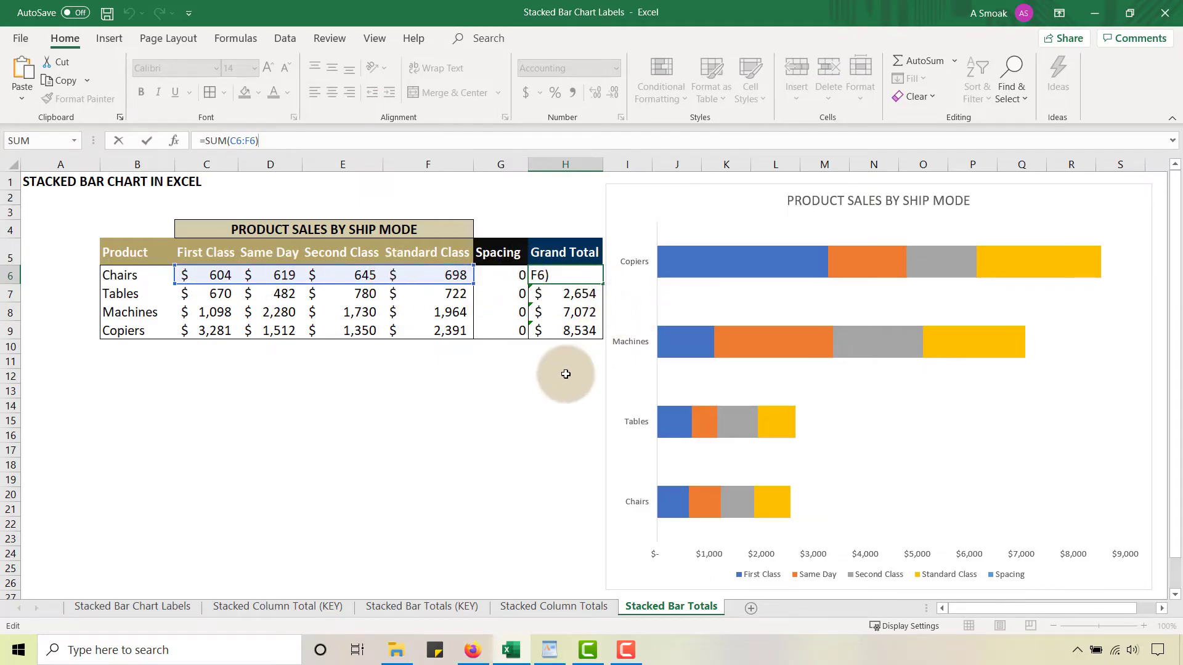
pyautogui.press('Return')
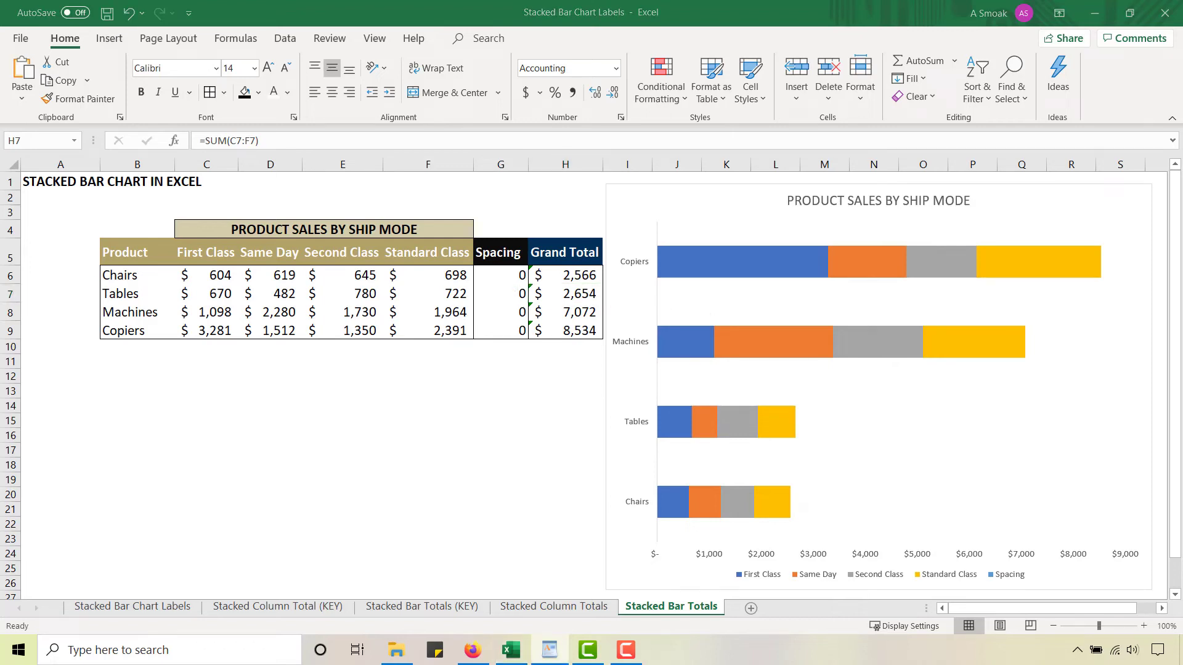
# - Enter 1000 as the Spacing value for Chairs, Tables, Machines and Copiers in G6:G9
pyautogui.click(500, 275)
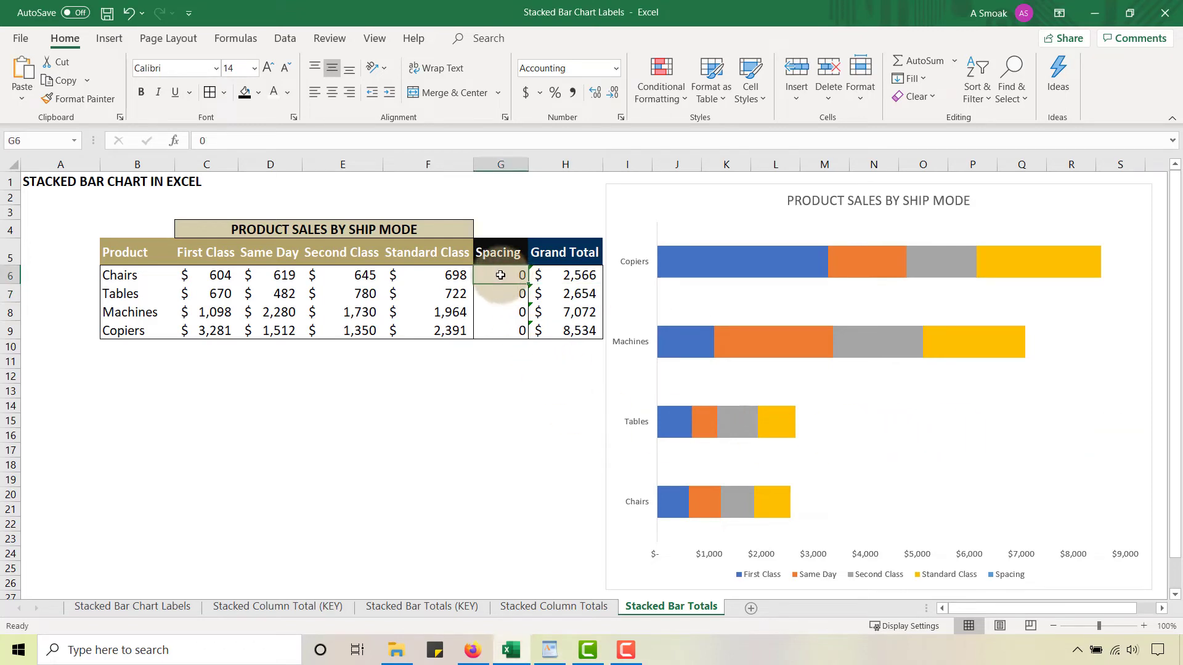
pyautogui.write('1')
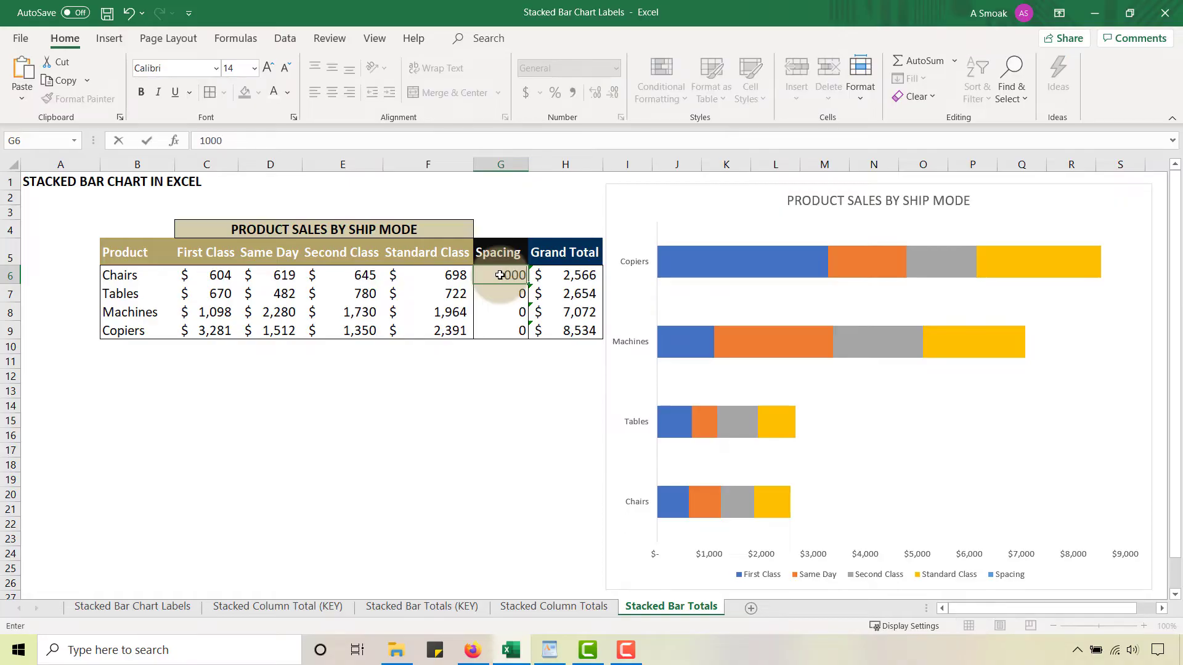
pyautogui.write('000')
pyautogui.press('Return')
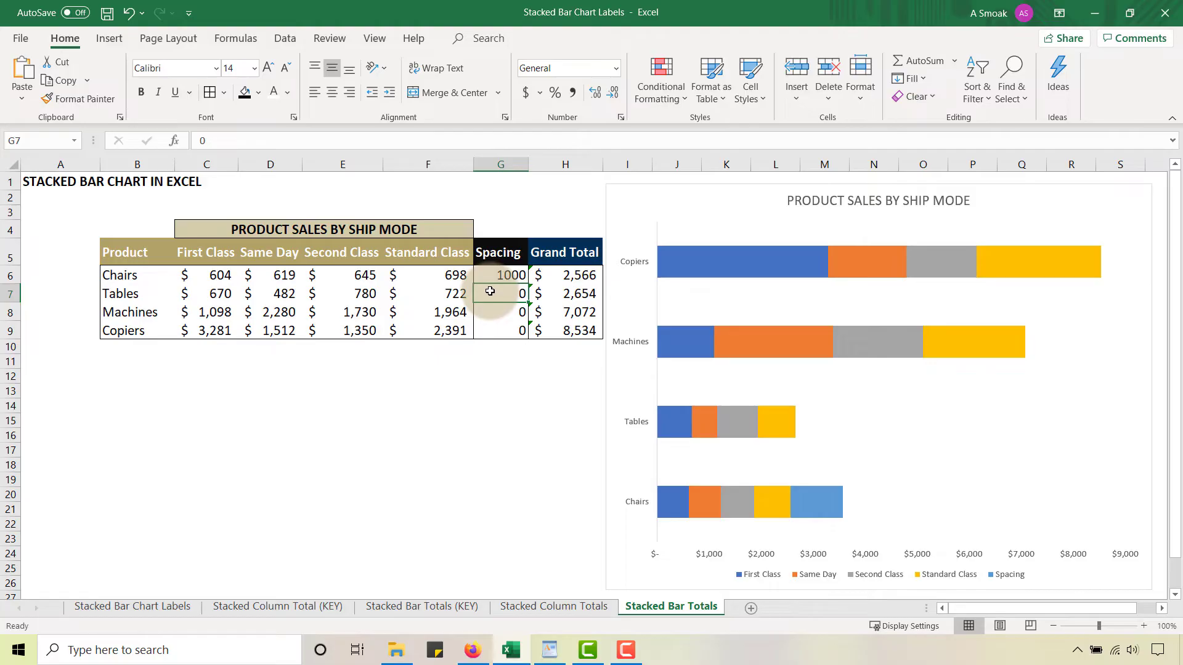
pyautogui.write('1000')
pyautogui.press('Return')
pyautogui.write('1')
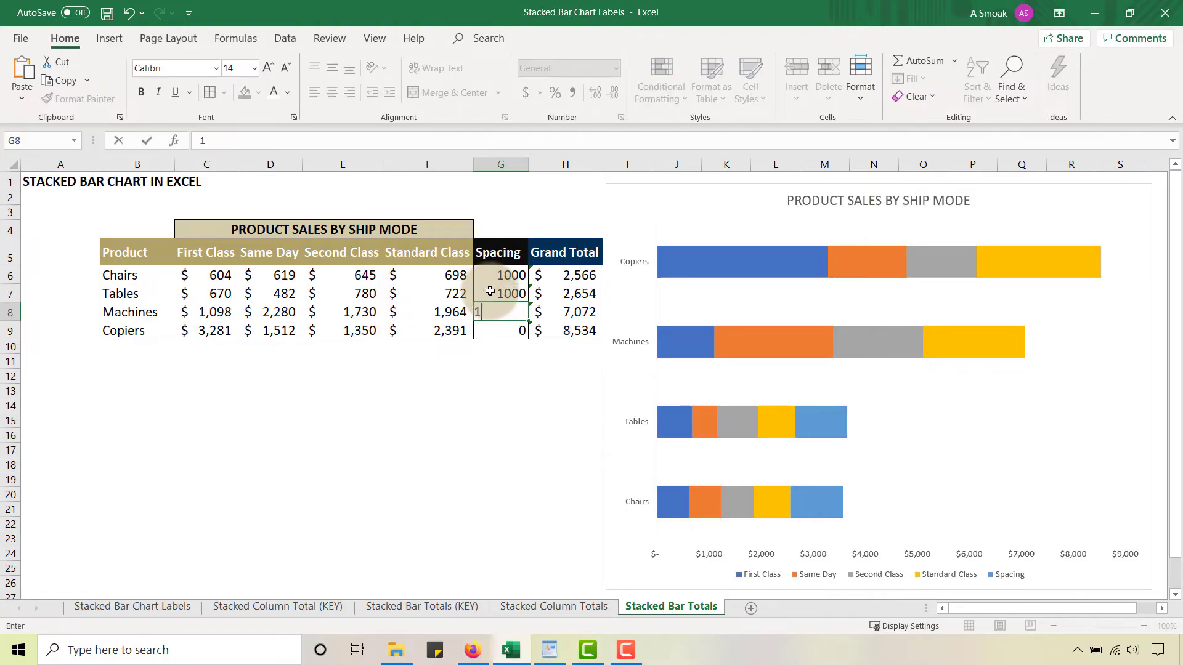
pyautogui.press('Return')
pyautogui.write('1000')
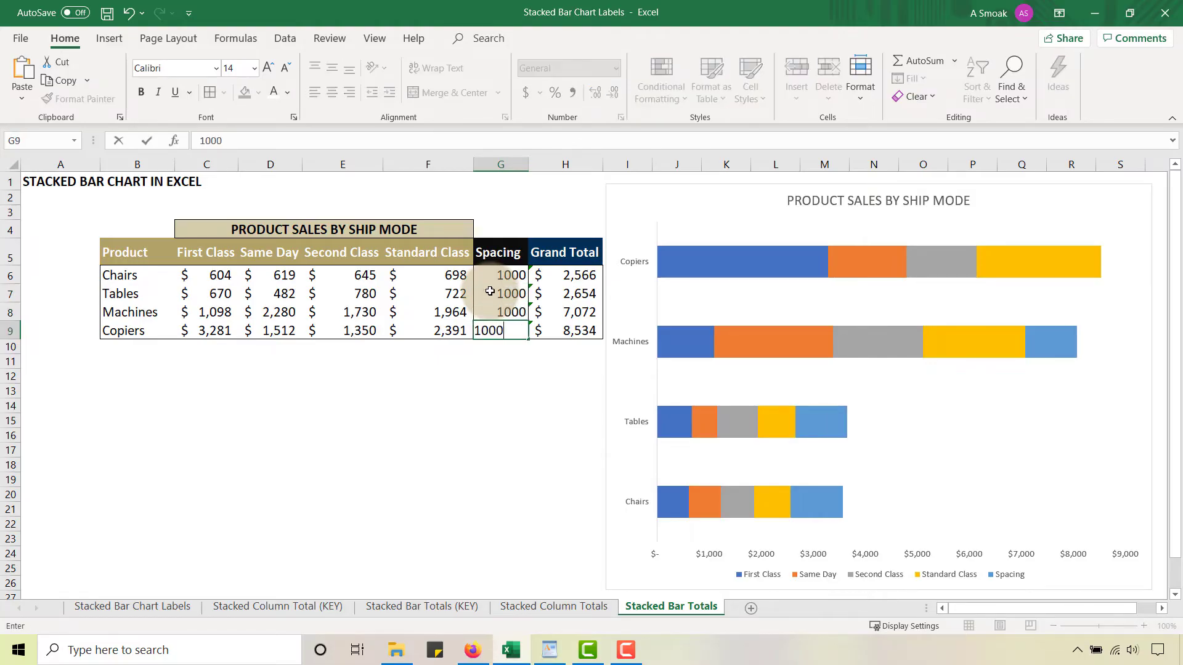
pyautogui.press('Return')
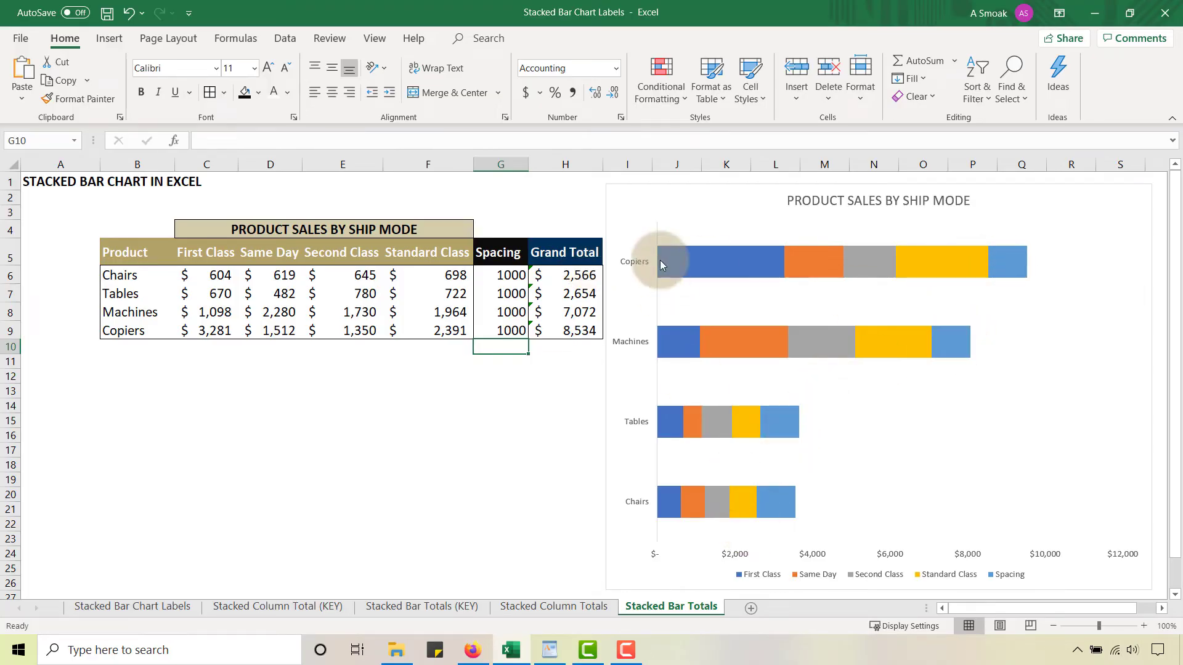
# - Add data labels to the First Class, Same Day, Second Class, Standard Class and Spacing series of the bar chart
pyautogui.rightClick(682, 260)
pyautogui.click(742, 385)
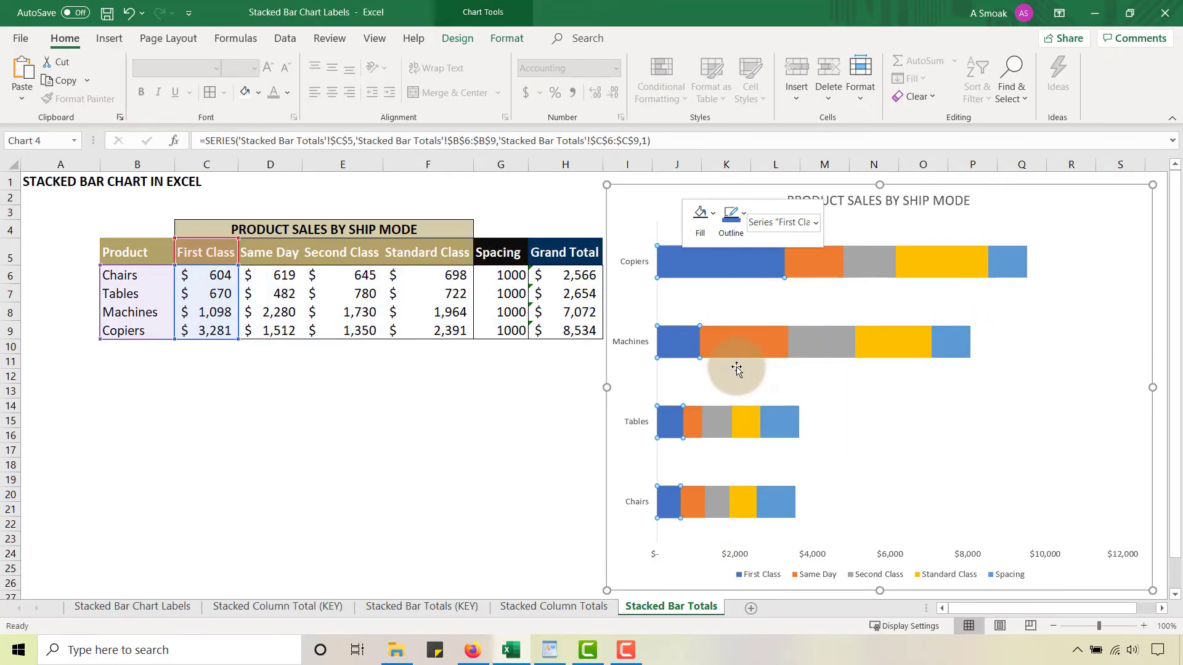
pyautogui.rightClick(812, 269)
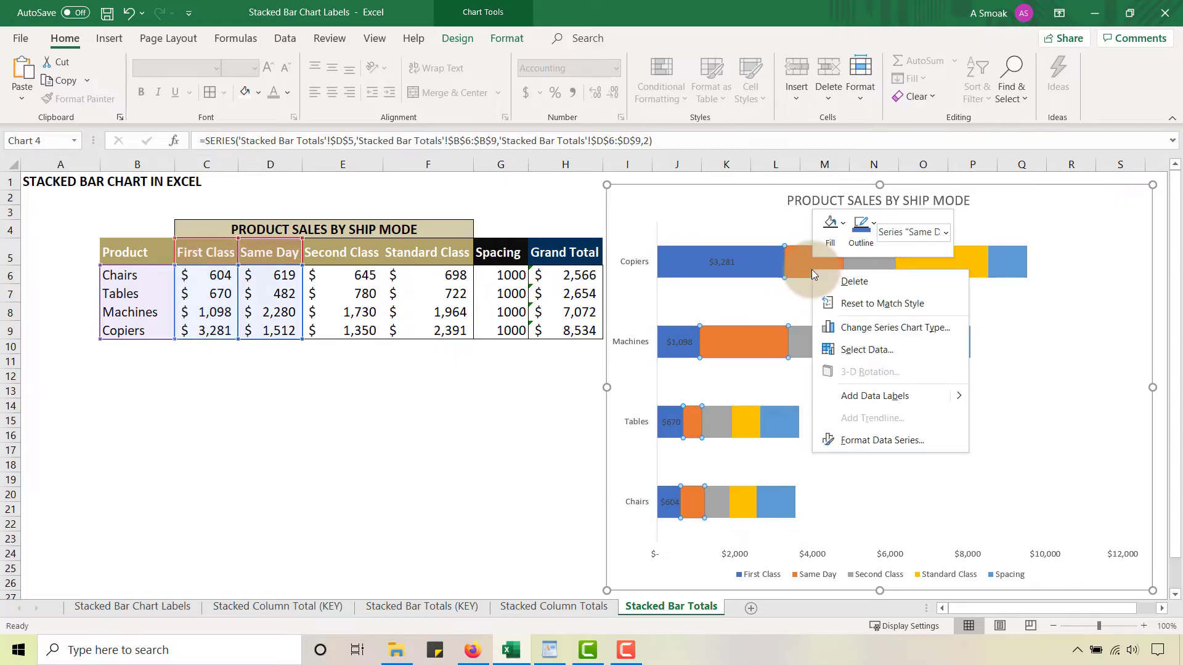
pyautogui.click(869, 396)
pyautogui.rightClick(860, 267)
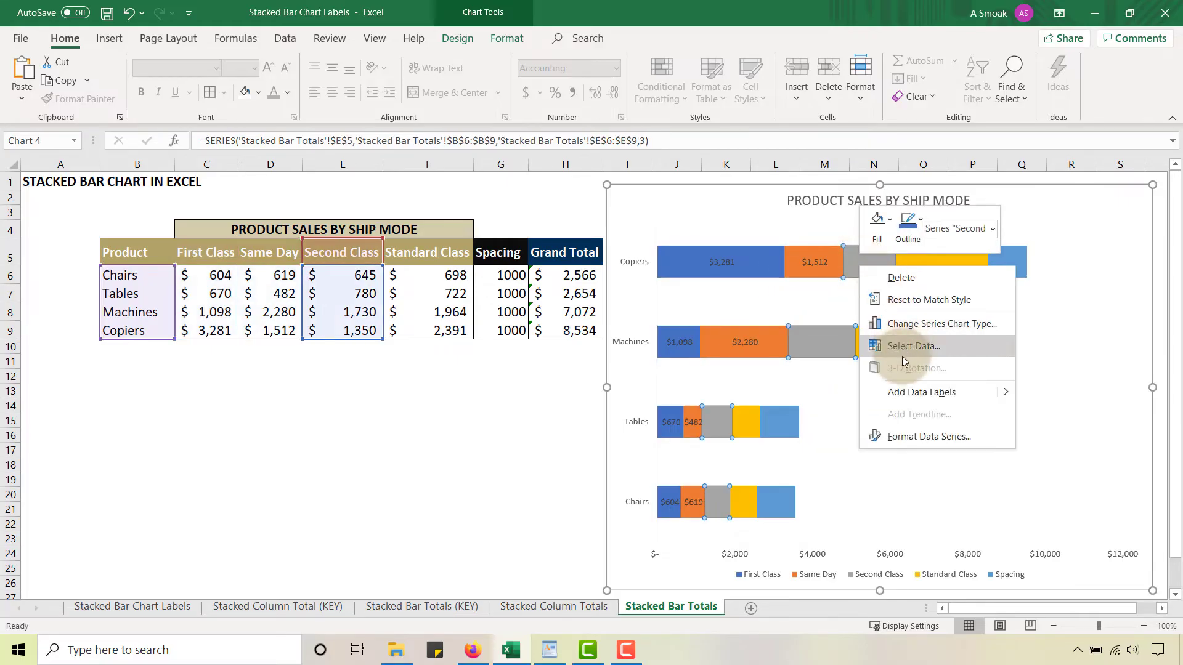
pyautogui.click(912, 392)
pyautogui.rightClick(943, 263)
pyautogui.click(987, 388)
pyautogui.rightClick(1007, 265)
pyautogui.click(1046, 388)
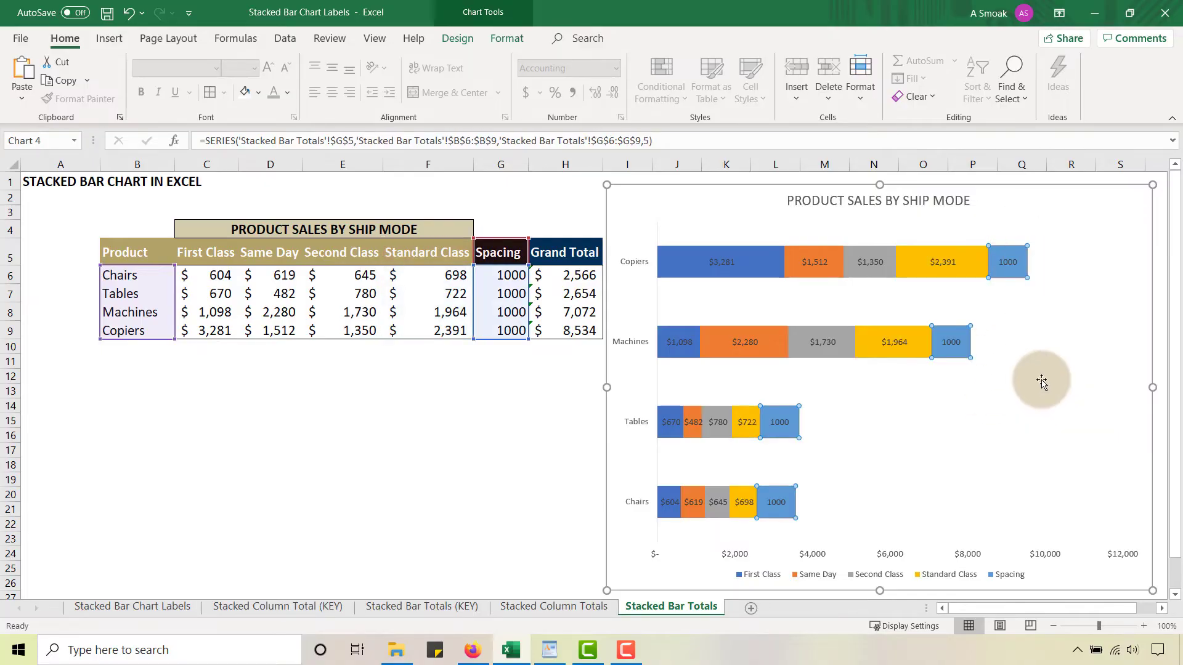
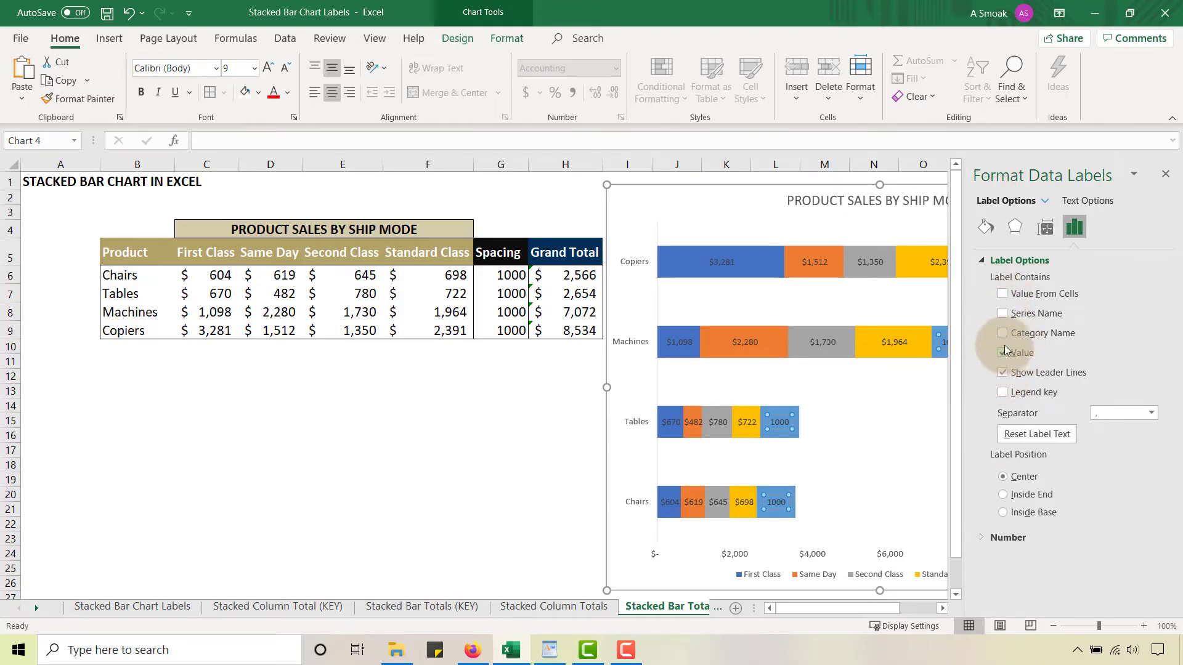
# - Make the Spacing data labels show only values from the Grand Total cells H6:H9, turning off their own Value
pyautogui.click(1003, 293)
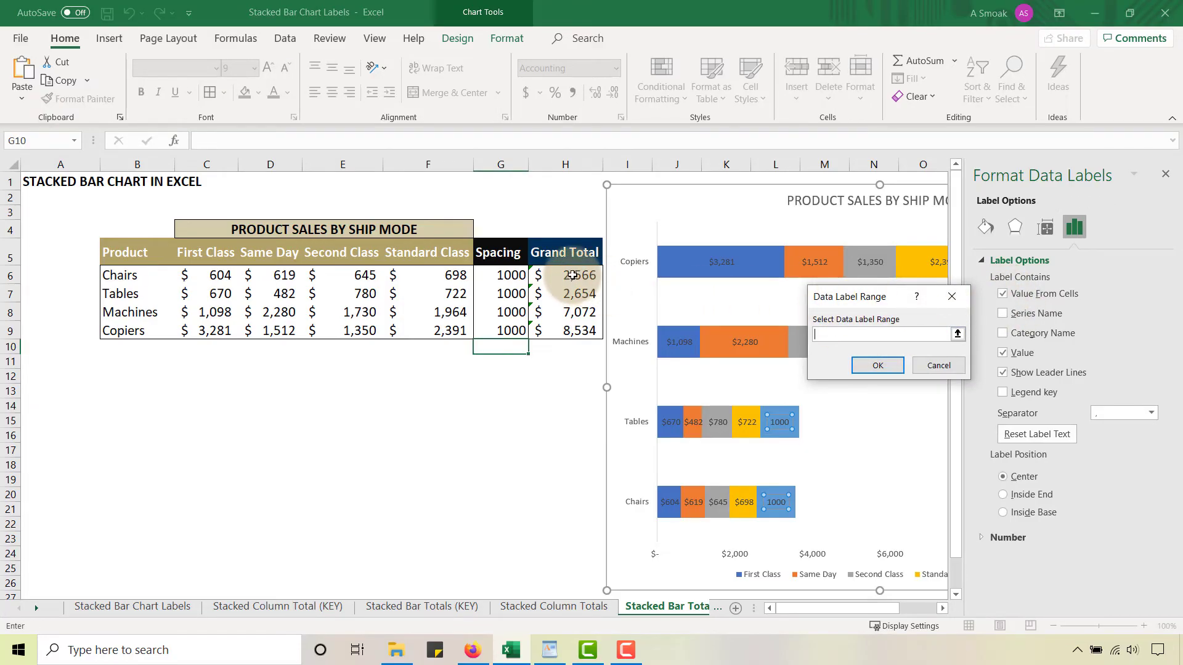
pyautogui.moveTo(570, 276); pyautogui.dragTo(565, 329)
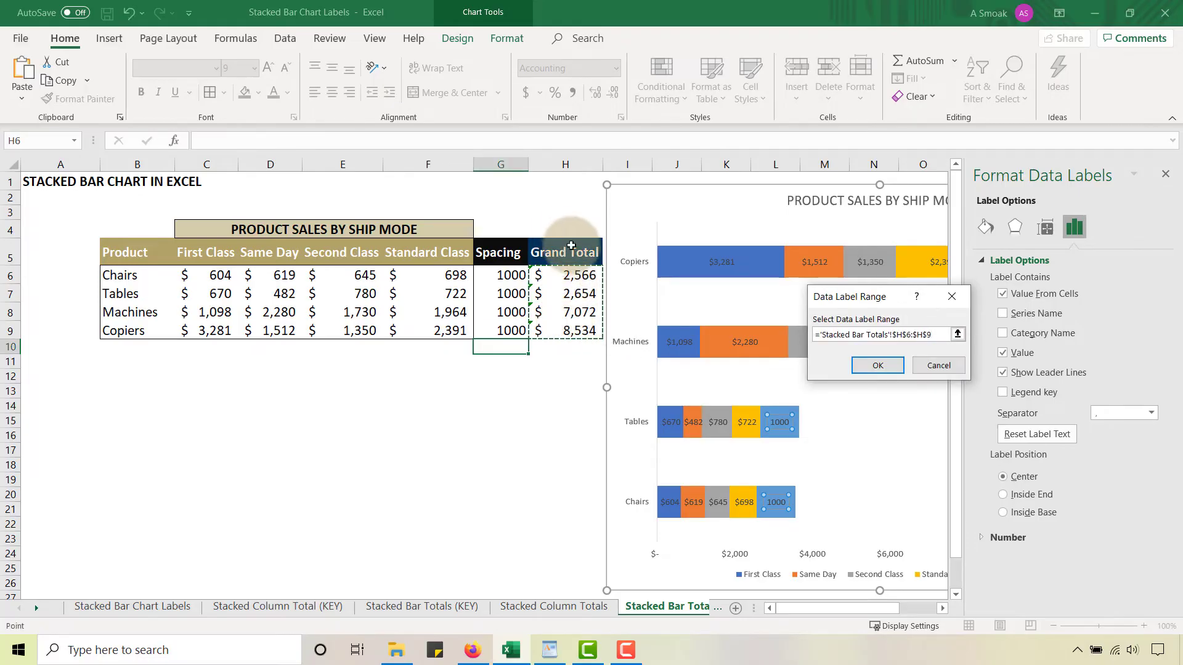
pyautogui.click(866, 365)
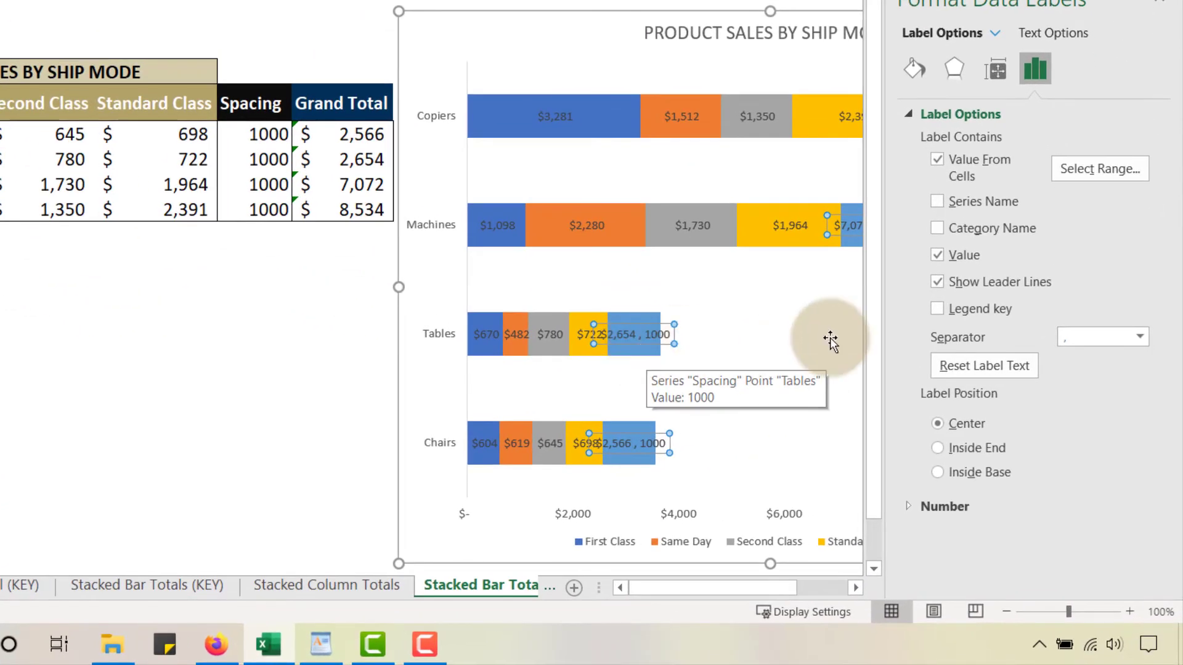
pyautogui.click(937, 255)
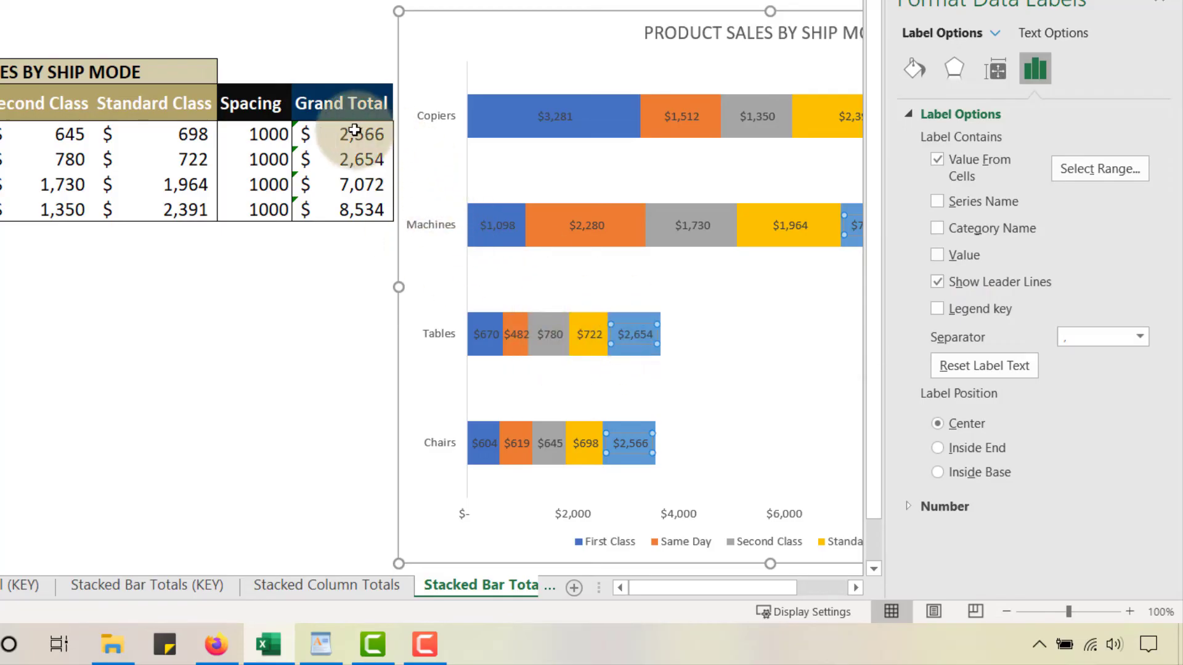
# - Set the Spacing data labels' position to Inside Base and deselect the labels
pyautogui.click(946, 163)
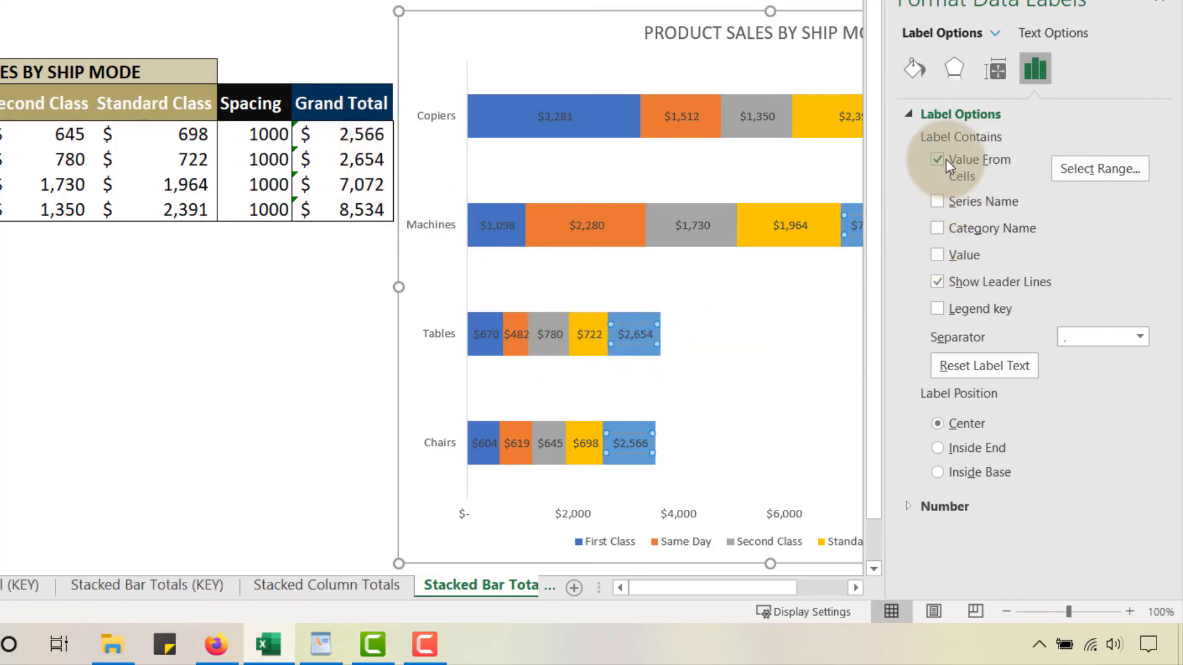
pyautogui.click(1086, 408)
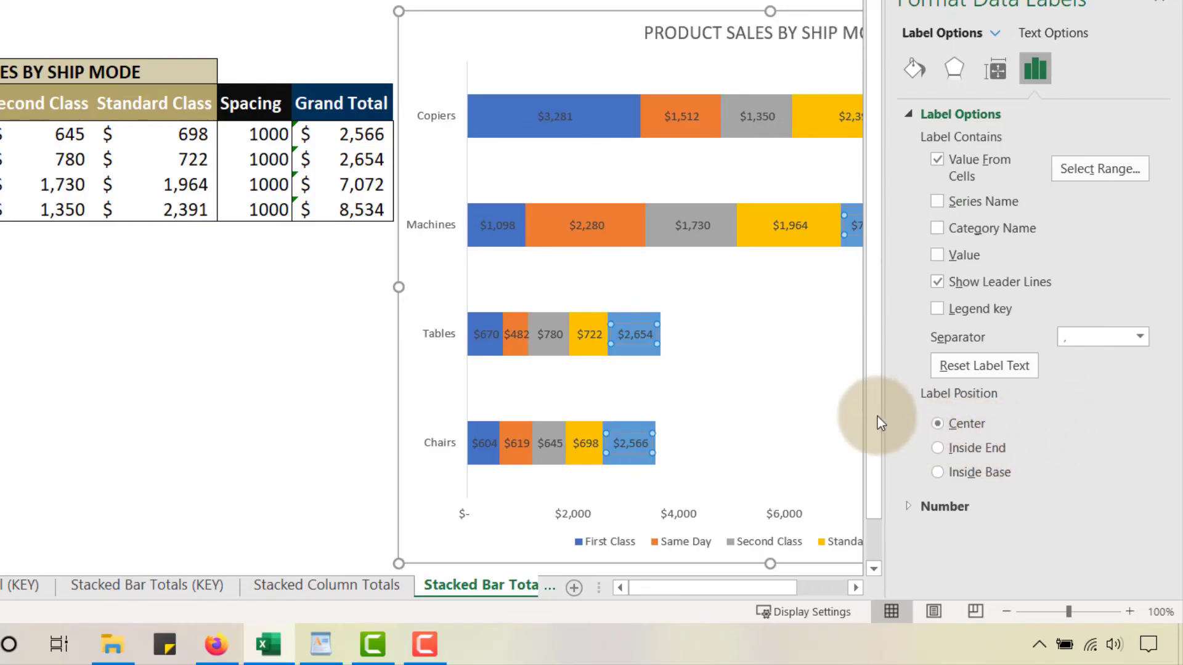
pyautogui.click(938, 473)
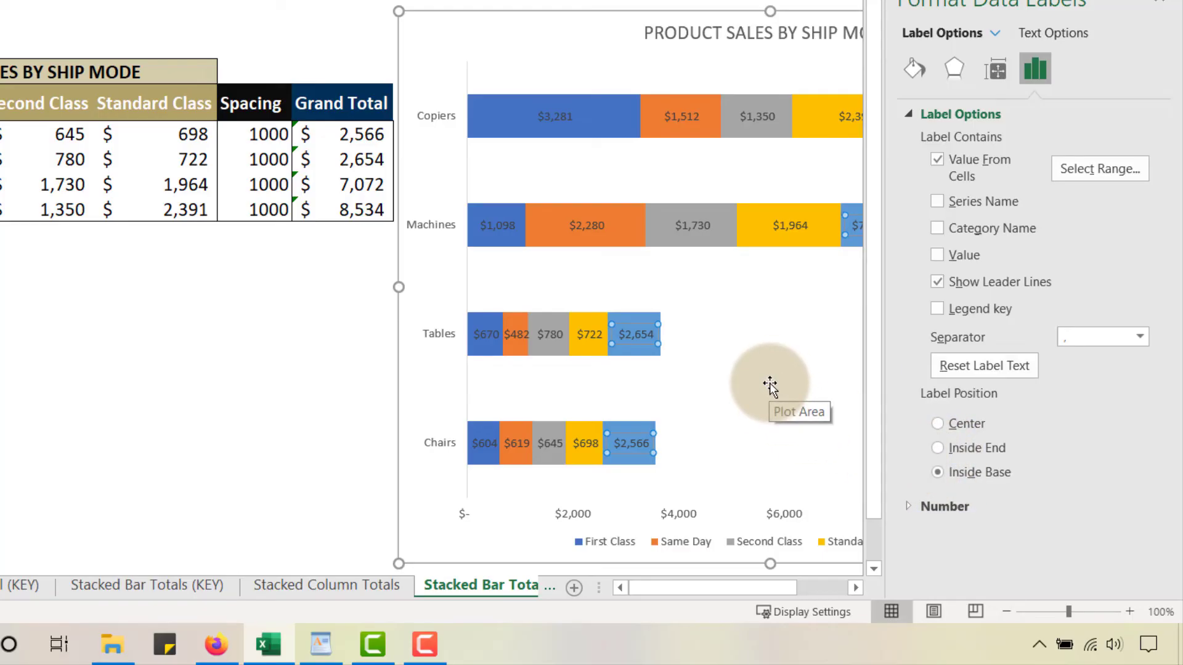
pyautogui.click(807, 342)
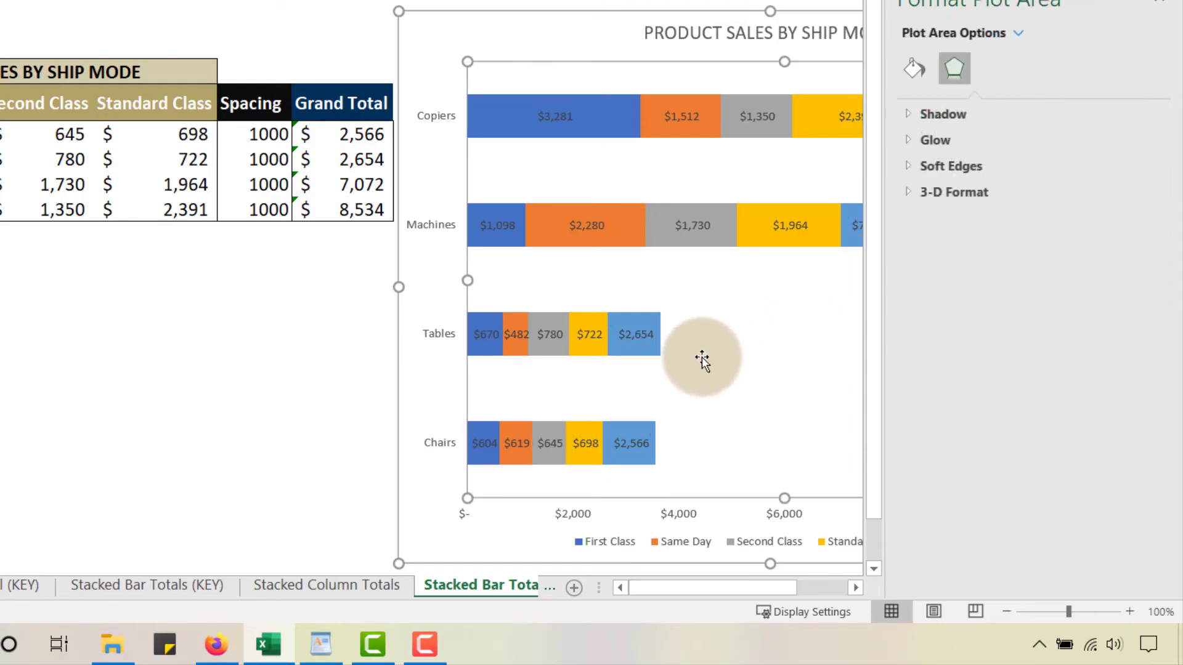
# - Set the Spacing series bars in the chart to No Fill and deselect the series
pyautogui.click(634, 350)
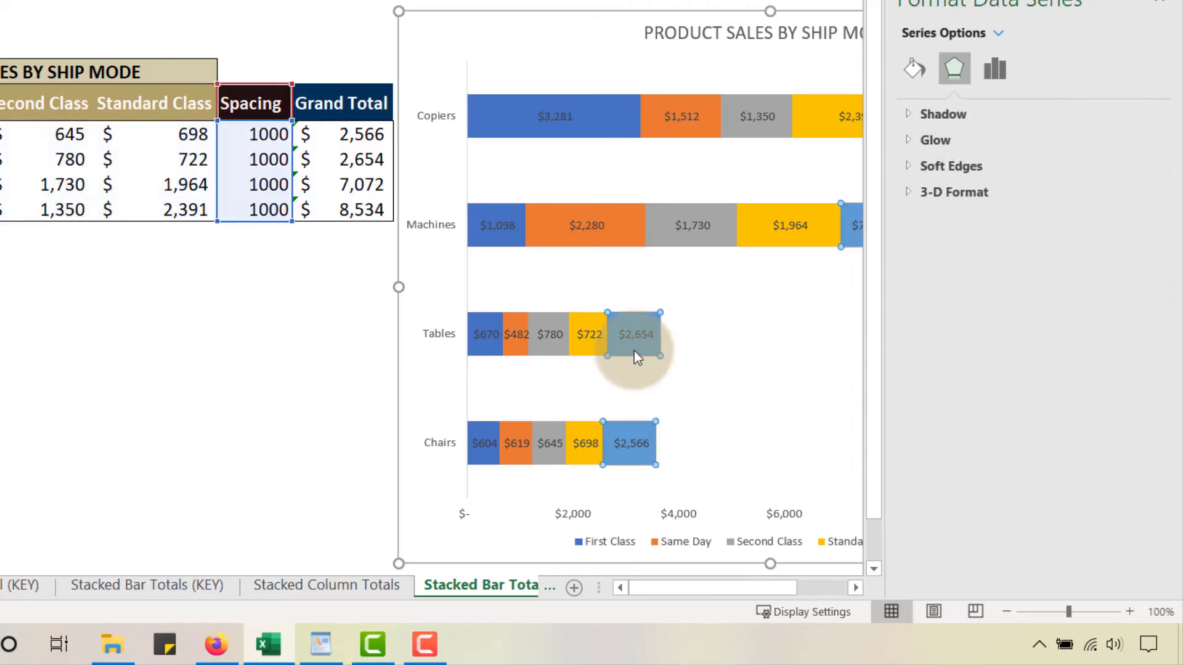
pyautogui.rightClick(634, 350)
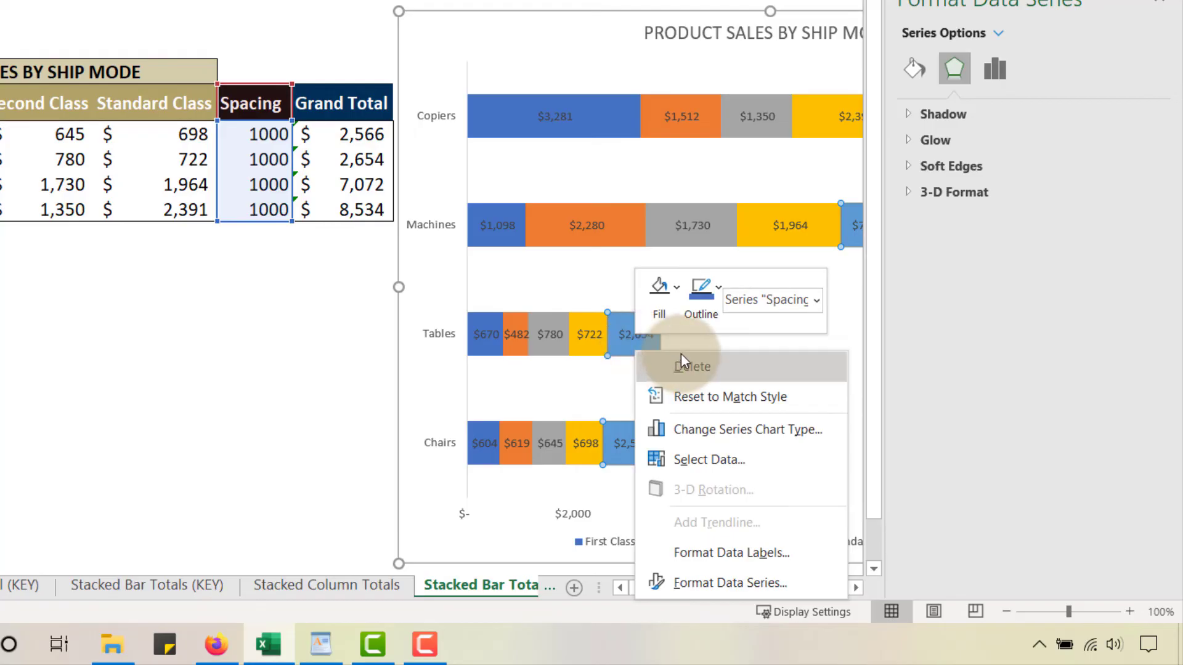
pyautogui.click(674, 296)
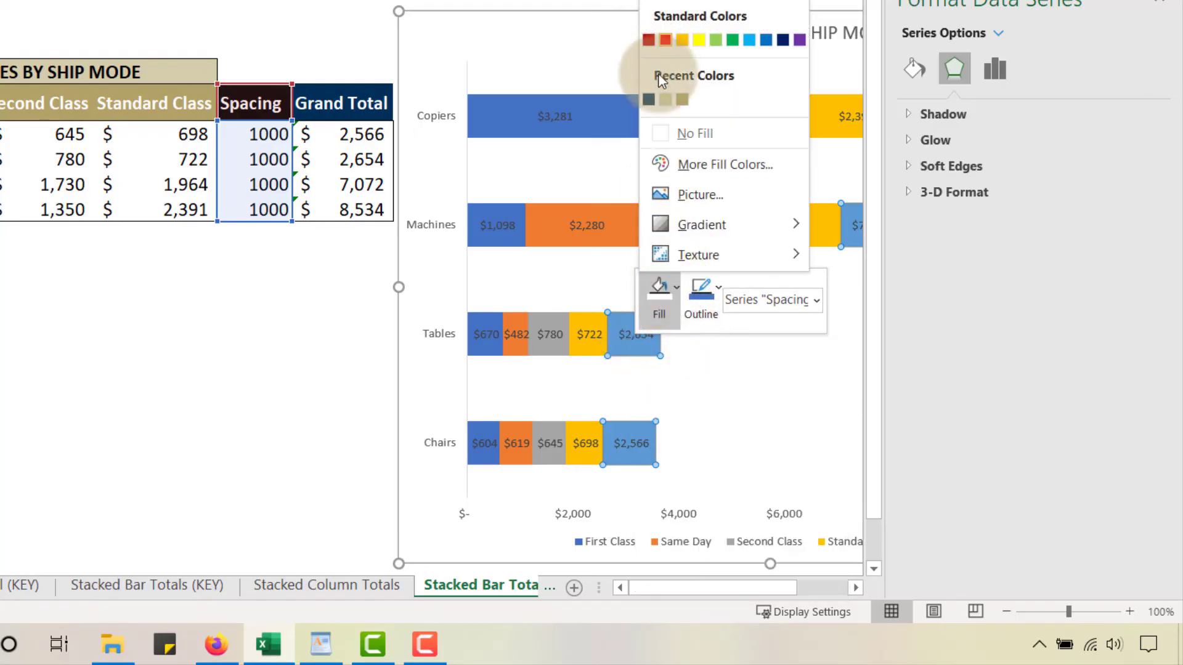
pyautogui.click(659, 137)
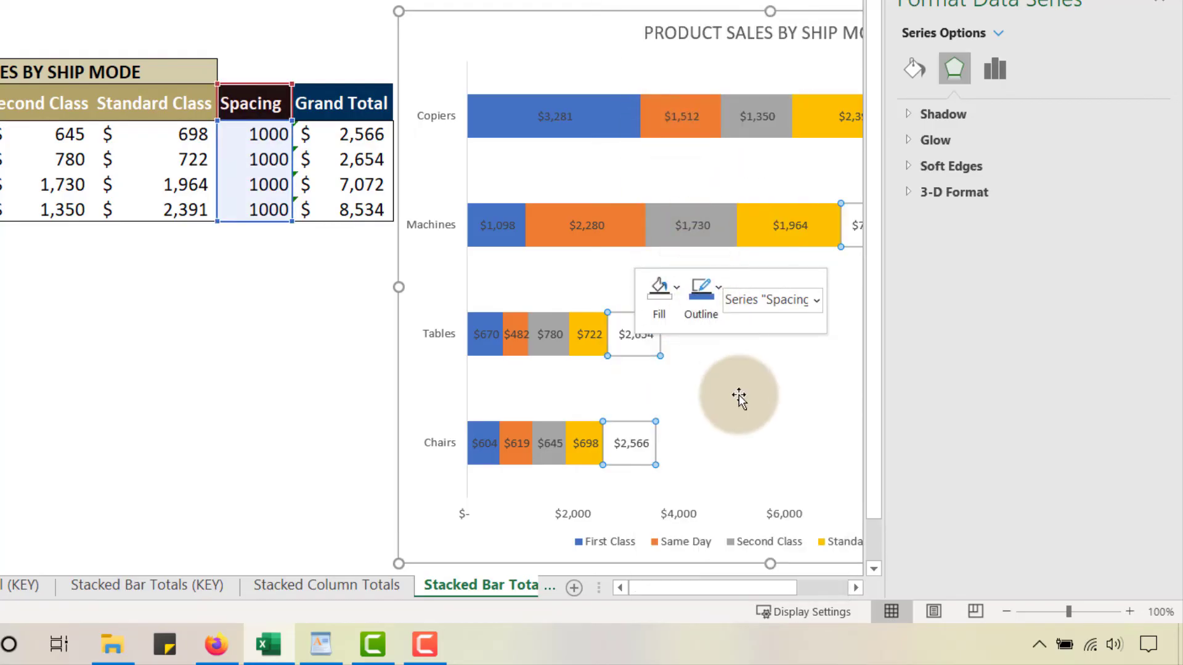
pyautogui.click(736, 394)
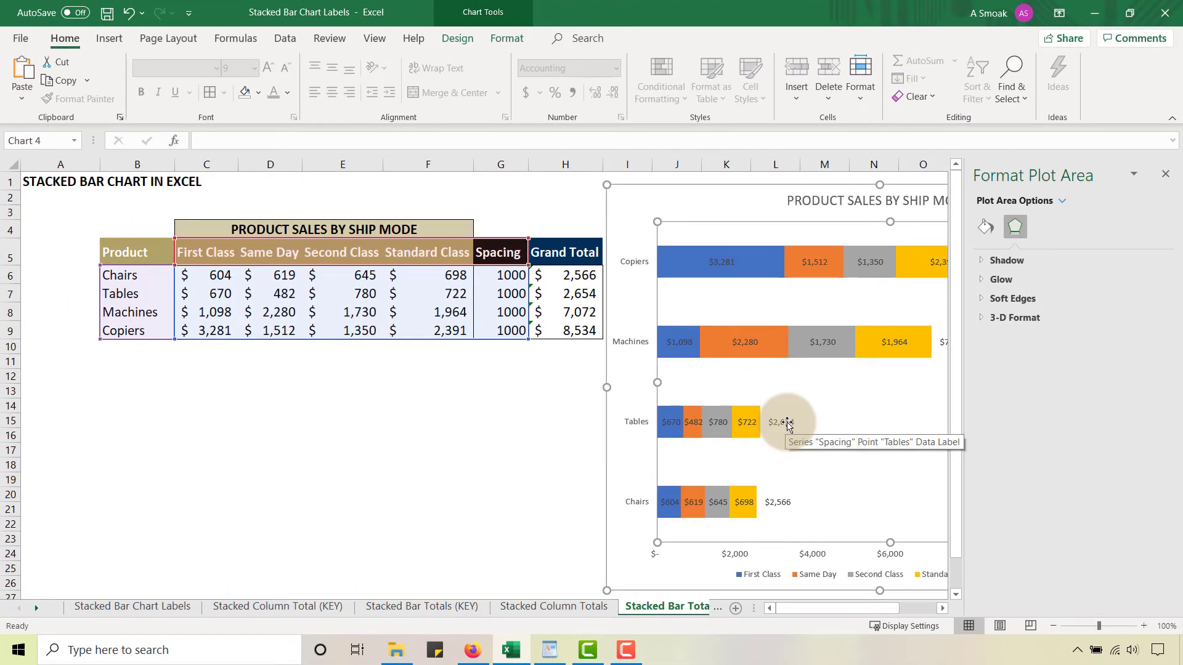
# - Enter 0 as the Spacing value for Chairs, Tables, Machines and Copiers in G6:G9 and close the formatting pane
pyautogui.click(508, 277)
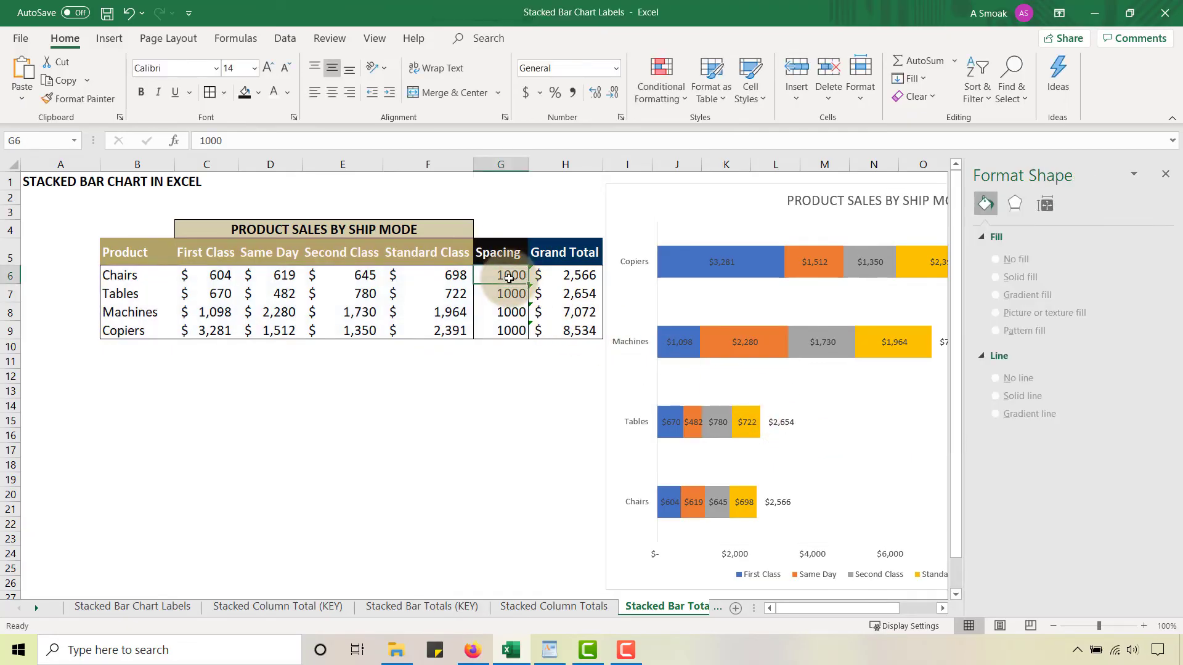
pyautogui.write('0')
pyautogui.press('Return')
pyautogui.write('0')
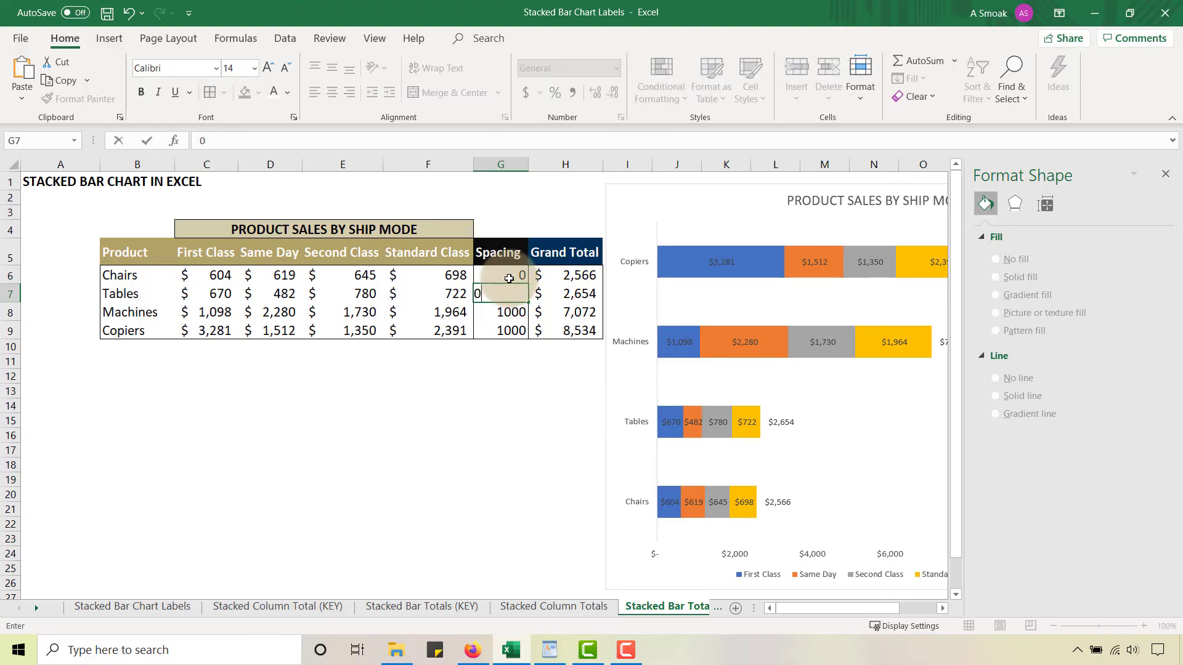
pyautogui.press('Return')
pyautogui.write('0')
pyautogui.press('Return')
pyautogui.write('0')
pyautogui.press('Return')
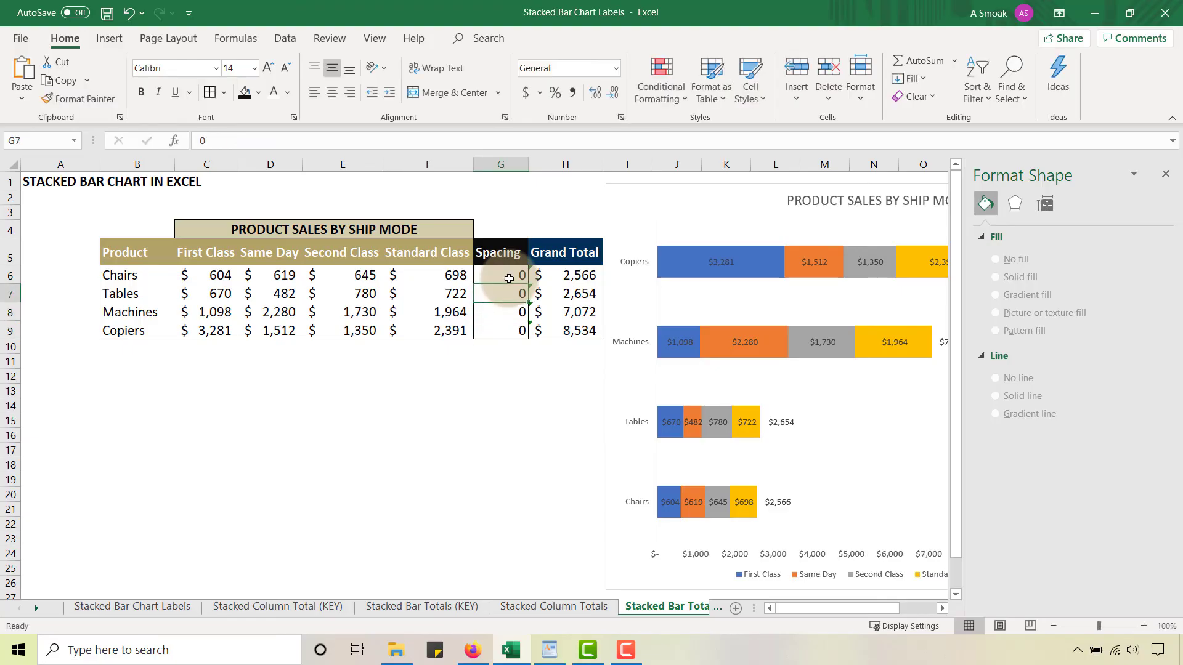
pyautogui.click(1166, 174)
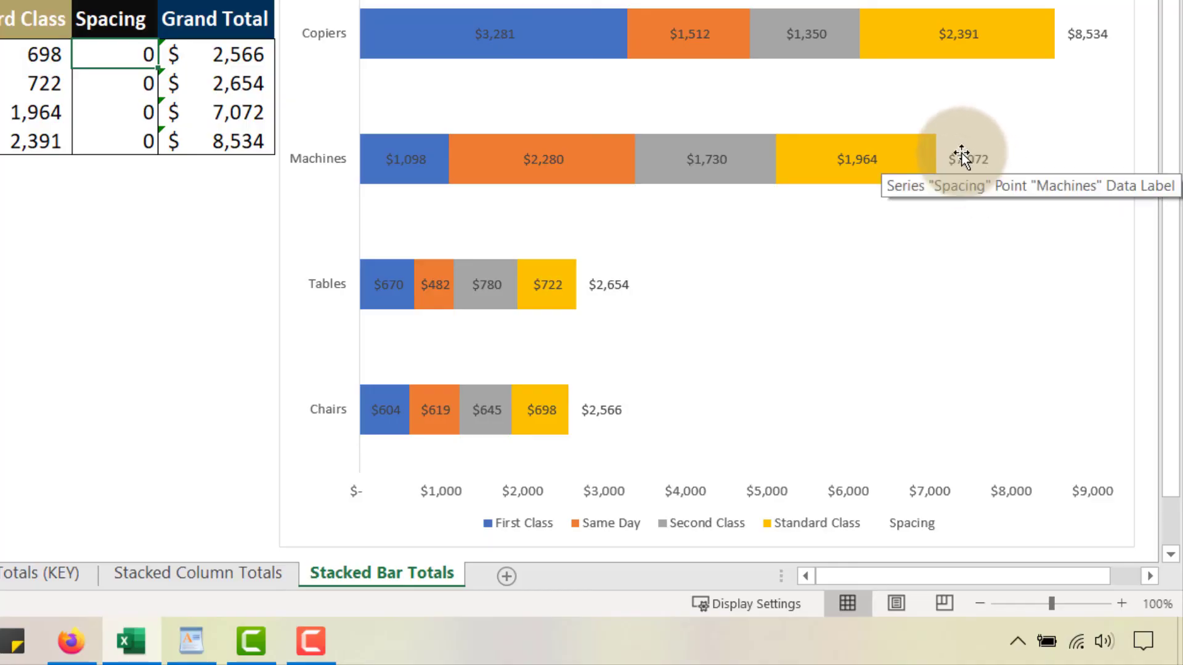
# - Make the grand total data labels beside the bars bold at font size 14, and deselect the chart
pyautogui.click(1096, 38)
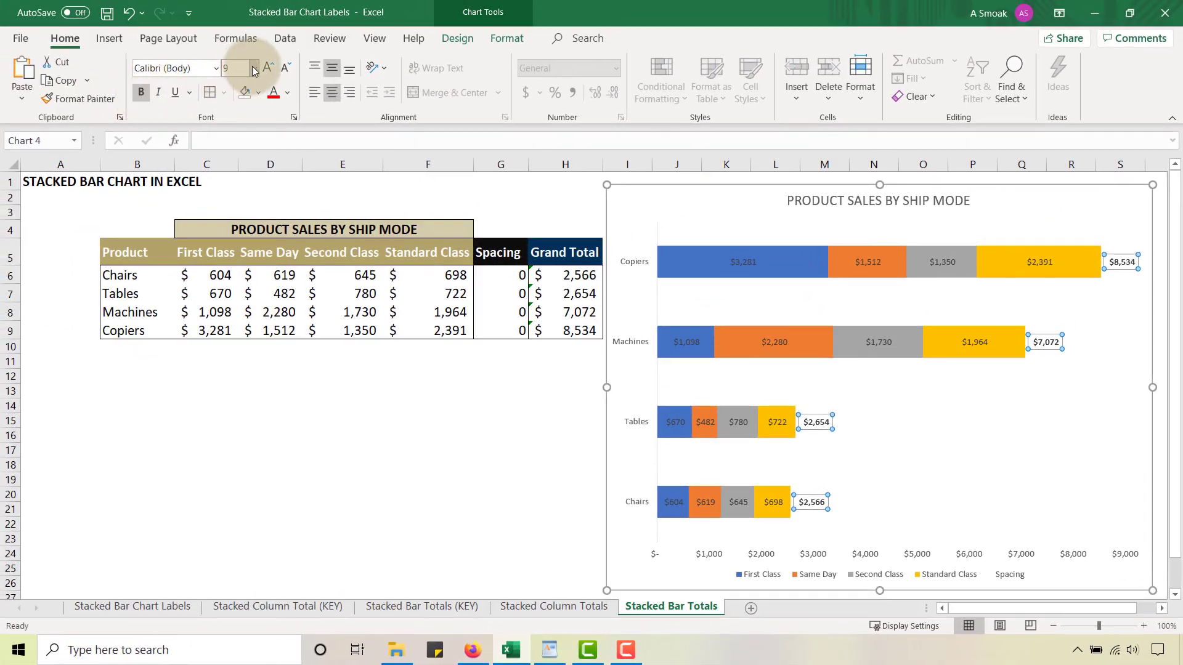
pyautogui.click(254, 70)
pyautogui.click(239, 198)
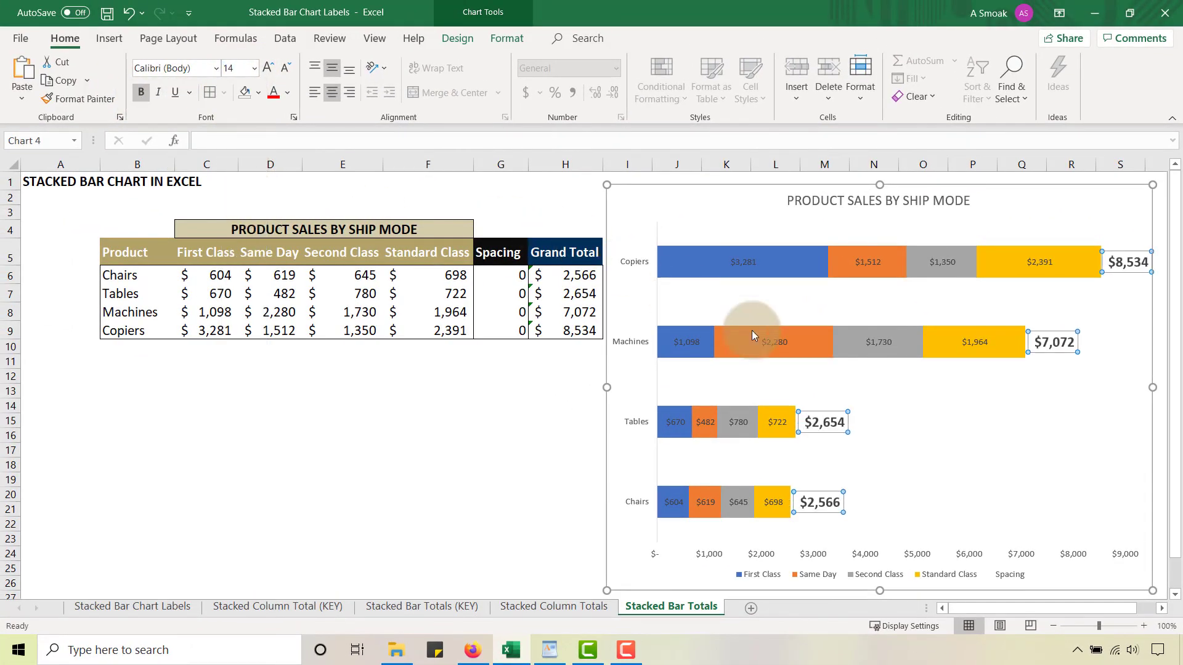
pyautogui.click(548, 449)
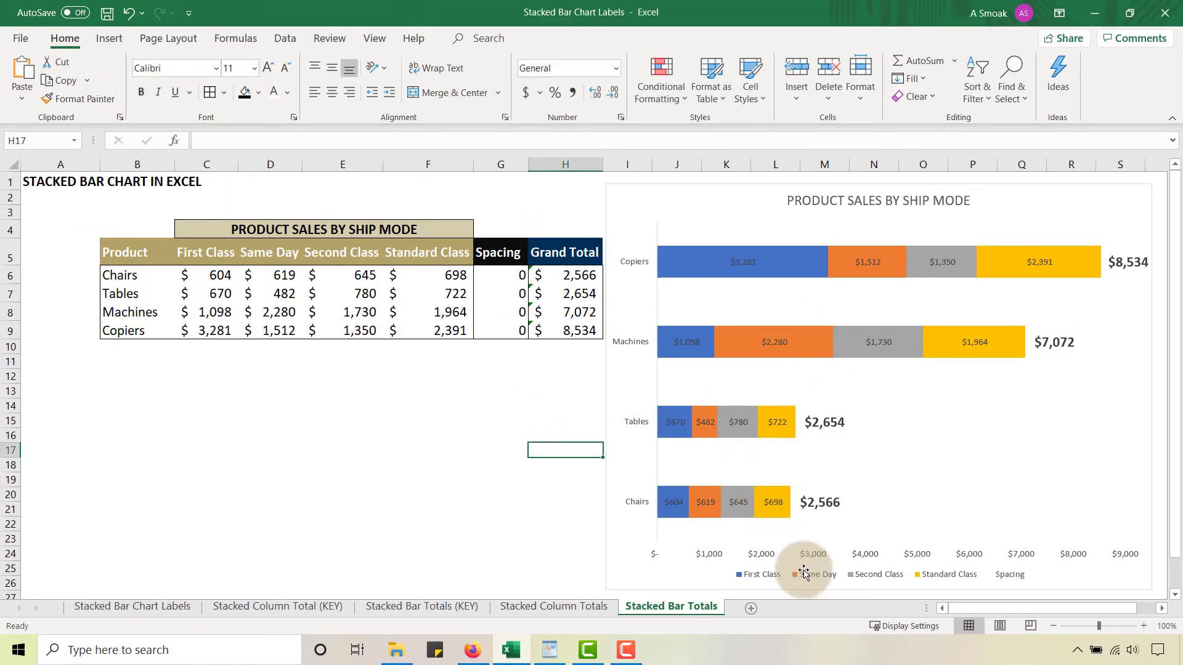
# - Delete only the Spacing entry from the chart legend
pyautogui.click(1011, 576)
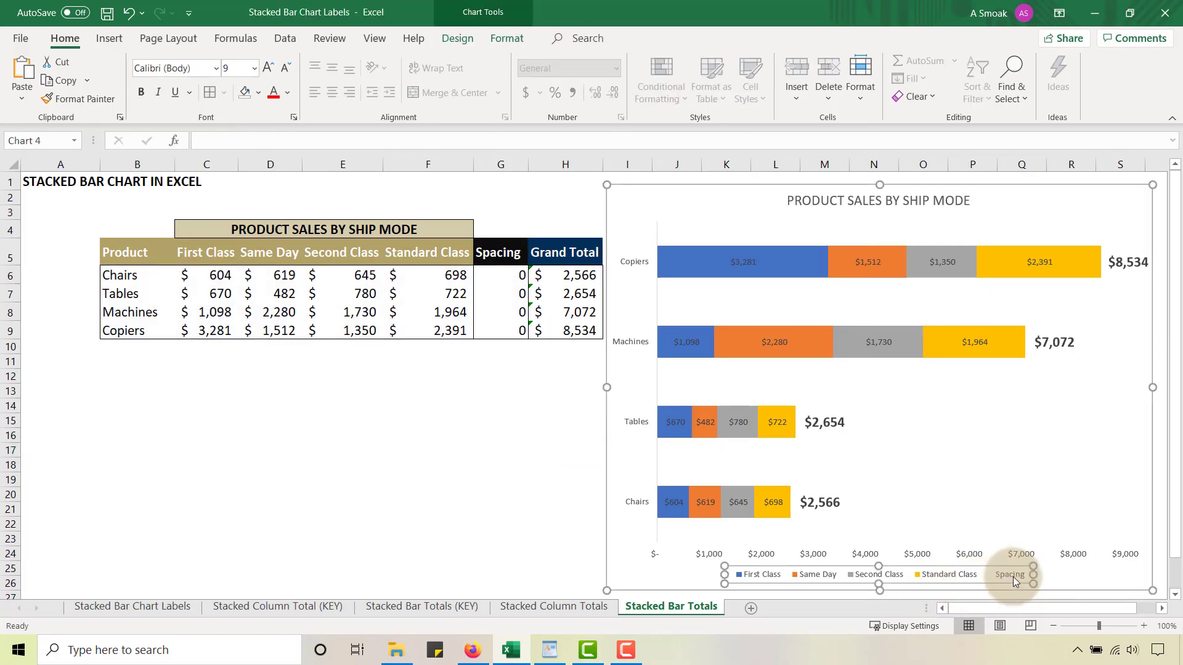
pyautogui.click(1012, 576)
pyautogui.press('Delete')
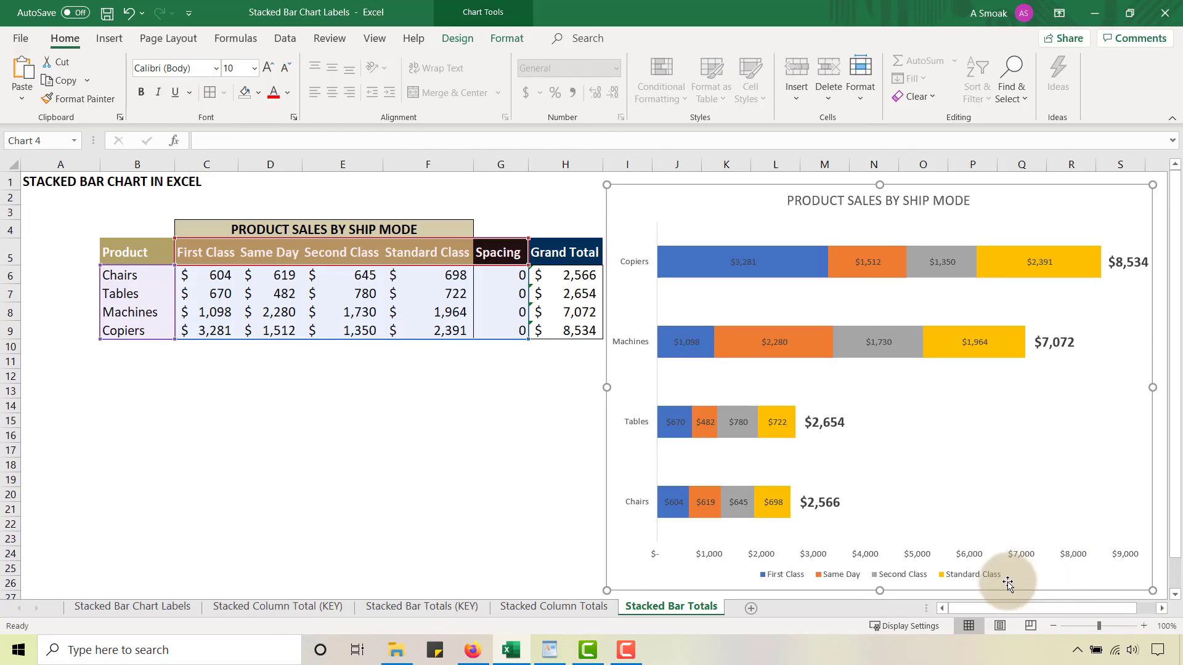
# - Set the chart's legend position to Top and close the formatting pane
pyautogui.click(1002, 579)
pyautogui.rightClick(999, 582)
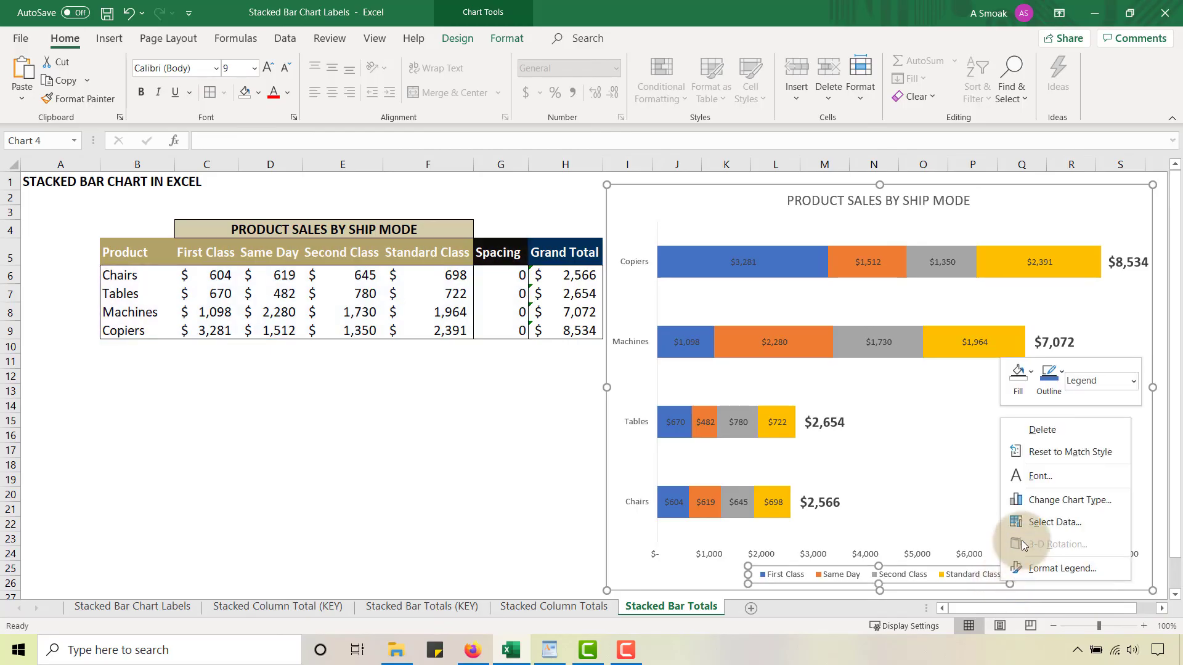
pyautogui.click(1061, 568)
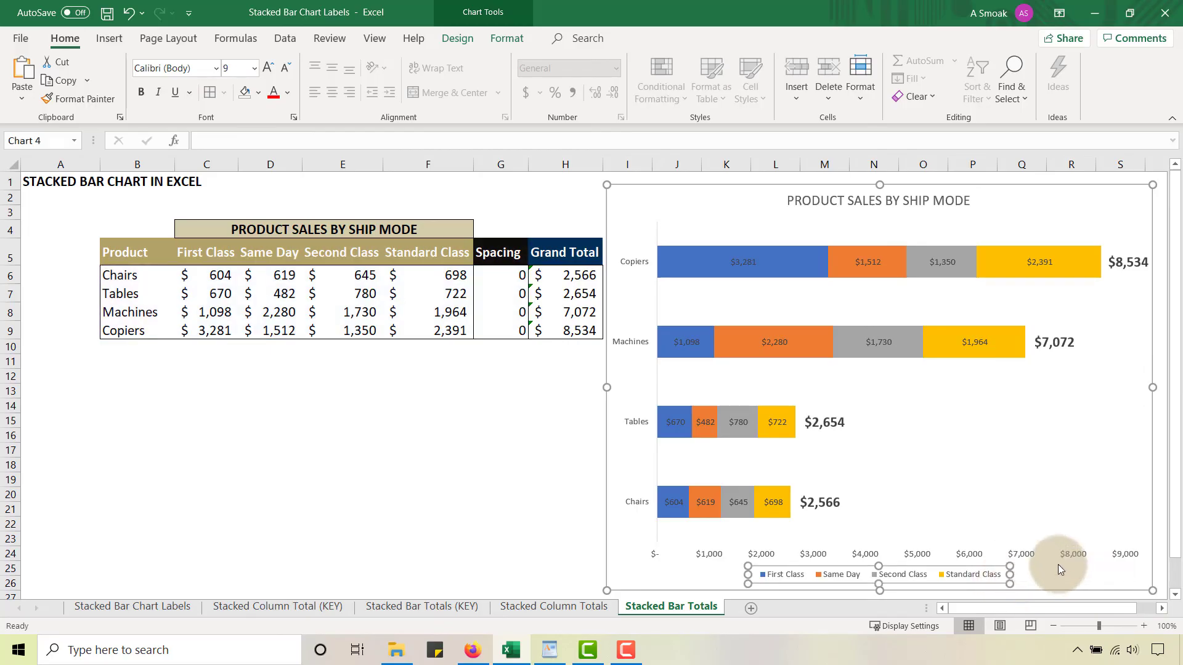
pyautogui.click(1002, 300)
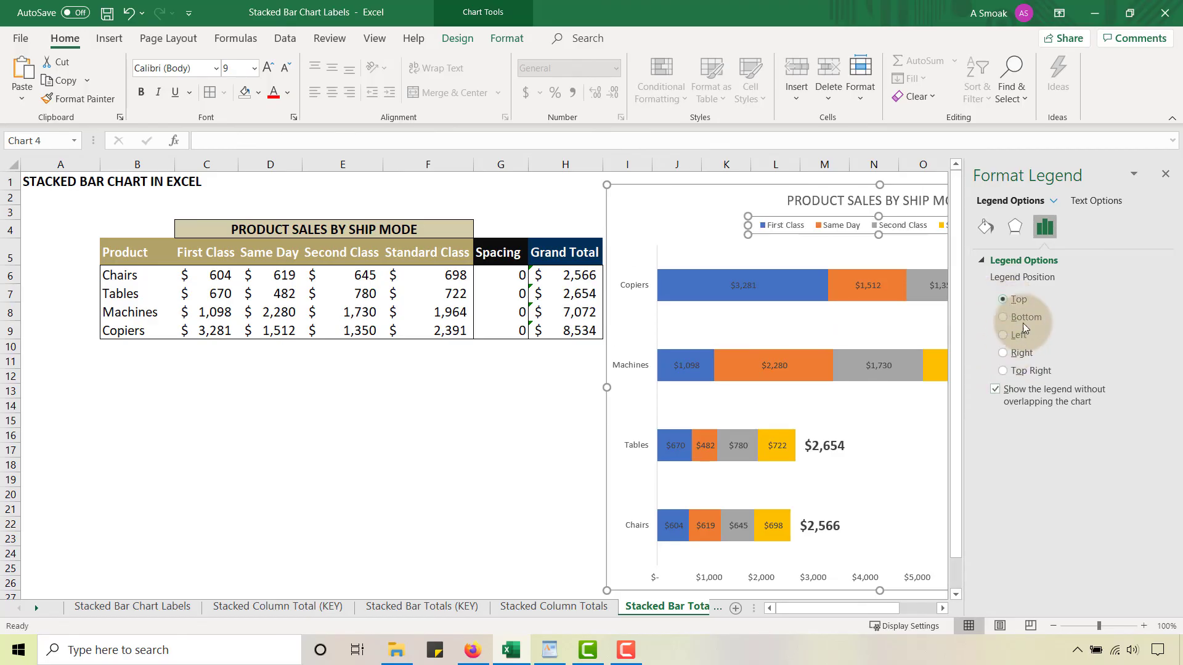
pyautogui.click(515, 465)
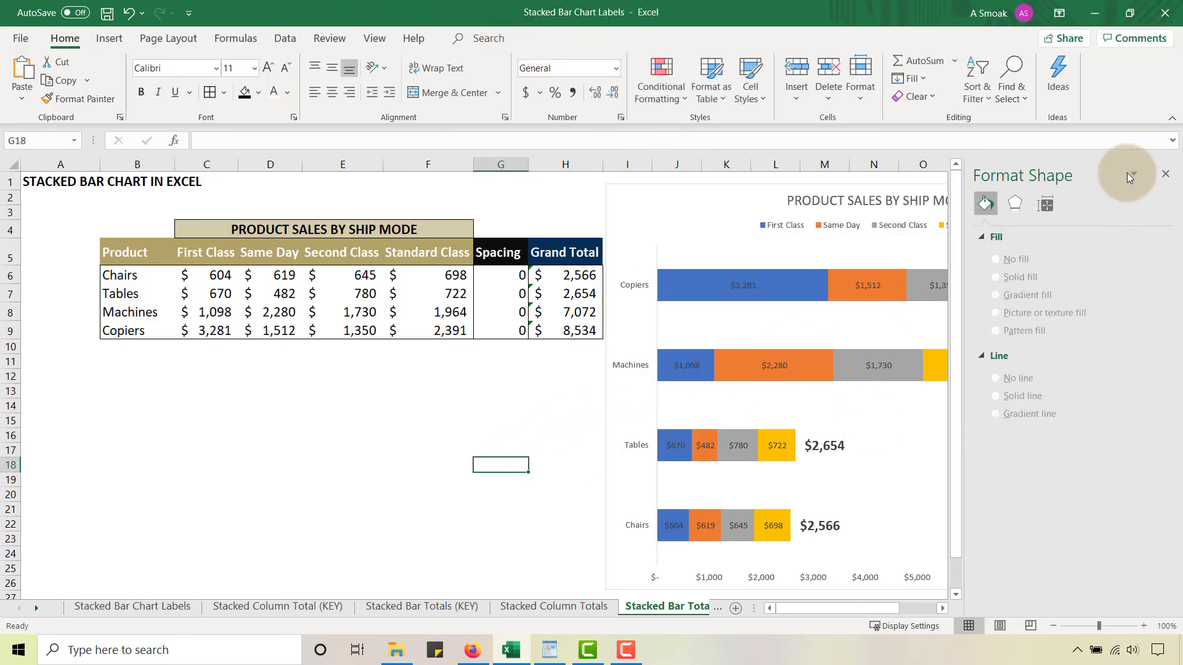
pyautogui.click(1165, 176)
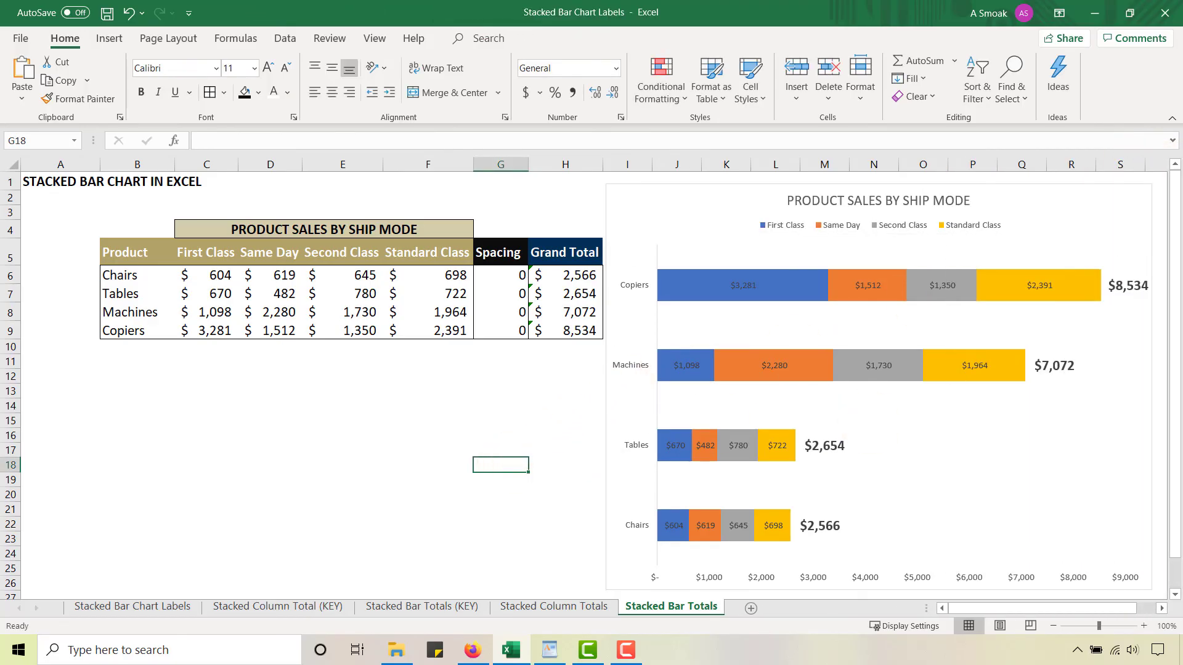
# - Select cell A1 and switch to the Stacked Column Totals sheet to view its finished chart
pyautogui.click(47, 181)
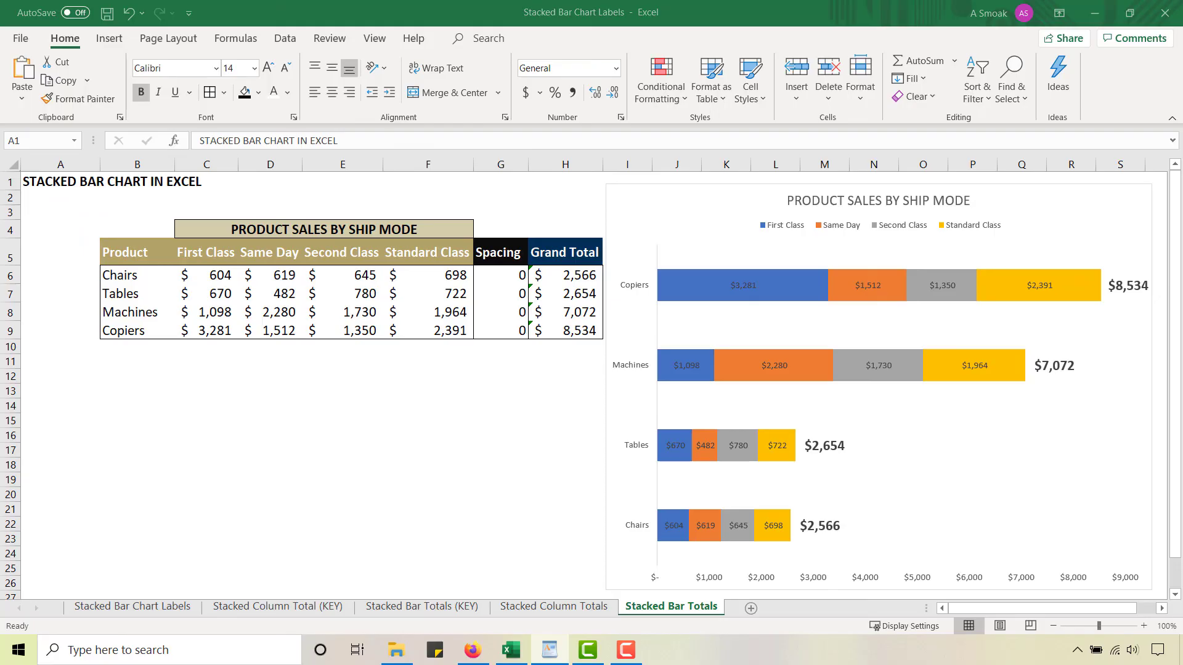
pyautogui.click(543, 604)
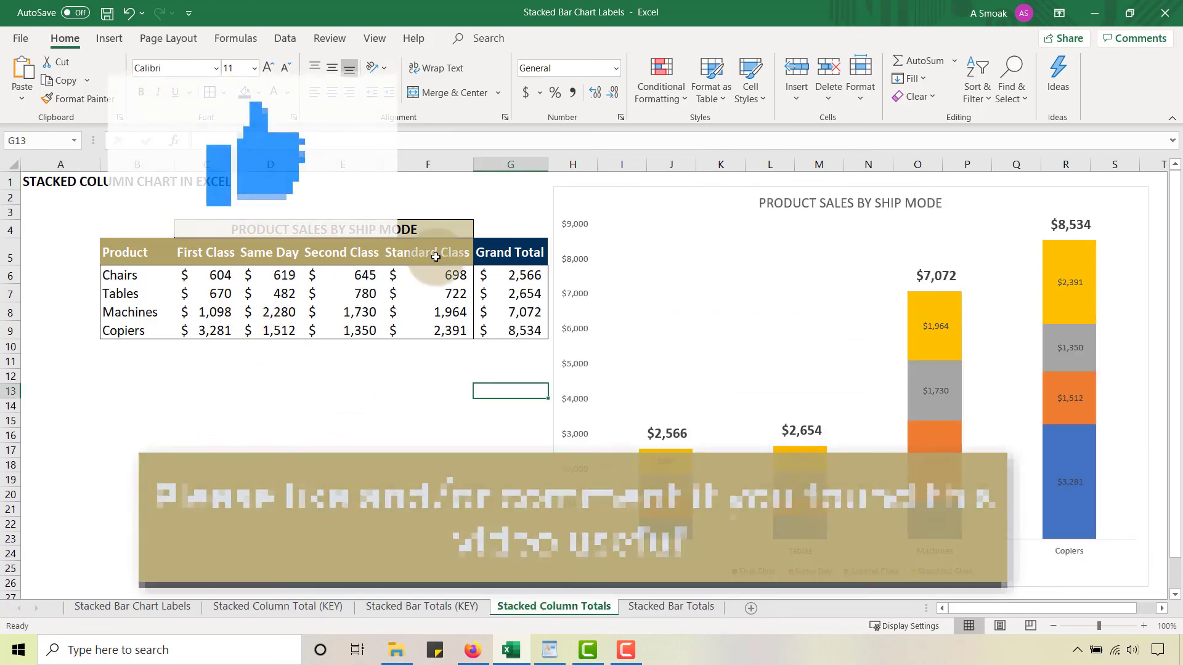